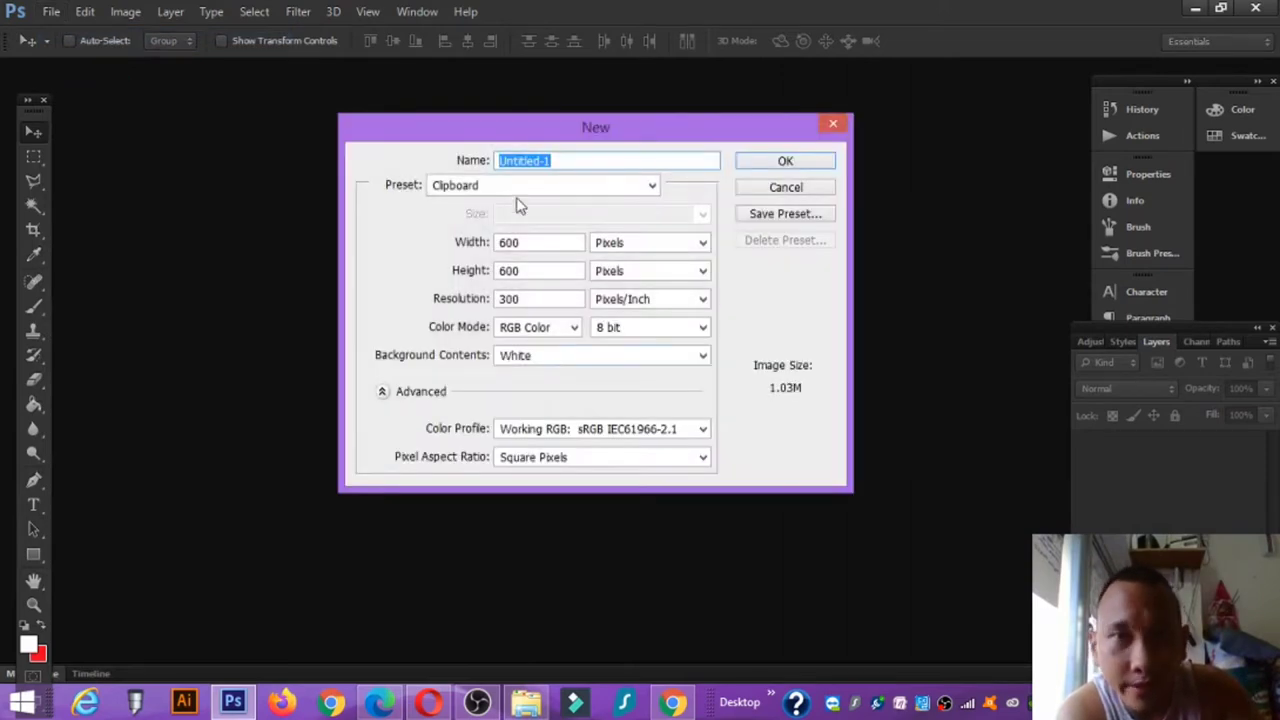
- Create a new document using the International Paper preset at A3 size, 300 pixels/inch, RGB Color, with a white background
{"action": "left_click", "coordinate": [513, 187]}
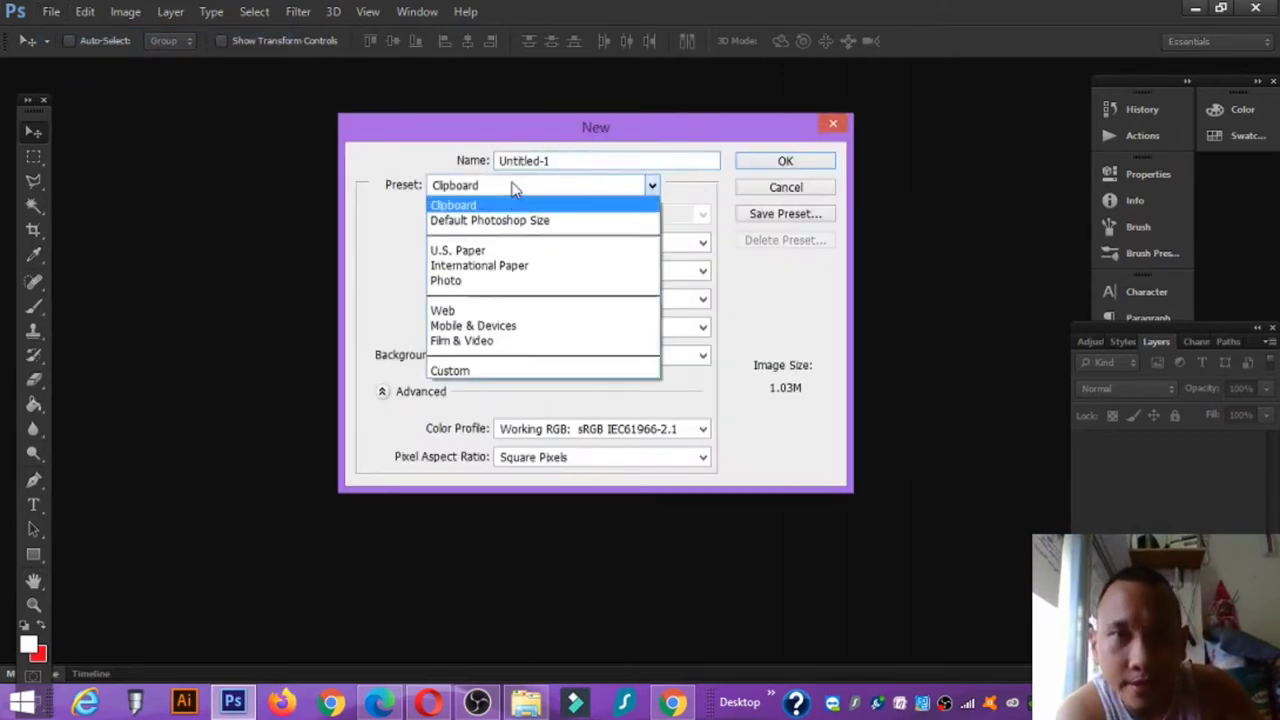
{"action": "left_click", "coordinate": [512, 265]}
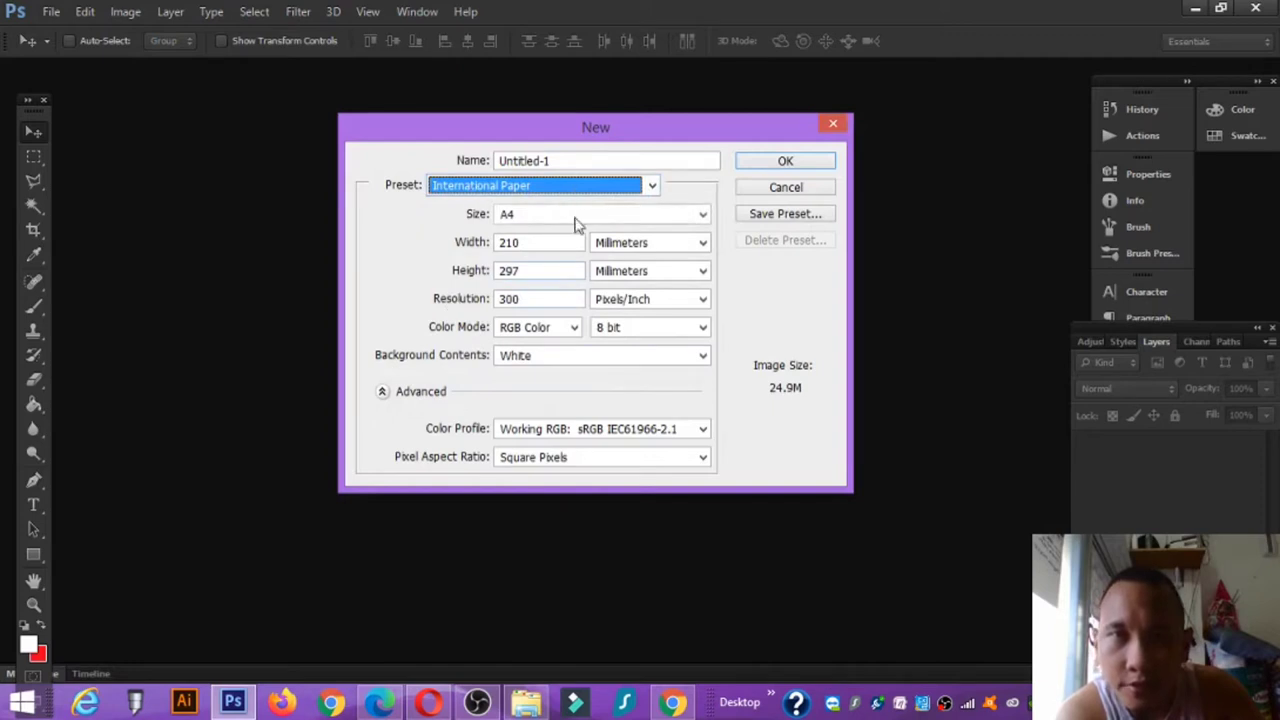
{"action": "left_click", "coordinate": [577, 222]}
{"action": "key", "text": "Escape"}
{"action": "left_click", "coordinate": [543, 214]}
{"action": "left_click", "coordinate": [538, 274]}
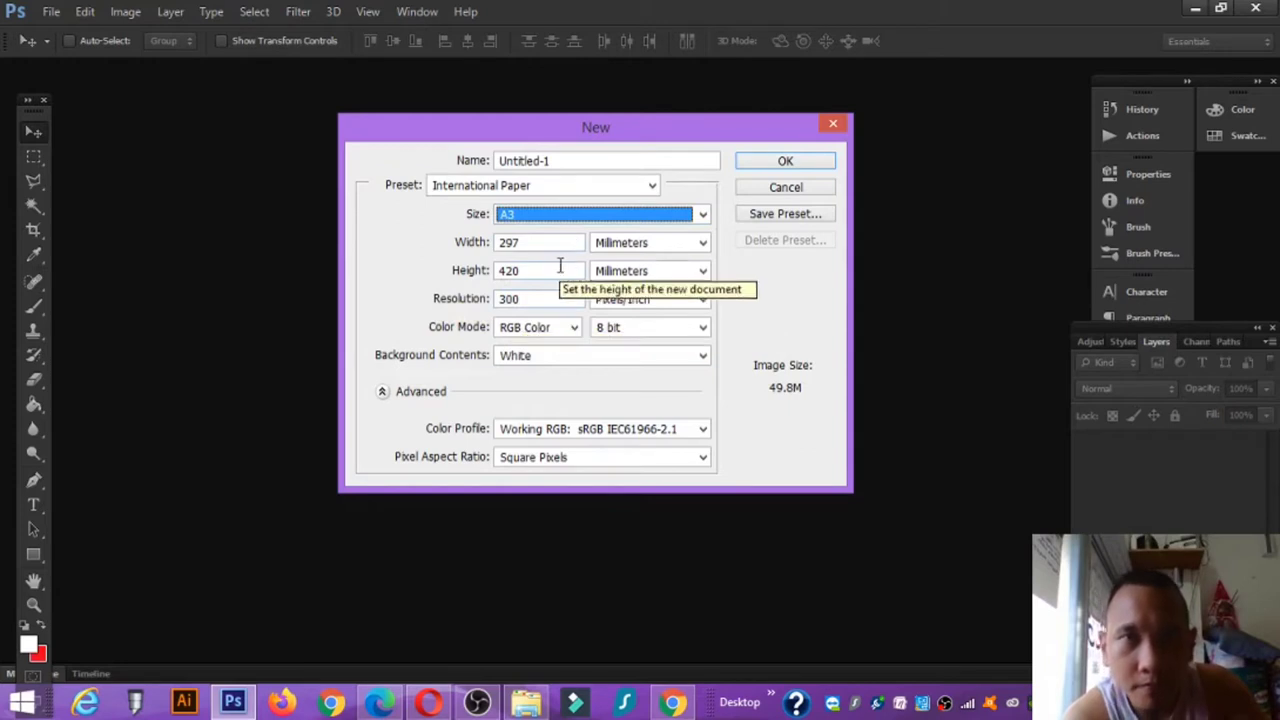
{"action": "left_click", "coordinate": [761, 162]}
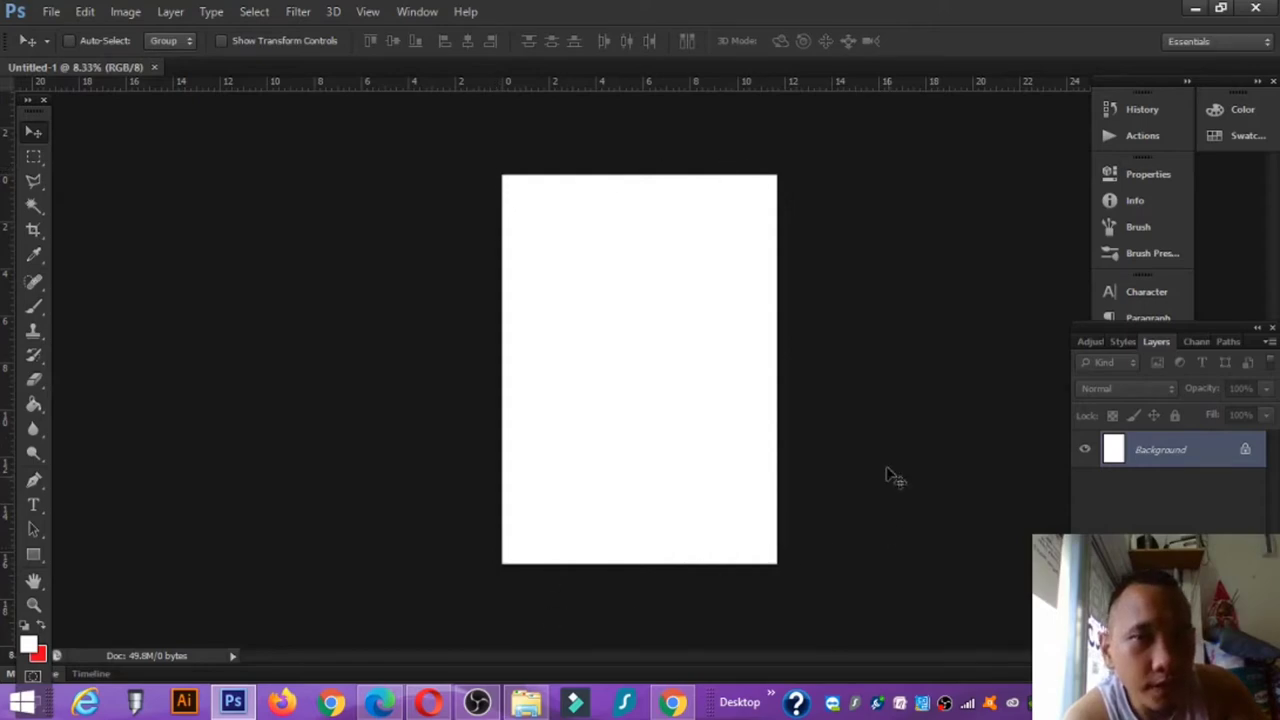
- Place the asbm image from the desktop into the blank A3 document at its default size
{"action": "left_click", "coordinate": [1194, 10]}
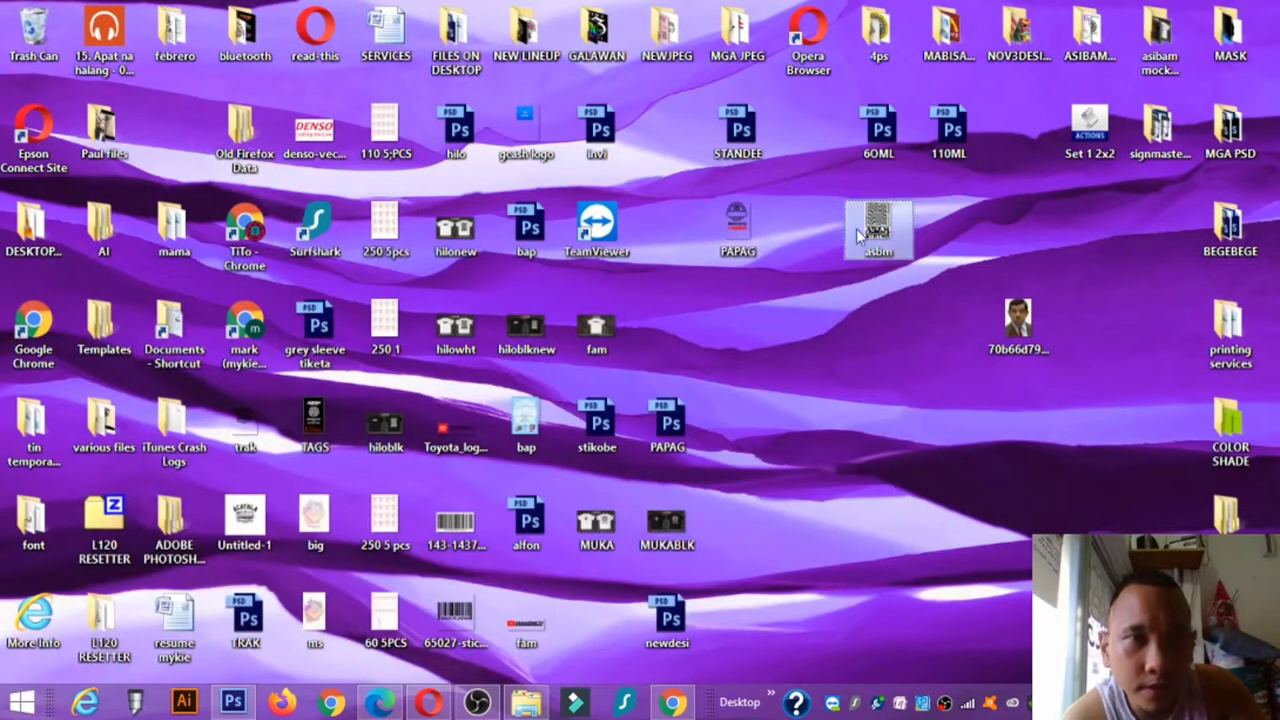
{"action": "double_click", "coordinate": [878, 236]}
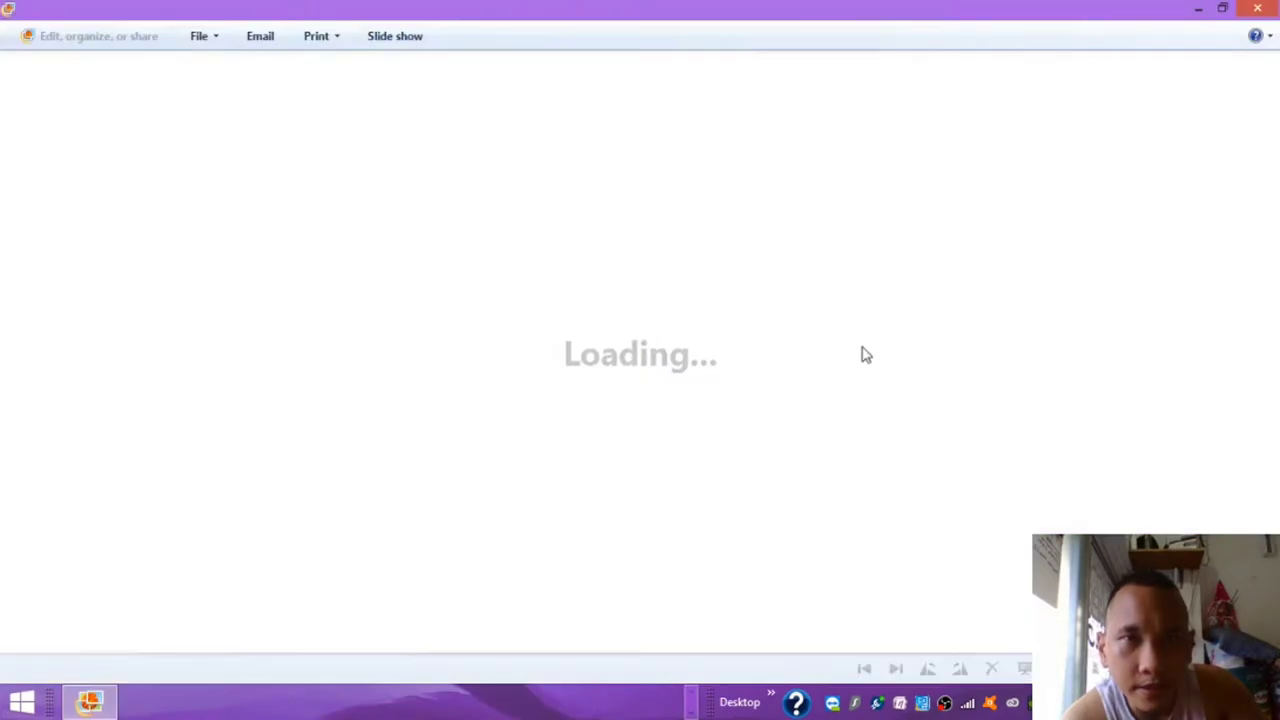
{"action": "key", "text": "alt+F4"}
{"action": "left_click_drag", "start_coordinate": [878, 236], "coordinate": [627, 371]}
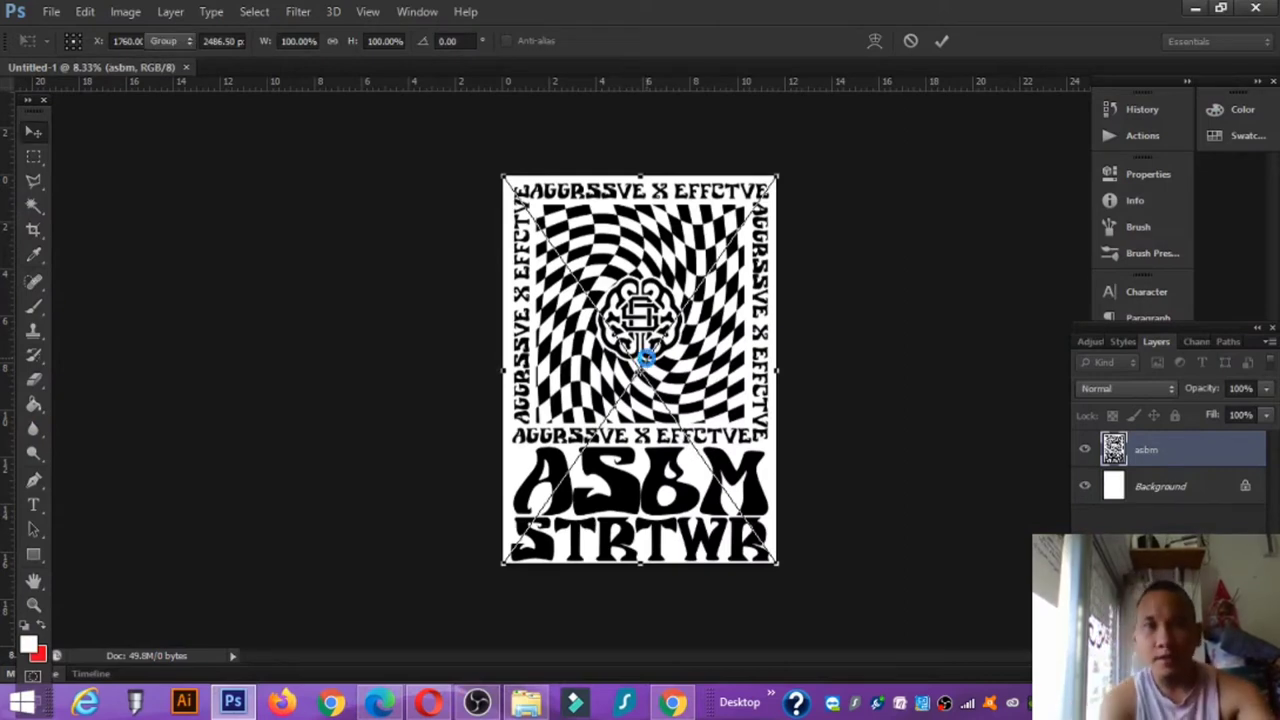
{"action": "key", "text": "Return"}
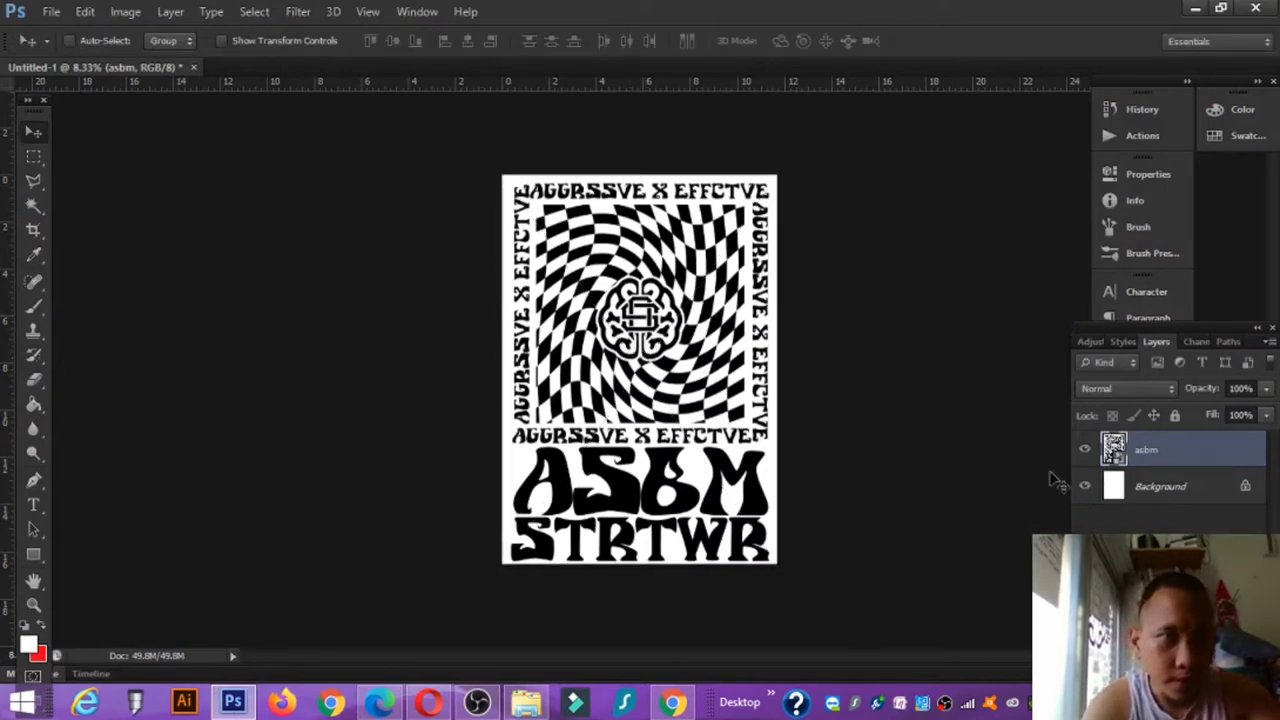
- Rasterize the placed asbm layer
{"action": "right_click", "coordinate": [1170, 460]}
{"action": "left_click", "coordinate": [1218, 458]}
{"action": "right_click", "coordinate": [1217, 458]}
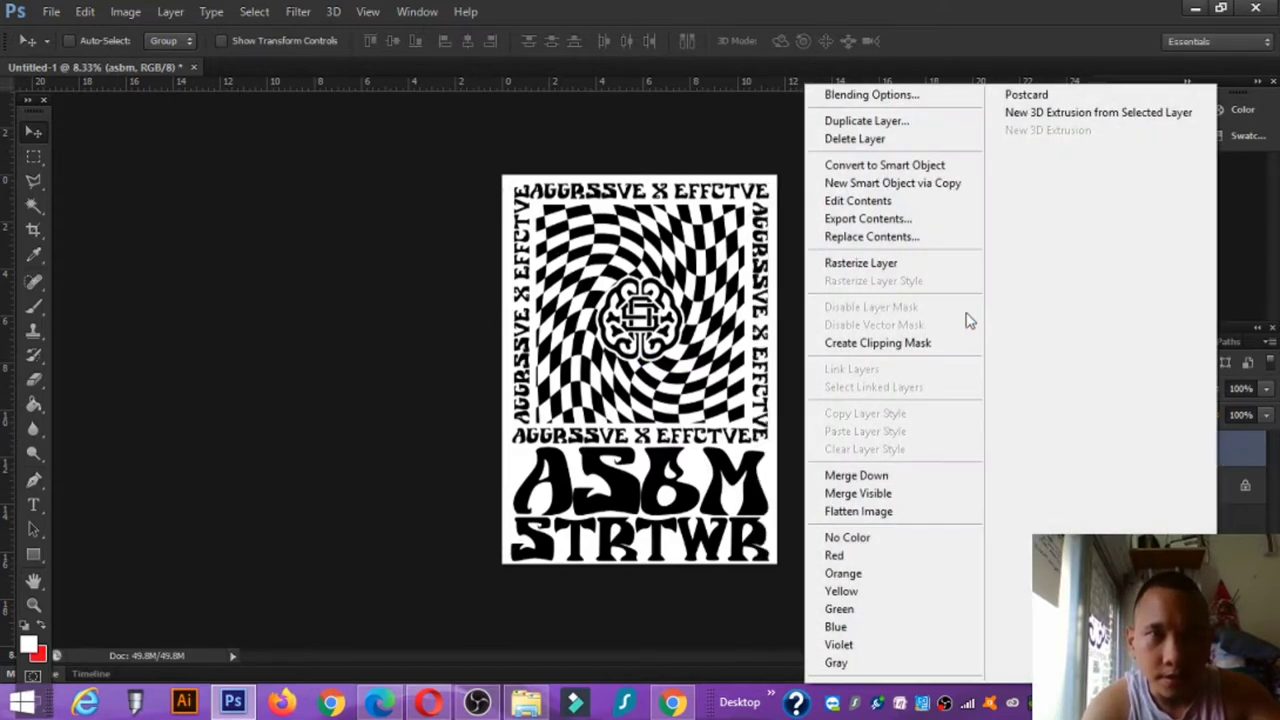
{"action": "left_click", "coordinate": [943, 262]}
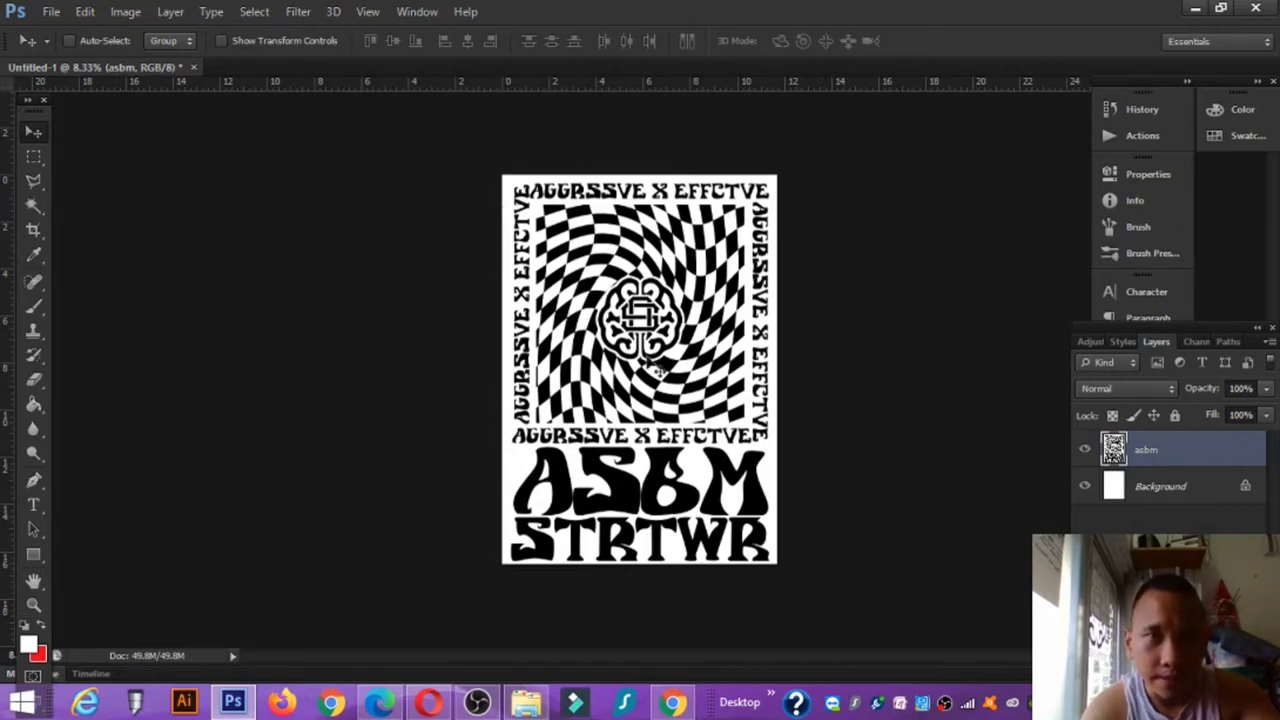
- Unlock the Background layer so it becomes a regular layer
{"action": "left_click", "coordinate": [1143, 490]}
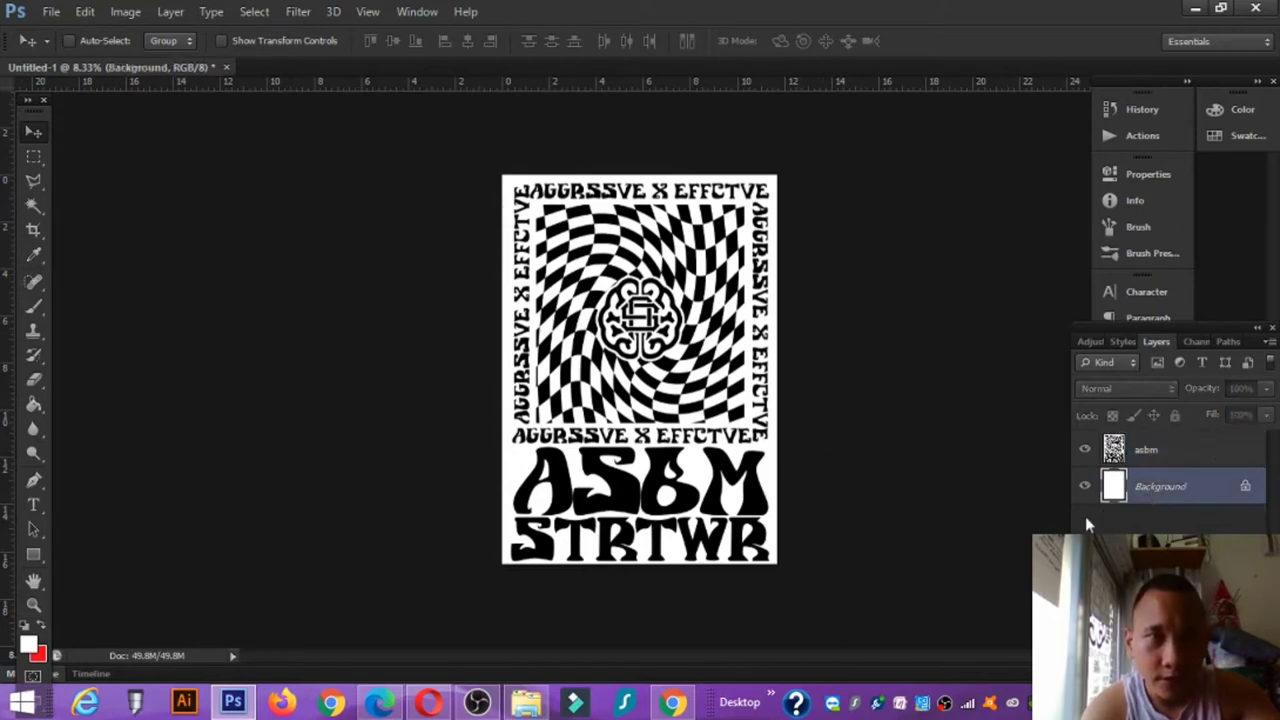
{"action": "double_click", "coordinate": [1245, 488]}
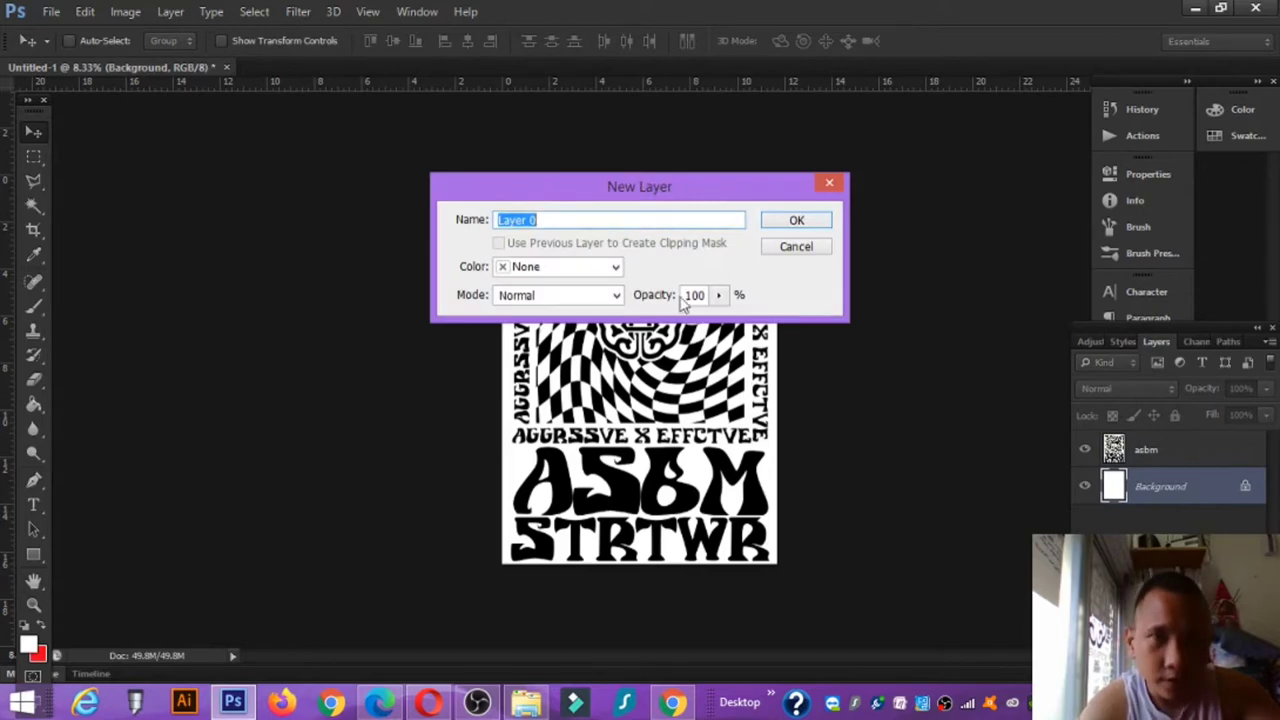
{"action": "left_click", "coordinate": [796, 252]}
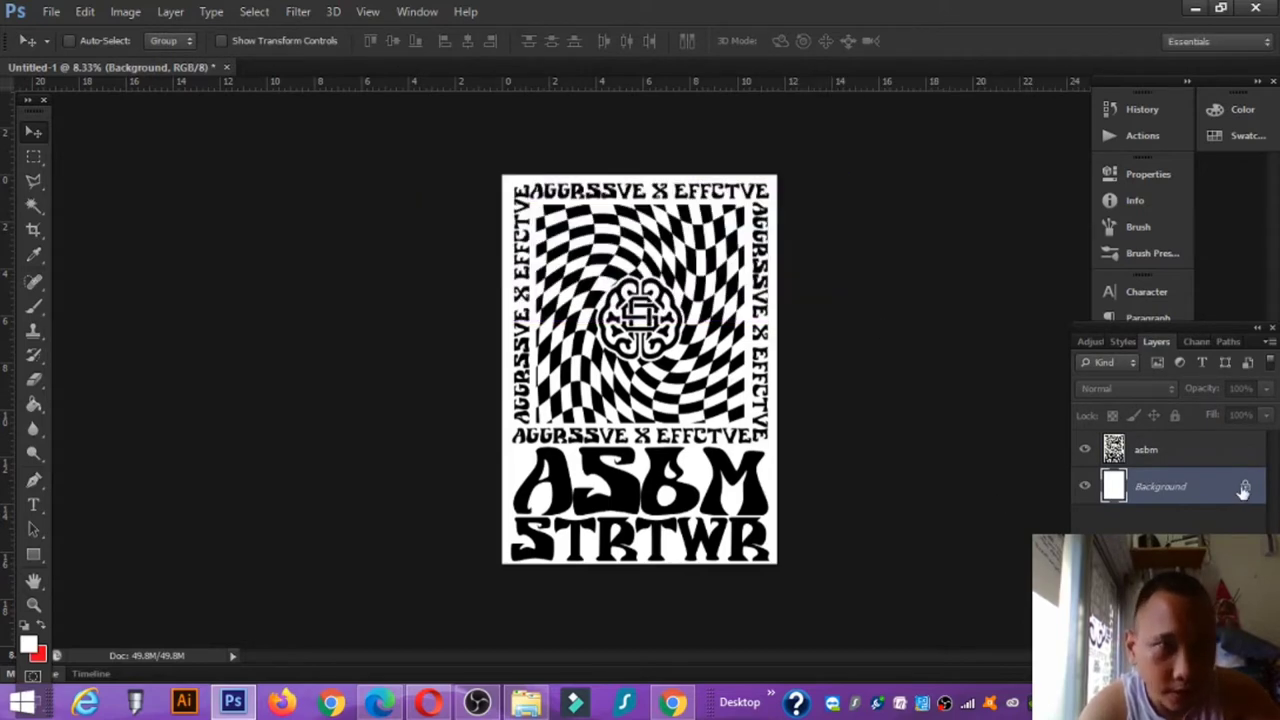
{"action": "left_click_drag", "start_coordinate": [1247, 488], "coordinate": [1256, 524]}
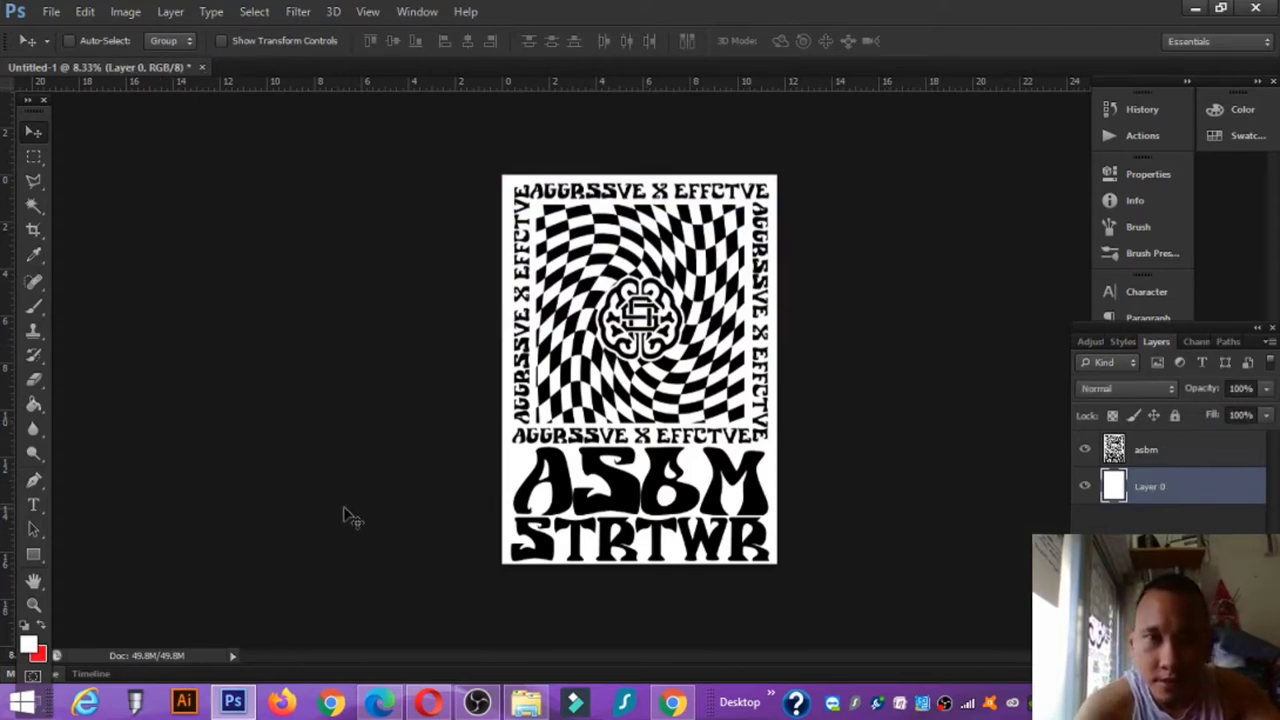
- Place a horizontal guide through the page's centre, using the white layer's transform centre as reference
{"action": "key", "text": "ctrl+t"}
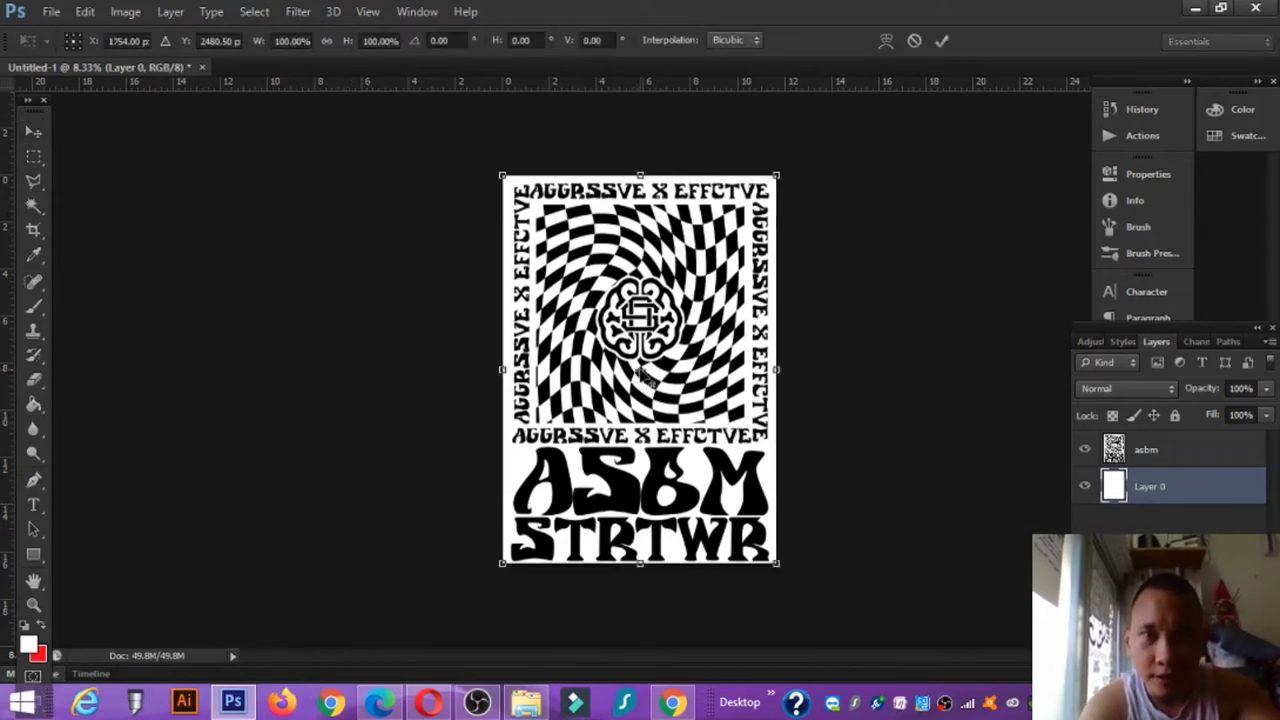
{"action": "left_click_drag", "start_coordinate": [620, 90], "coordinate": [651, 372]}
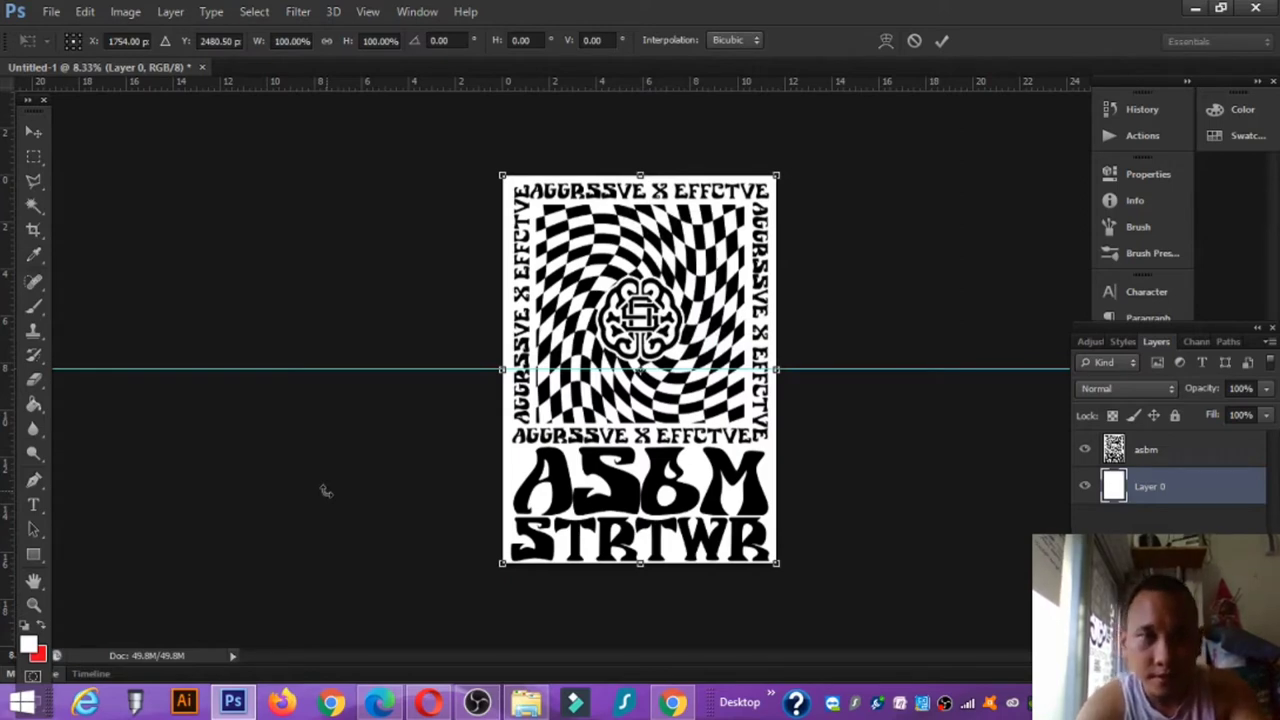
{"action": "key", "text": "Return"}
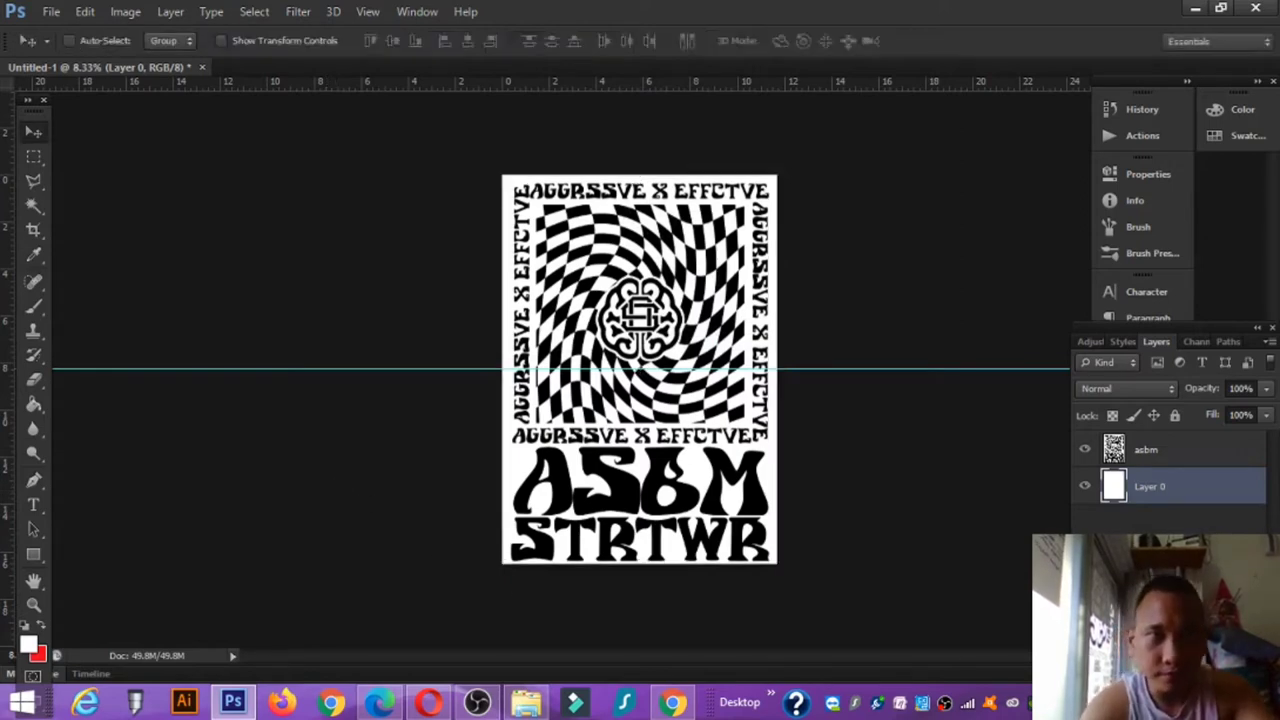
- Scale the asbm artwork proportionally about its centre to about 91.7%, leaving a white margin around it
{"action": "left_click", "coordinate": [1184, 451]}
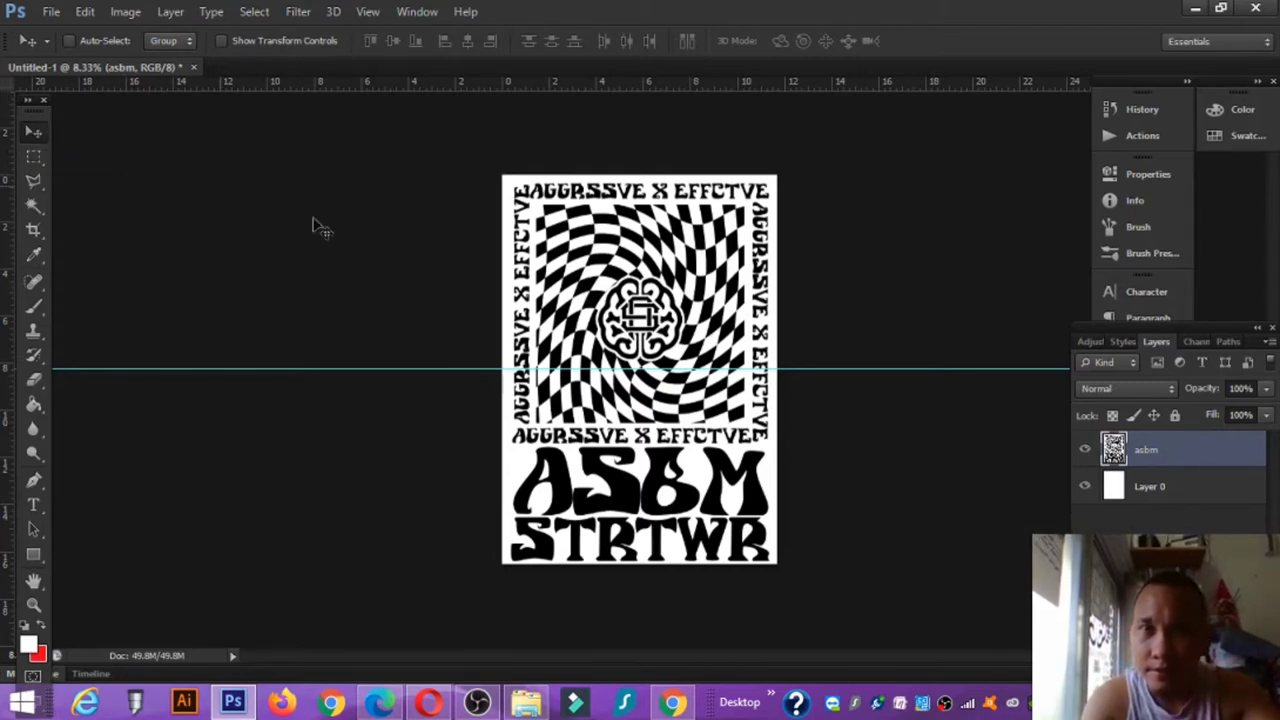
{"action": "key", "text": "ctrl+t"}
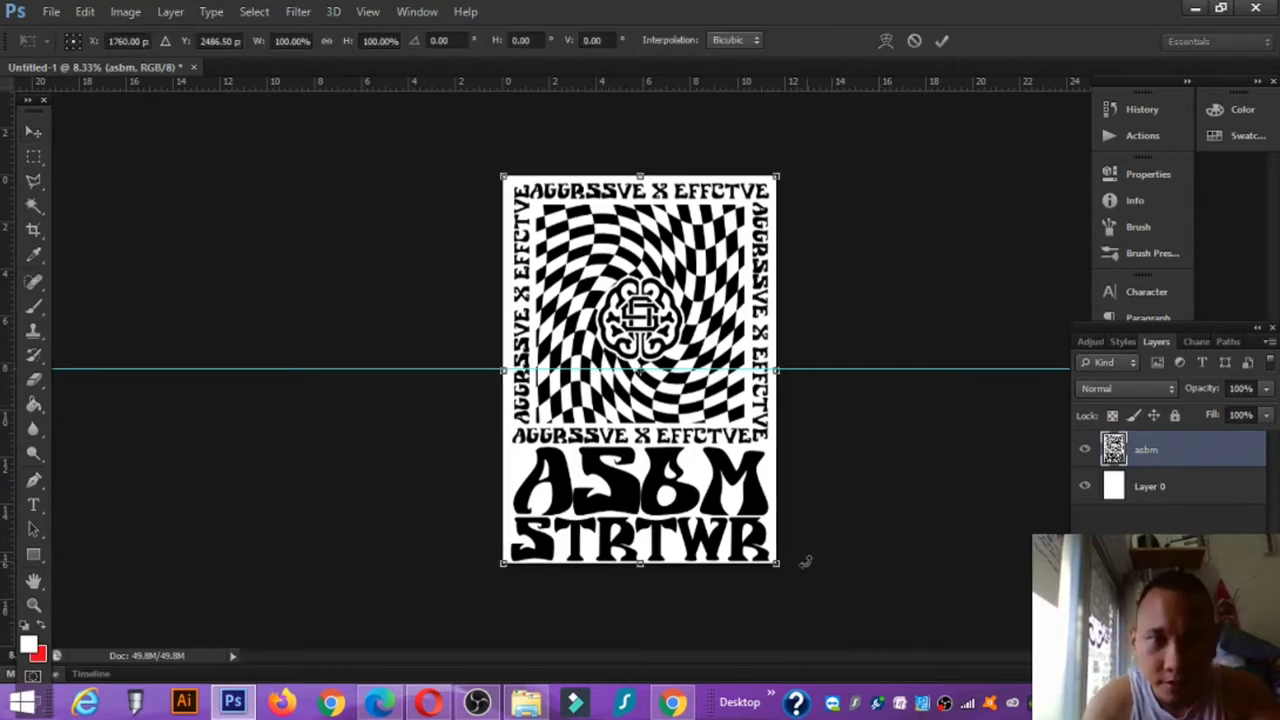
{"action": "mouse_move", "coordinate": [776, 563]}
{"action": "left_mouse_down"}
{"action": "mouse_move", "coordinate": [795, 552]}
{"action": "mouse_move", "coordinate": [755, 551]}
{"action": "left_mouse_up"}
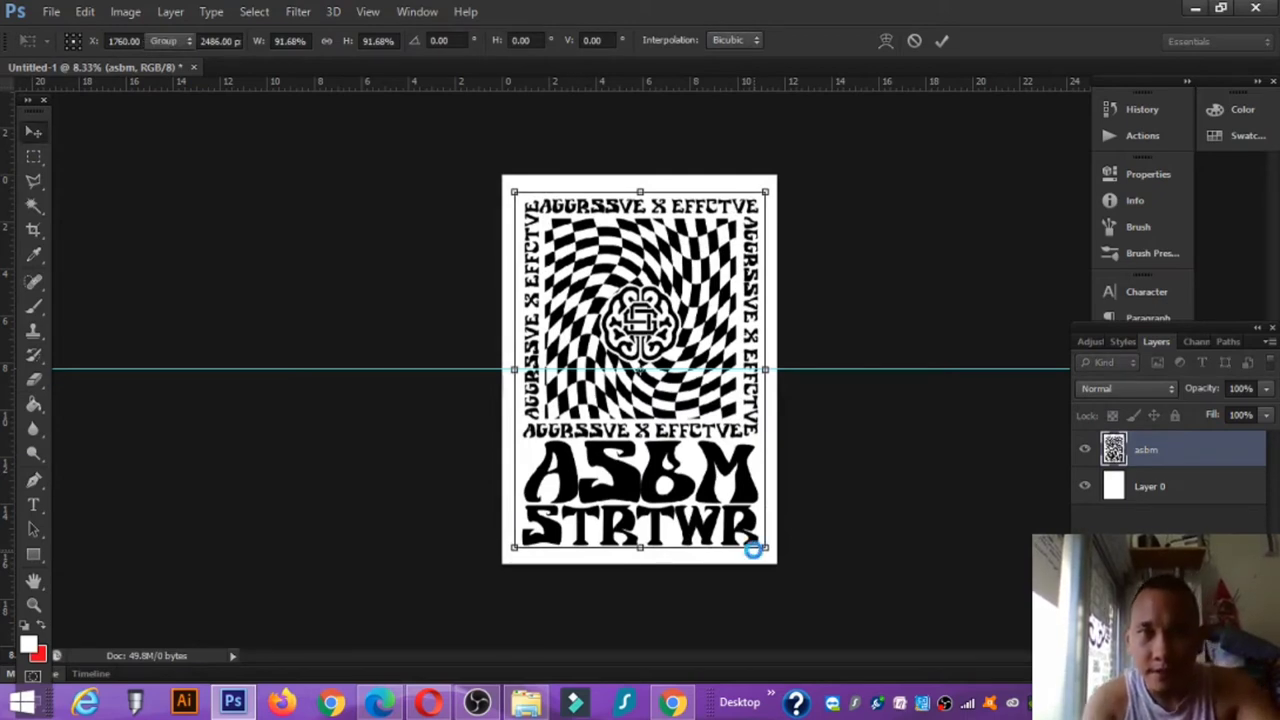
{"action": "key", "text": "Return"}
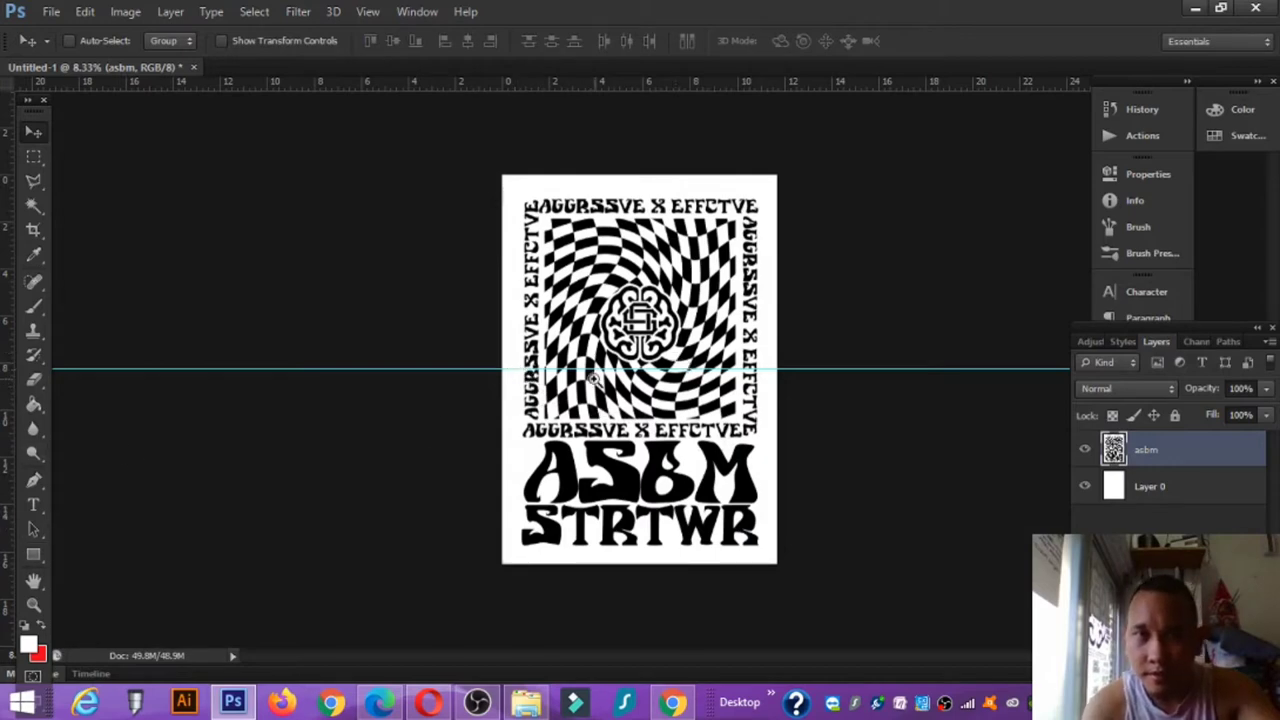
- Choose the Custom Shape tool and pick the circled plus sign as its shape
{"action": "scroll", "coordinate": [593, 376], "scroll_direction": "up", "scroll_amount": 2}
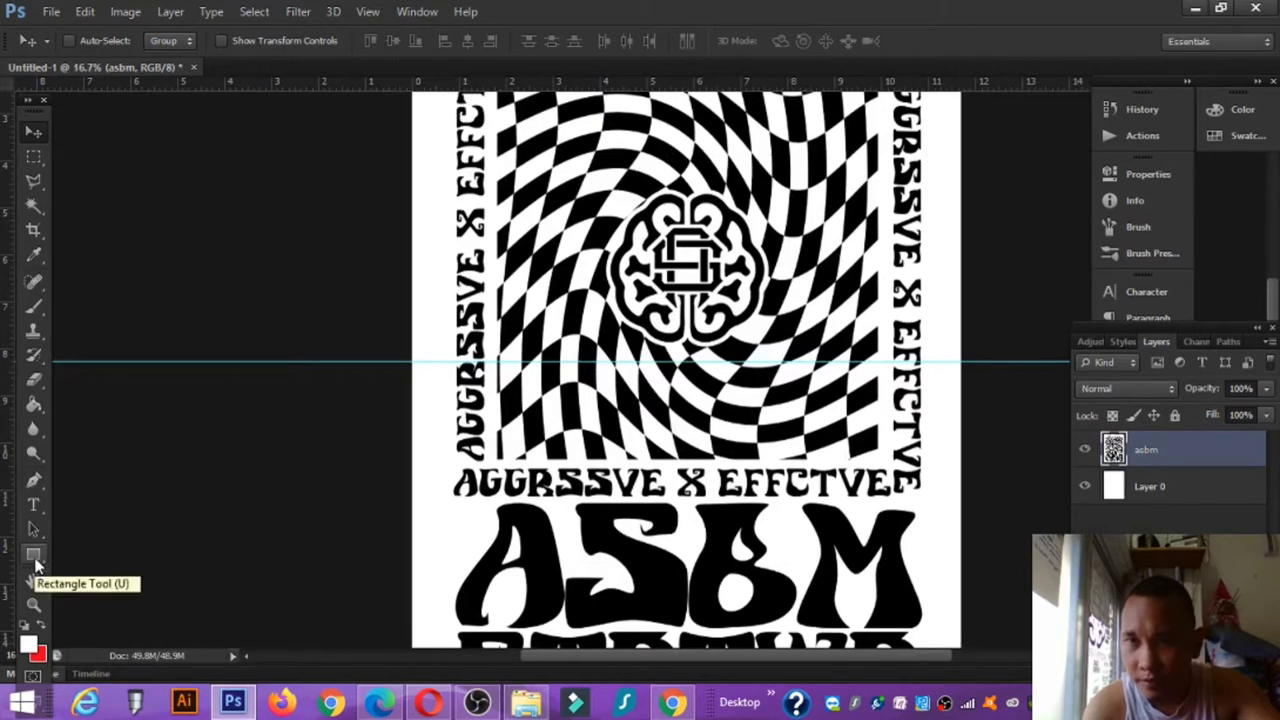
{"action": "left_click", "coordinate": [36, 563]}
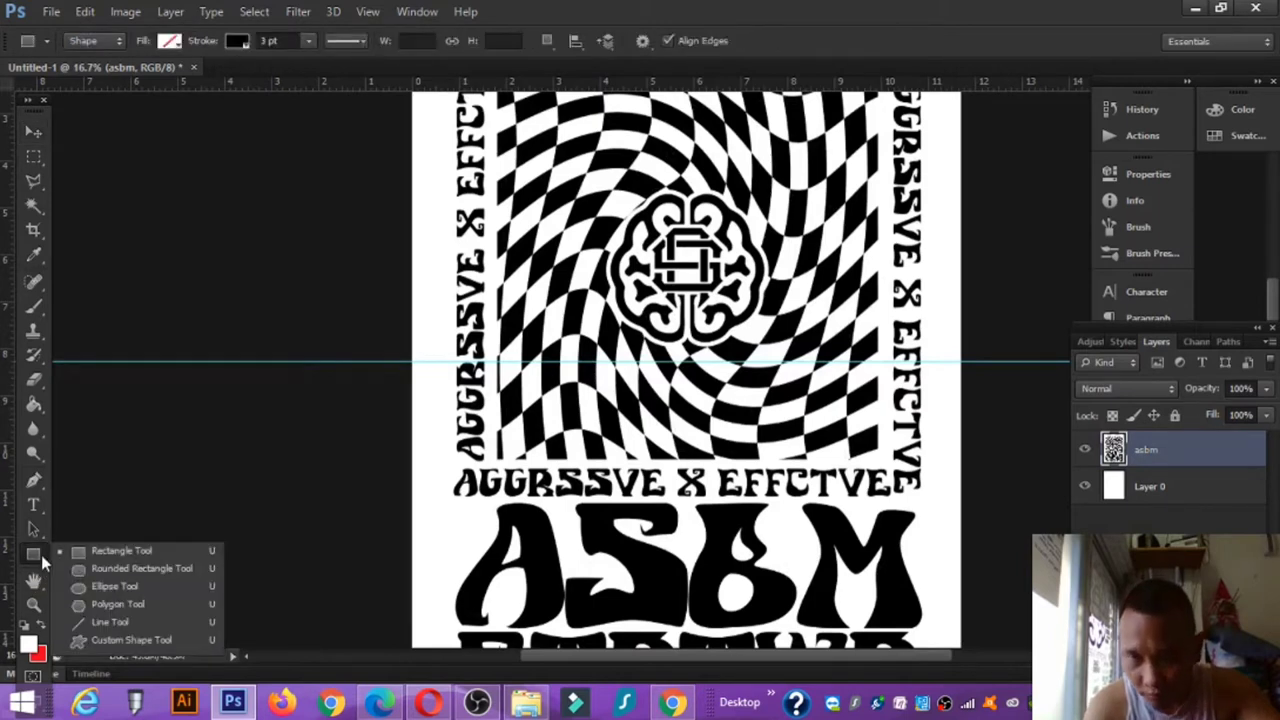
{"action": "left_click", "coordinate": [132, 638]}
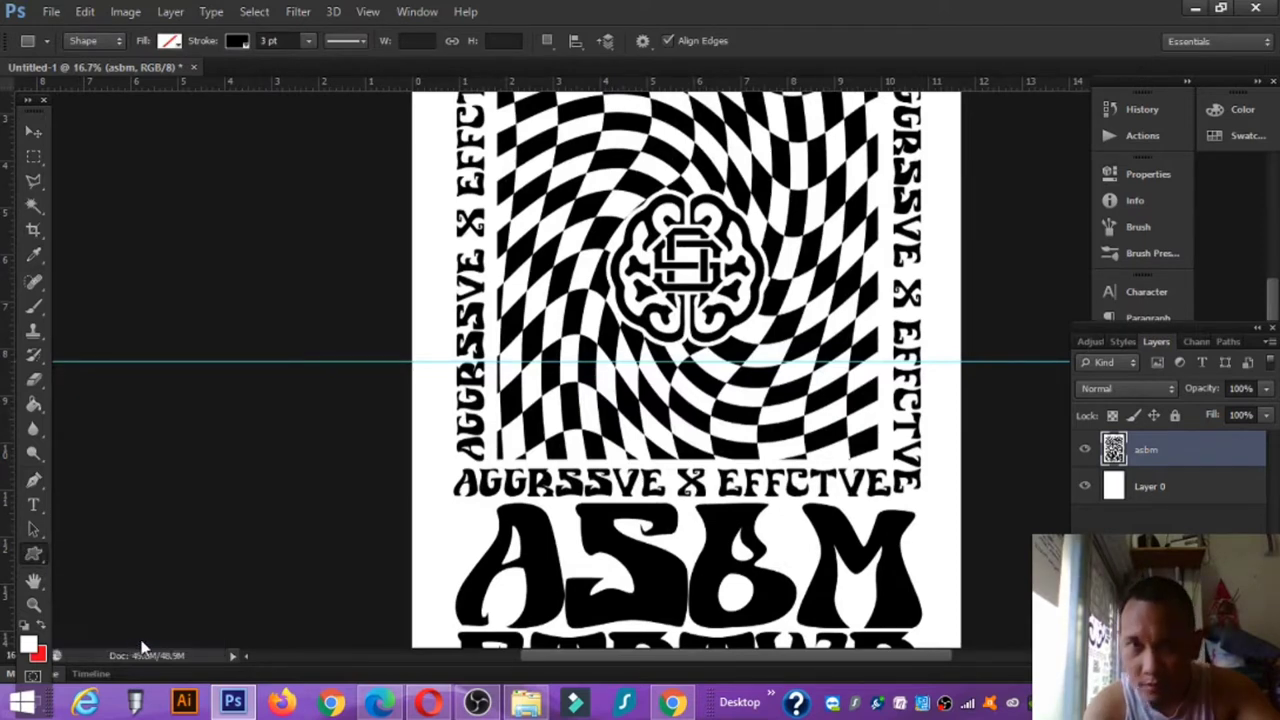
{"action": "right_click", "coordinate": [577, 257]}
{"action": "scroll", "coordinate": [704, 280], "scroll_direction": "down", "scroll_amount": 10}
{"action": "scroll", "coordinate": [706, 288], "scroll_direction": "down", "scroll_amount": 10}
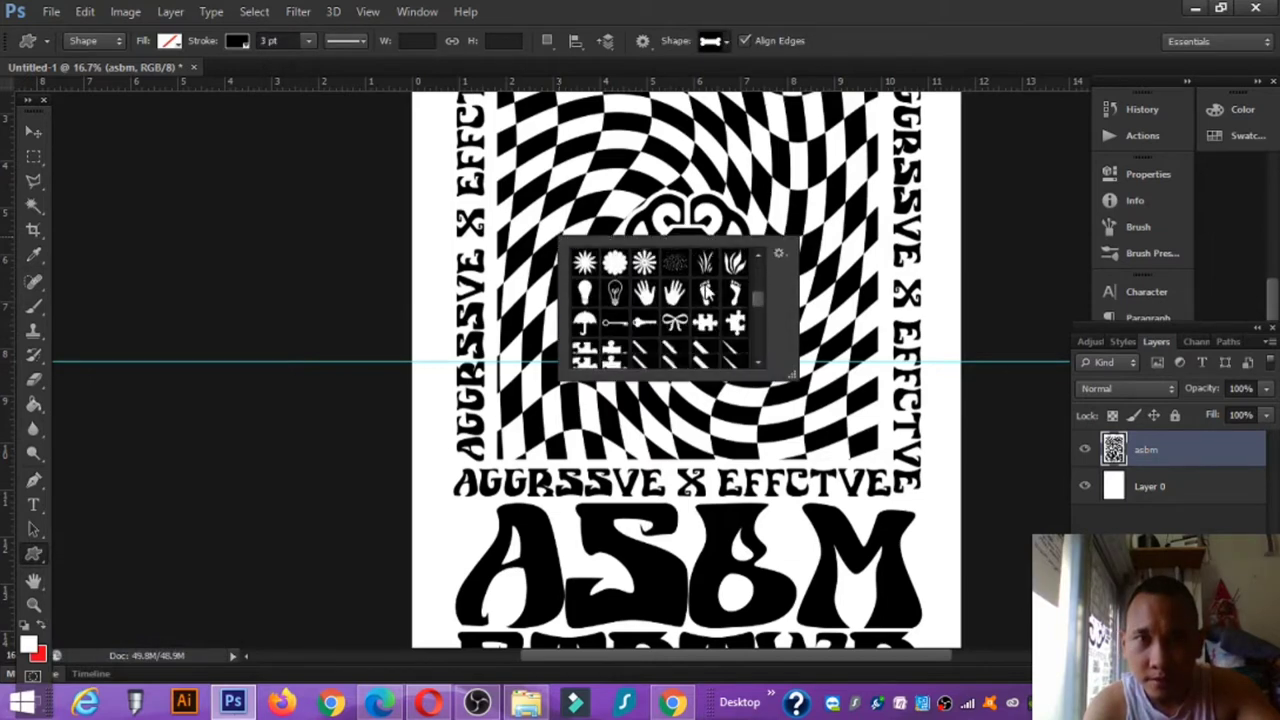
{"action": "scroll", "coordinate": [706, 288], "scroll_direction": "down", "scroll_amount": 10}
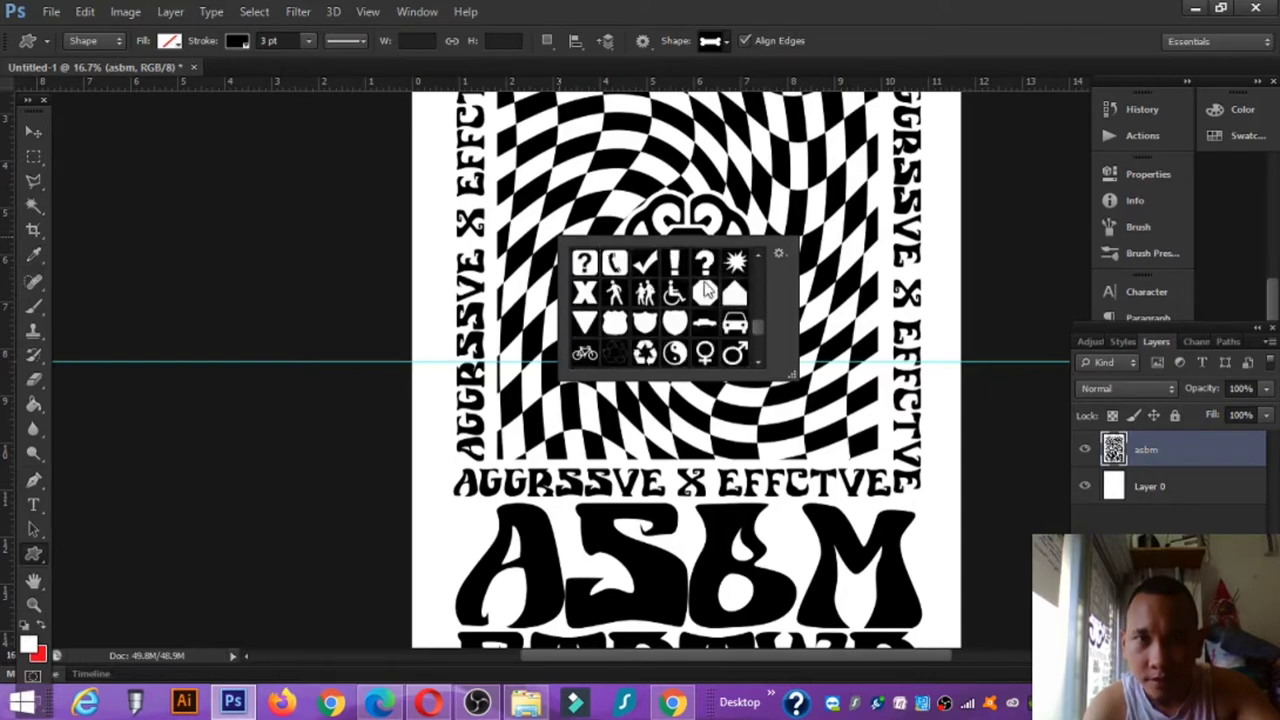
{"action": "scroll", "coordinate": [706, 288], "scroll_direction": "down", "scroll_amount": 2}
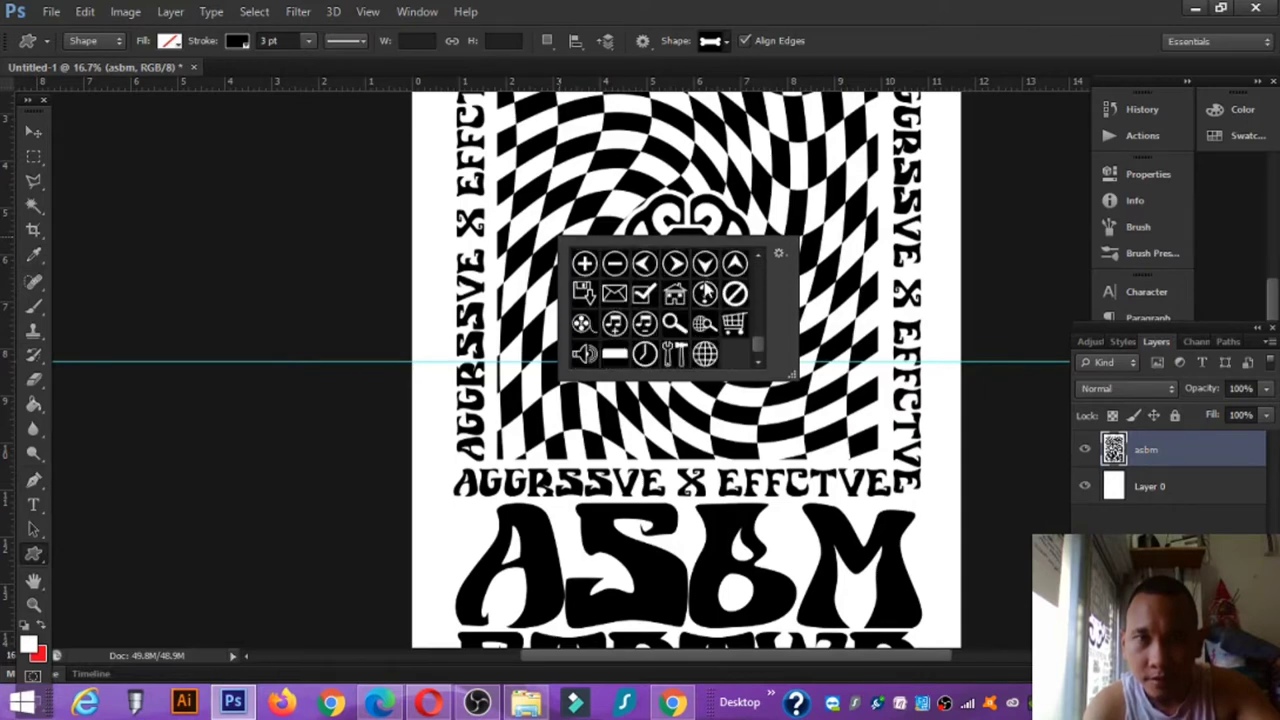
{"action": "left_click", "coordinate": [584, 263]}
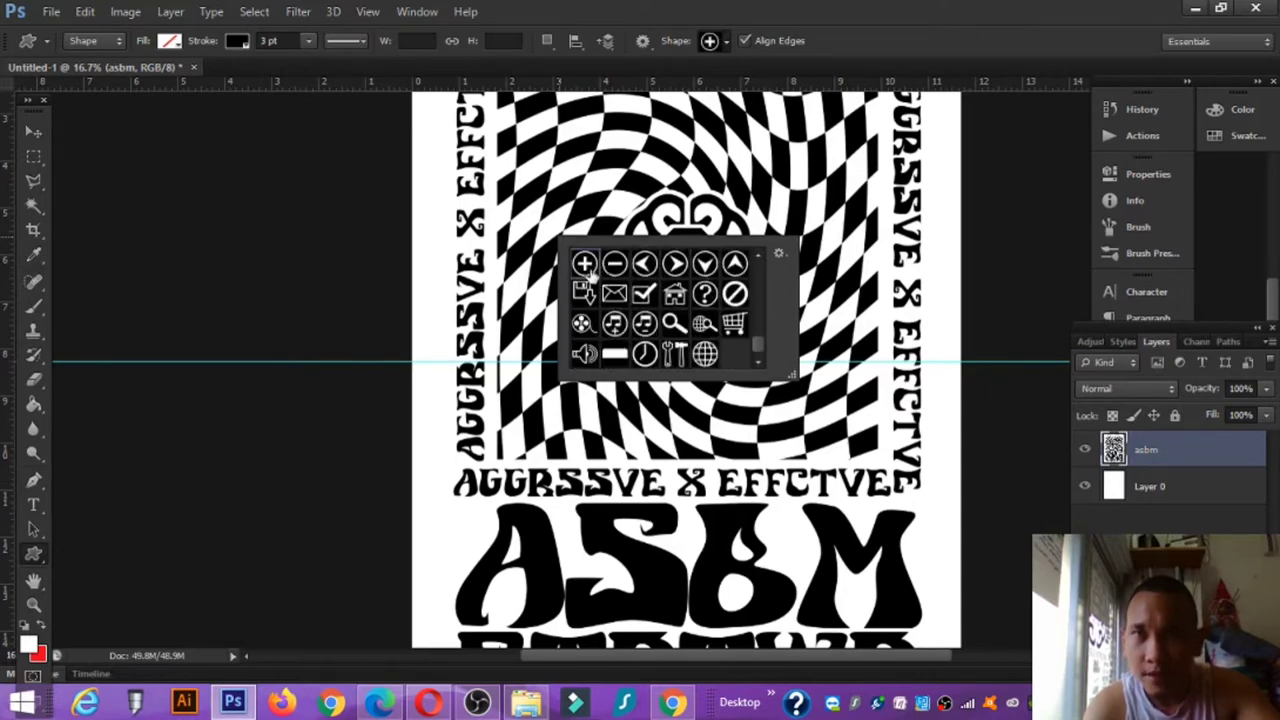
{"action": "left_click", "coordinate": [530, 27]}
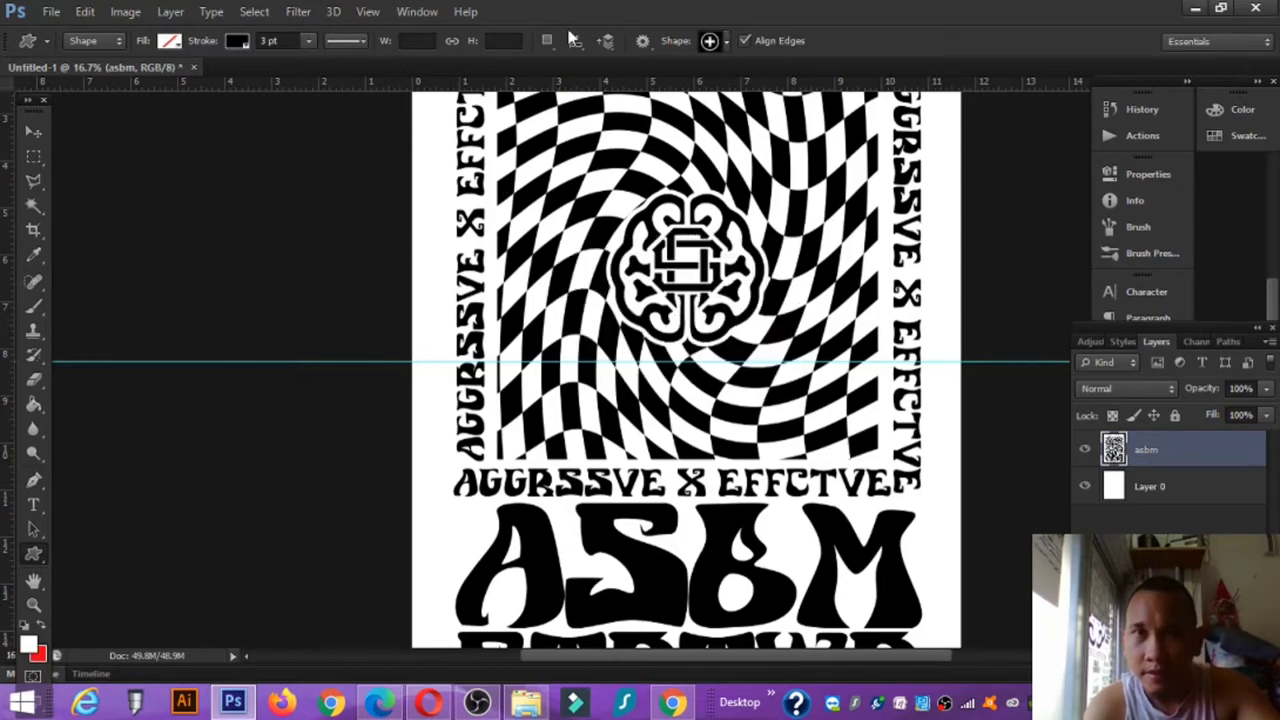
- Set the shape fill to black and draw a circled plus about 166 px wide in the page's left margin at the guide
{"action": "left_click", "coordinate": [169, 42]}
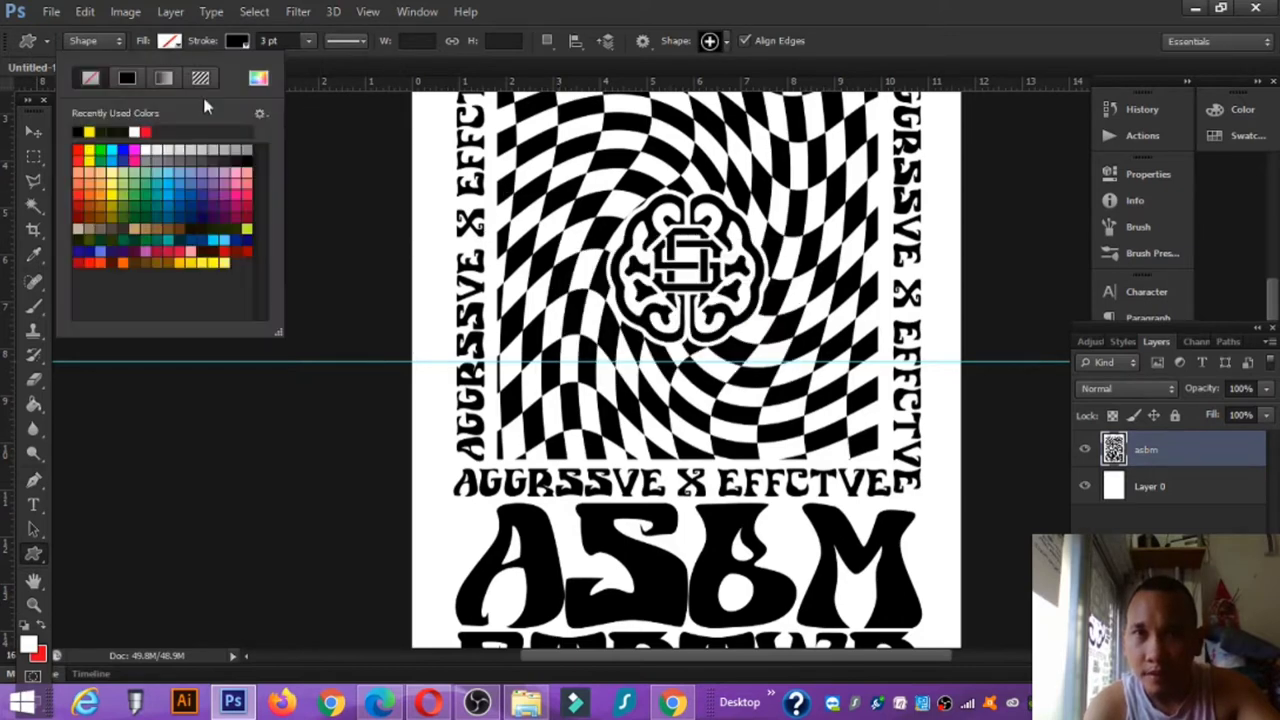
{"action": "left_click", "coordinate": [249, 152]}
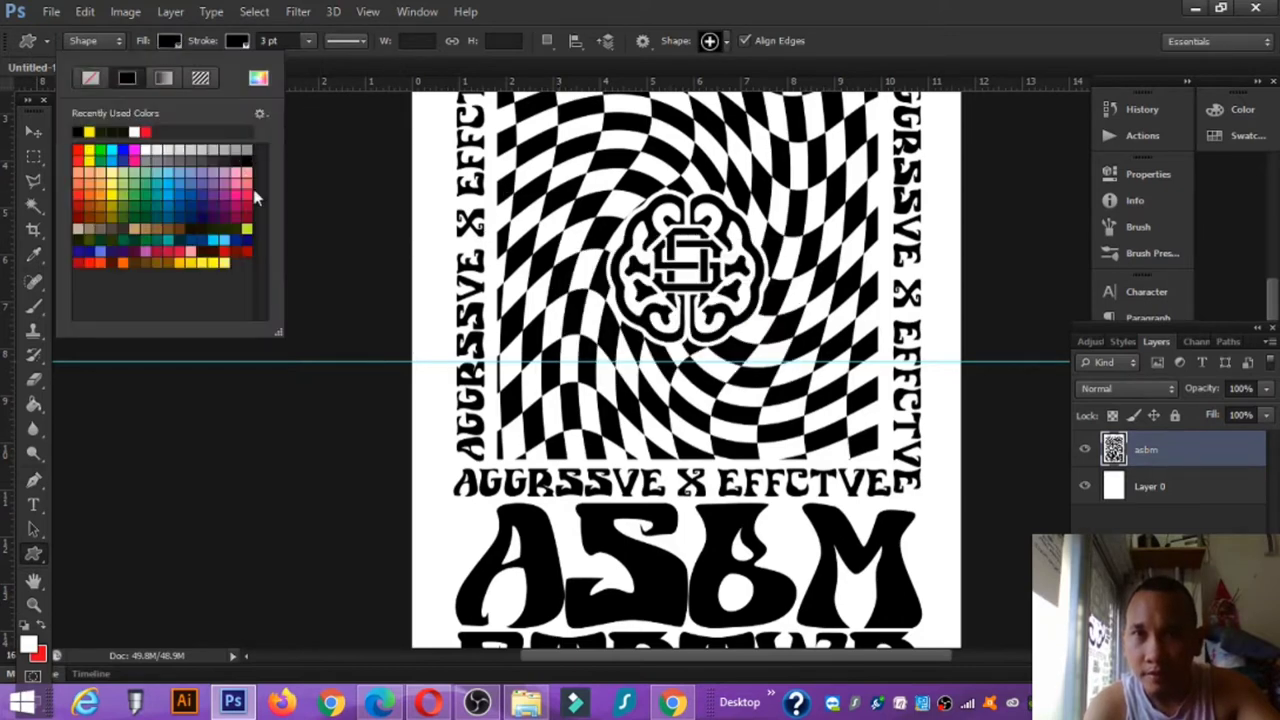
{"action": "left_click", "coordinate": [422, 351]}
{"action": "scroll", "coordinate": [416, 353], "scroll_direction": "up", "scroll_amount": 3}
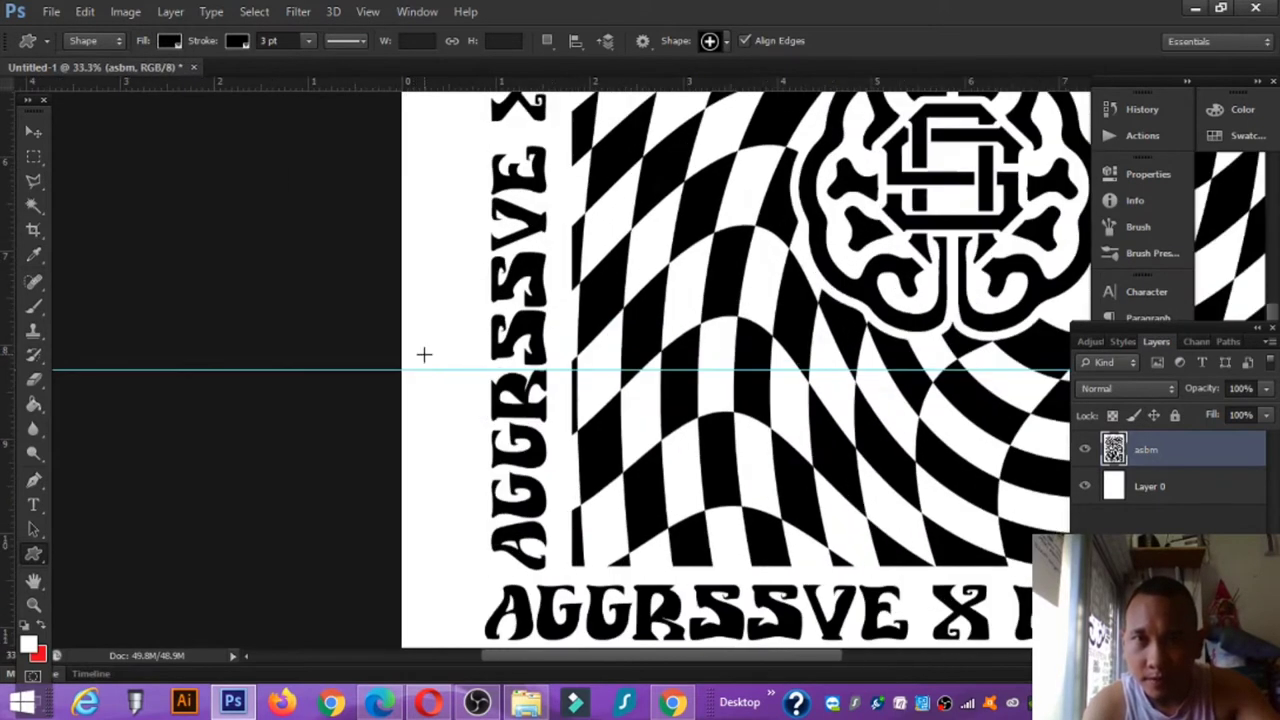
{"action": "left_click_drag", "start_coordinate": [414, 354], "coordinate": [465, 403]}
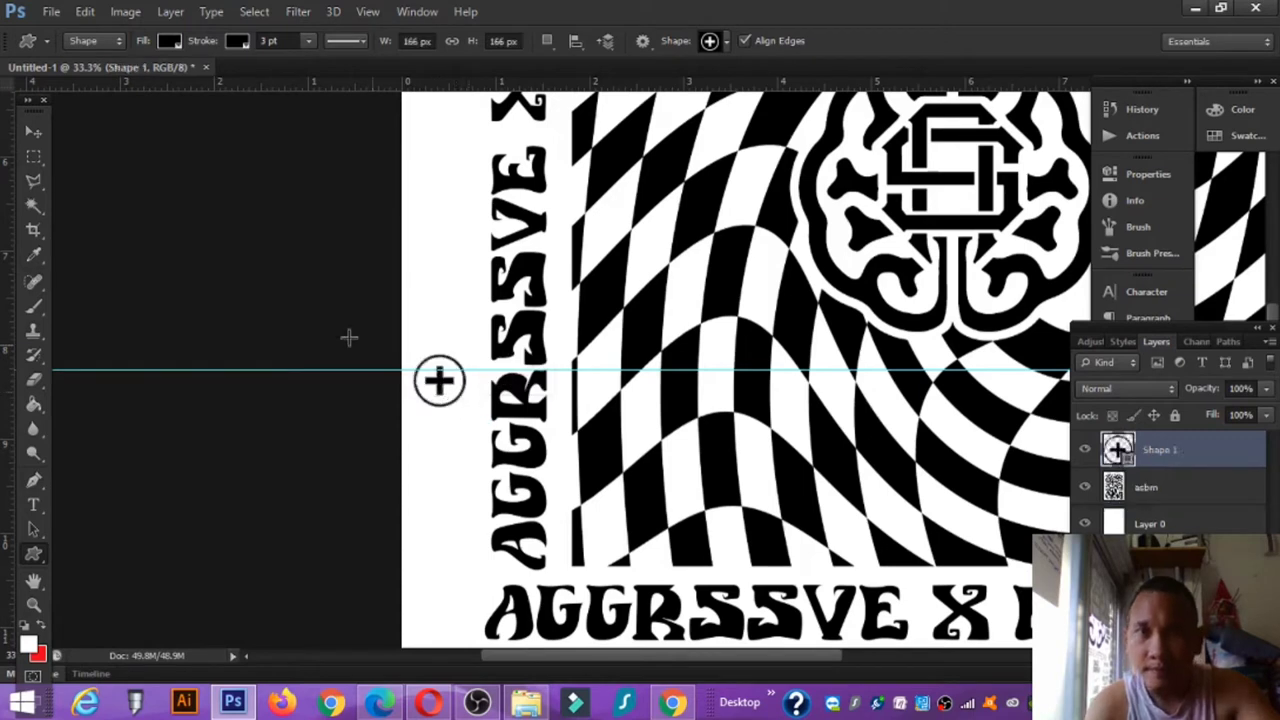
- Move the circled plus in the page's left margin so its cross is centred on the horizontal guide
{"action": "left_click", "coordinate": [30, 130]}
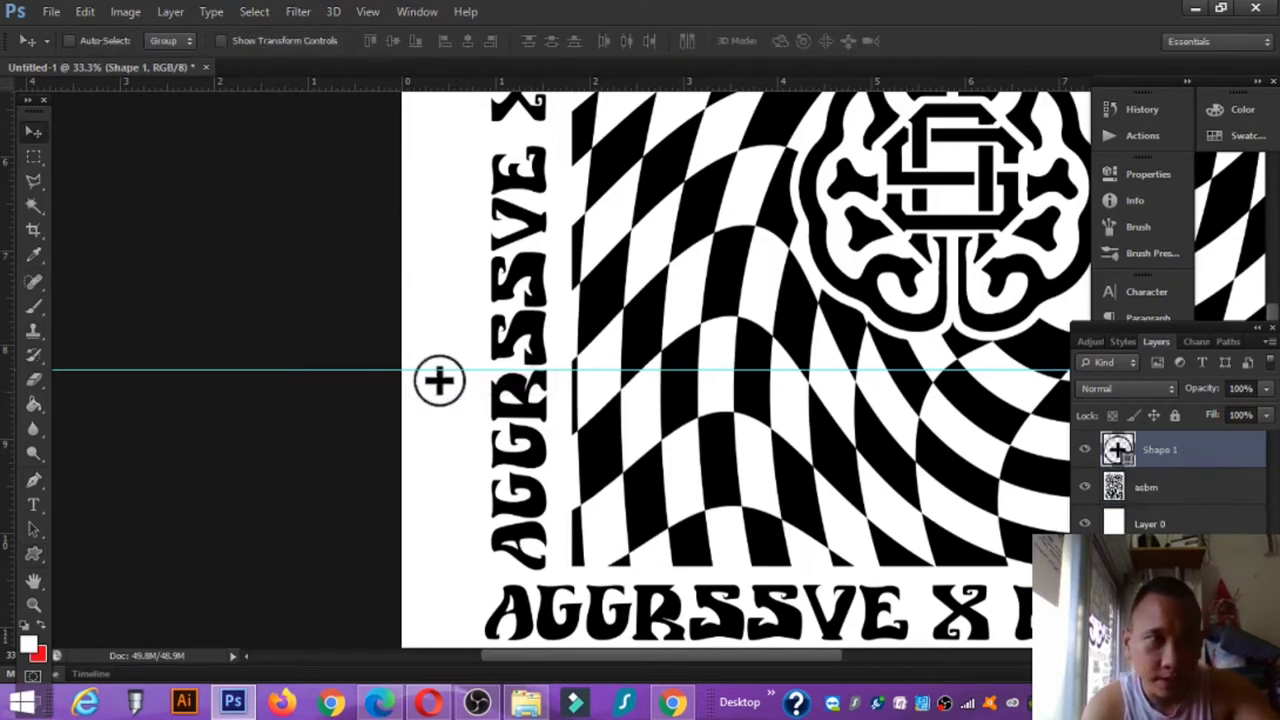
{"action": "left_click", "coordinate": [1207, 489]}
{"action": "left_click", "coordinate": [437, 380], "text": "ctrl"}
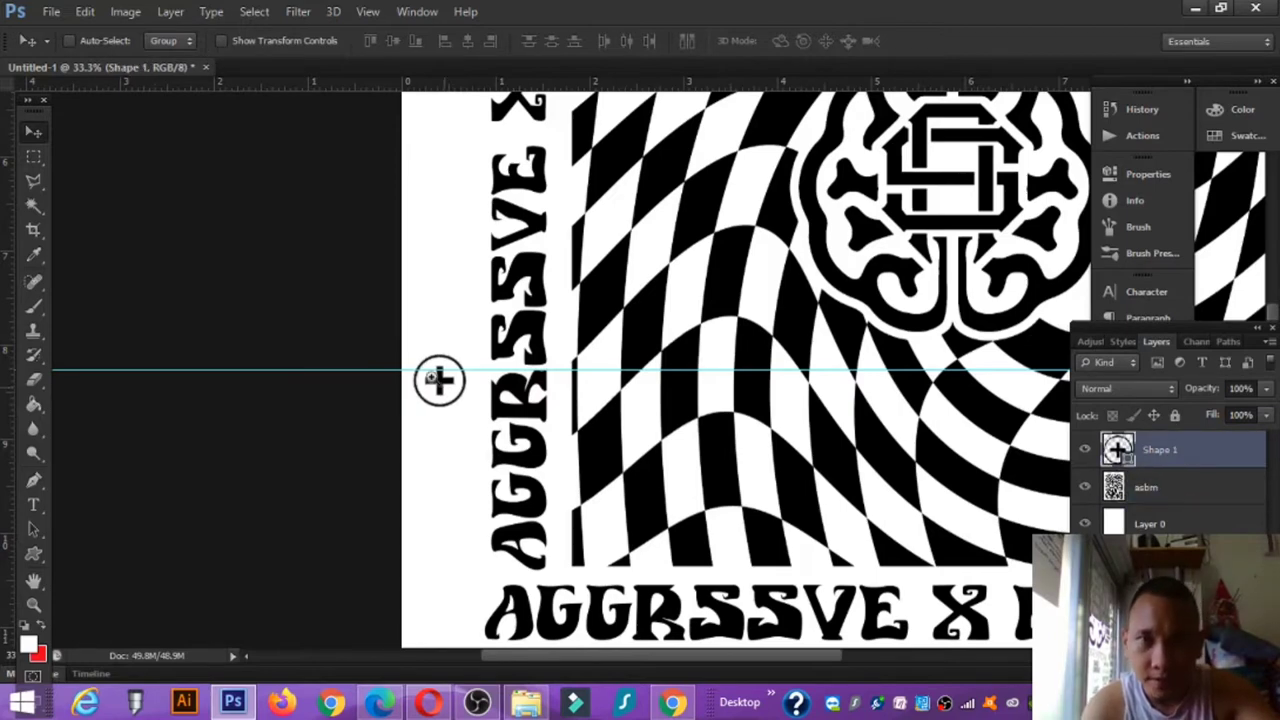
{"action": "scroll", "coordinate": [437, 385], "scroll_direction": "up", "scroll_amount": 2}
{"action": "scroll", "coordinate": [437, 380], "scroll_direction": "up", "scroll_amount": 1}
{"action": "left_click_drag", "start_coordinate": [448, 395], "coordinate": [474, 381]}
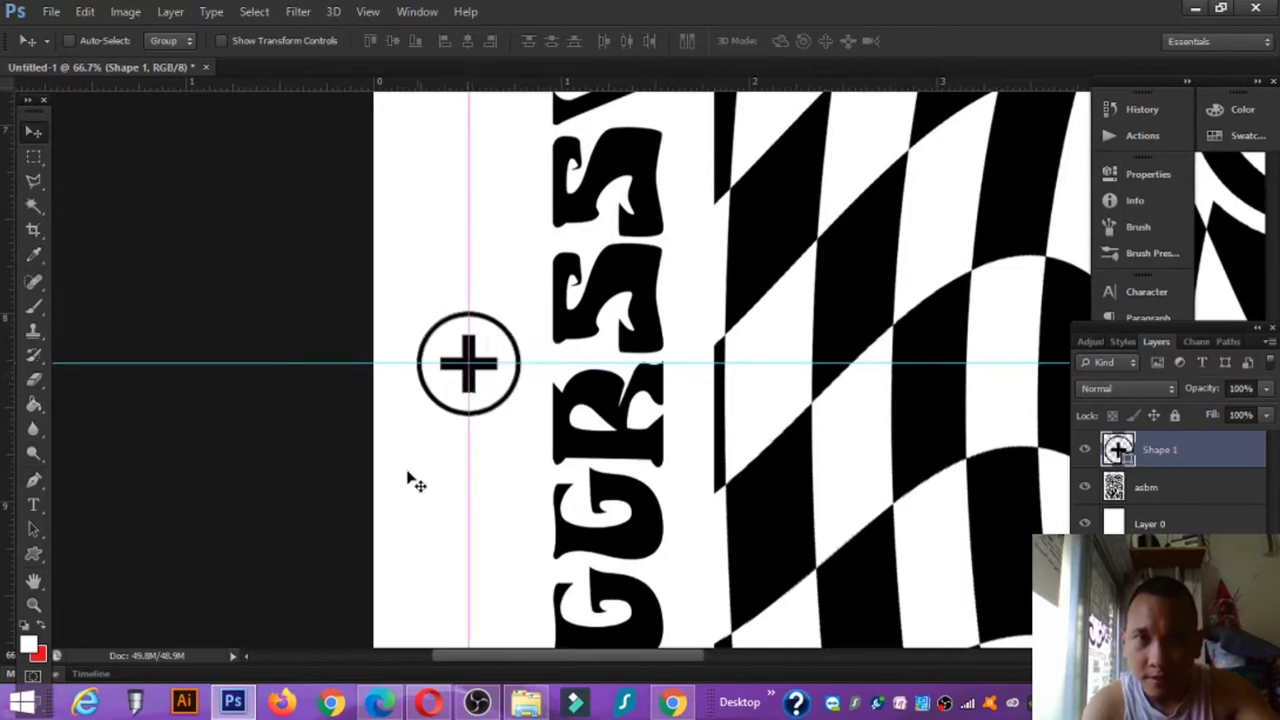
- Duplicate the circled plus and place the copy in the page's right margin, level with the original on the guide
{"action": "left_click", "coordinate": [677, 466], "text": "alt"}
{"action": "left_click", "coordinate": [680, 470], "text": "alt"}
{"action": "left_click", "coordinate": [680, 470], "text": "alt"}
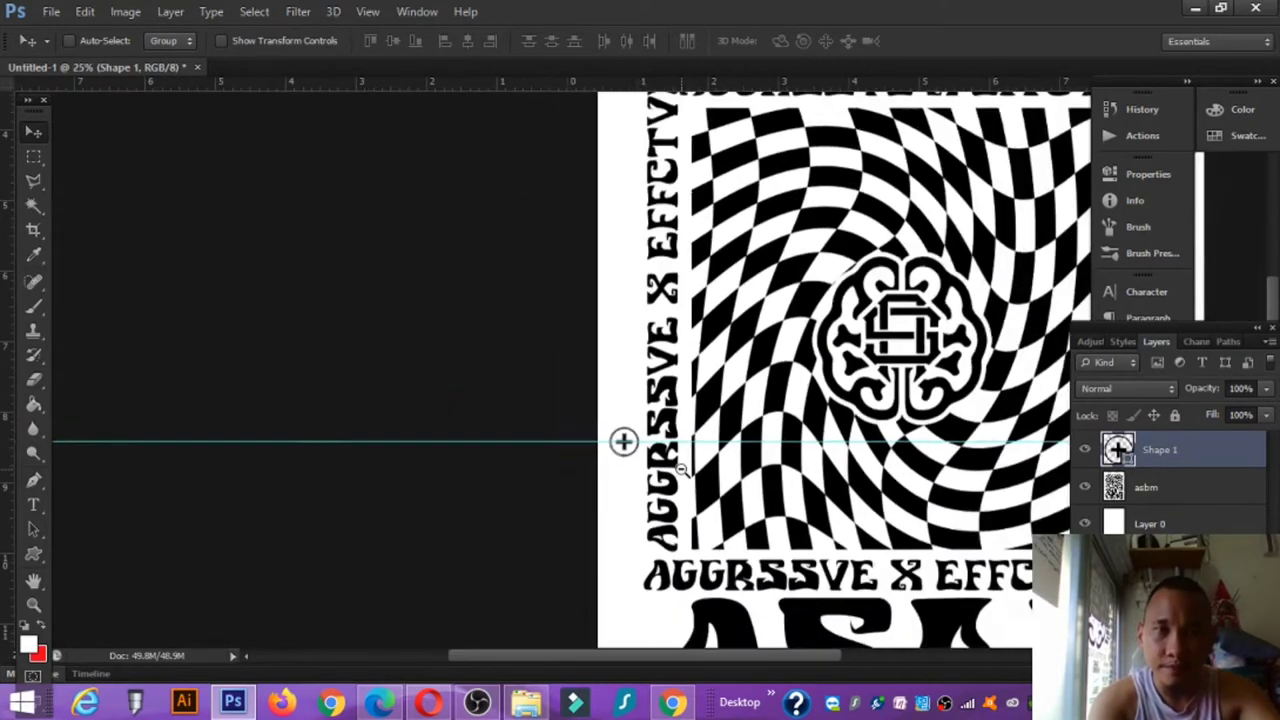
{"action": "left_click", "coordinate": [679, 472], "text": "alt"}
{"action": "left_click", "coordinate": [678, 474], "text": "alt"}
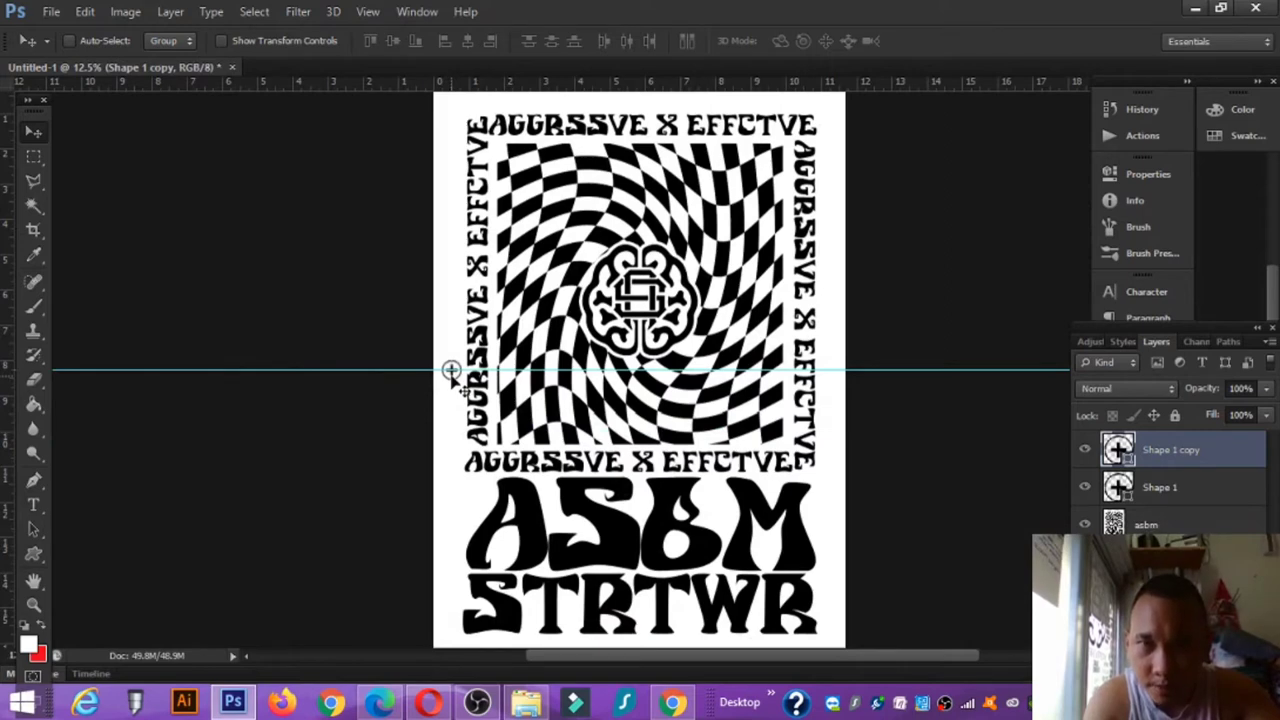
{"action": "left_click_drag", "start_coordinate": [462, 390], "coordinate": [828, 392]}
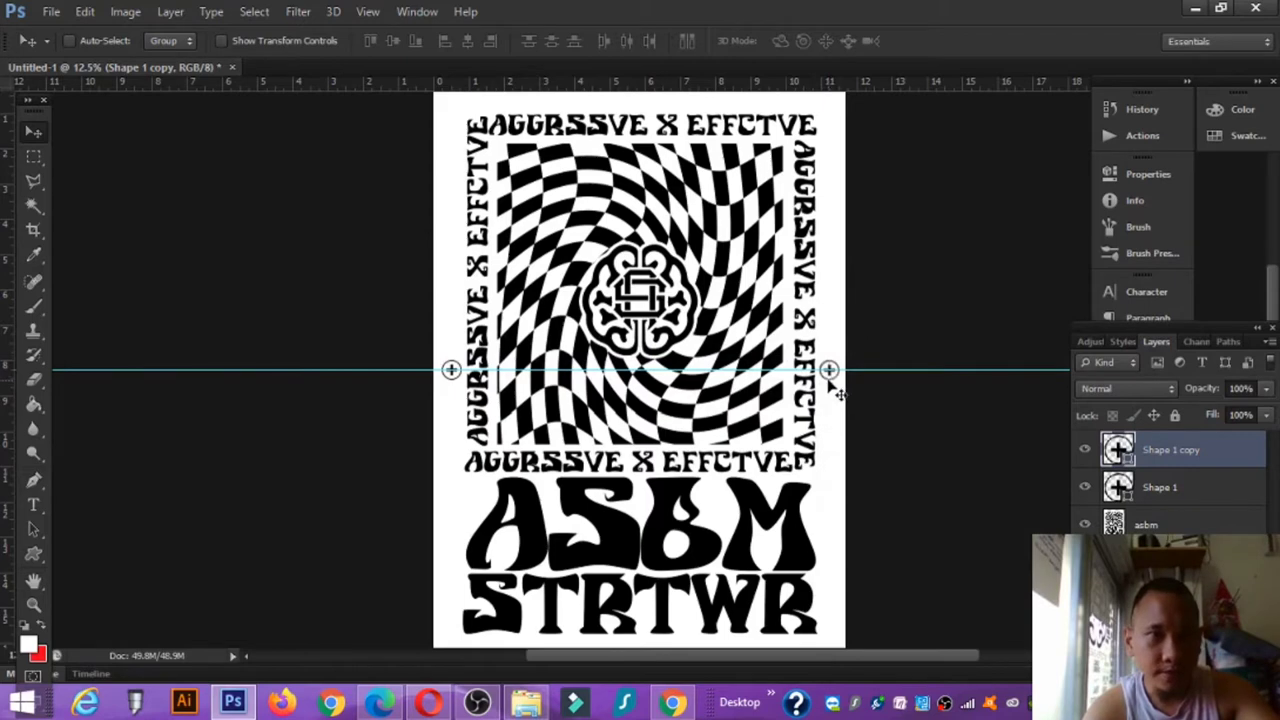
- Merge both circled plus shapes and the asbm artwork into a single layer
{"action": "left_click", "coordinate": [1181, 490], "text": "shift"}
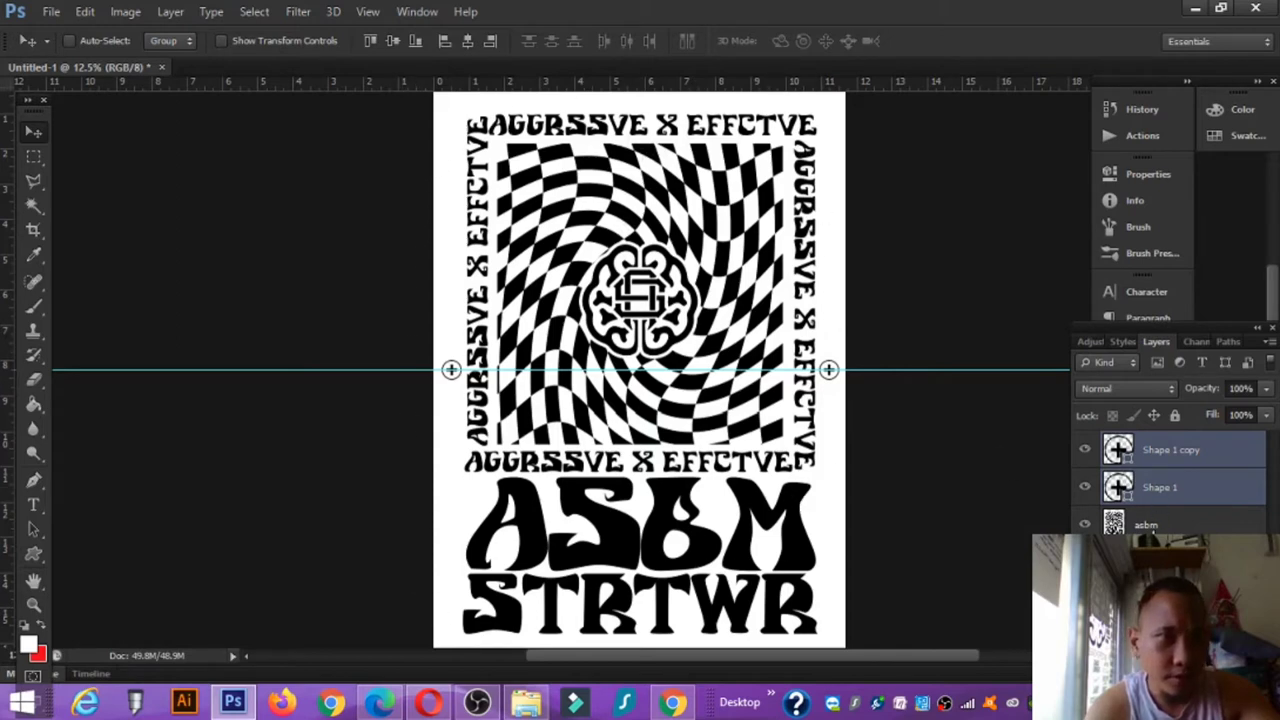
{"action": "left_click", "coordinate": [1152, 524], "text": "shift"}
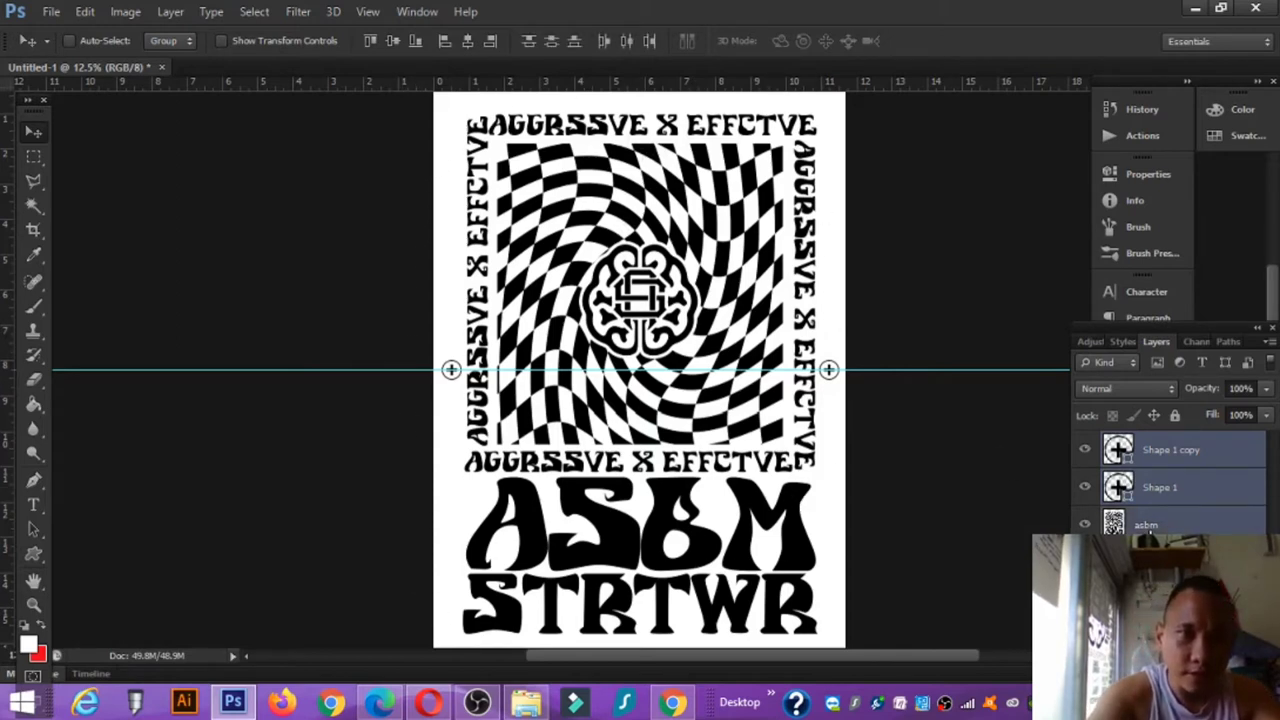
{"action": "key", "text": "ctrl+e"}
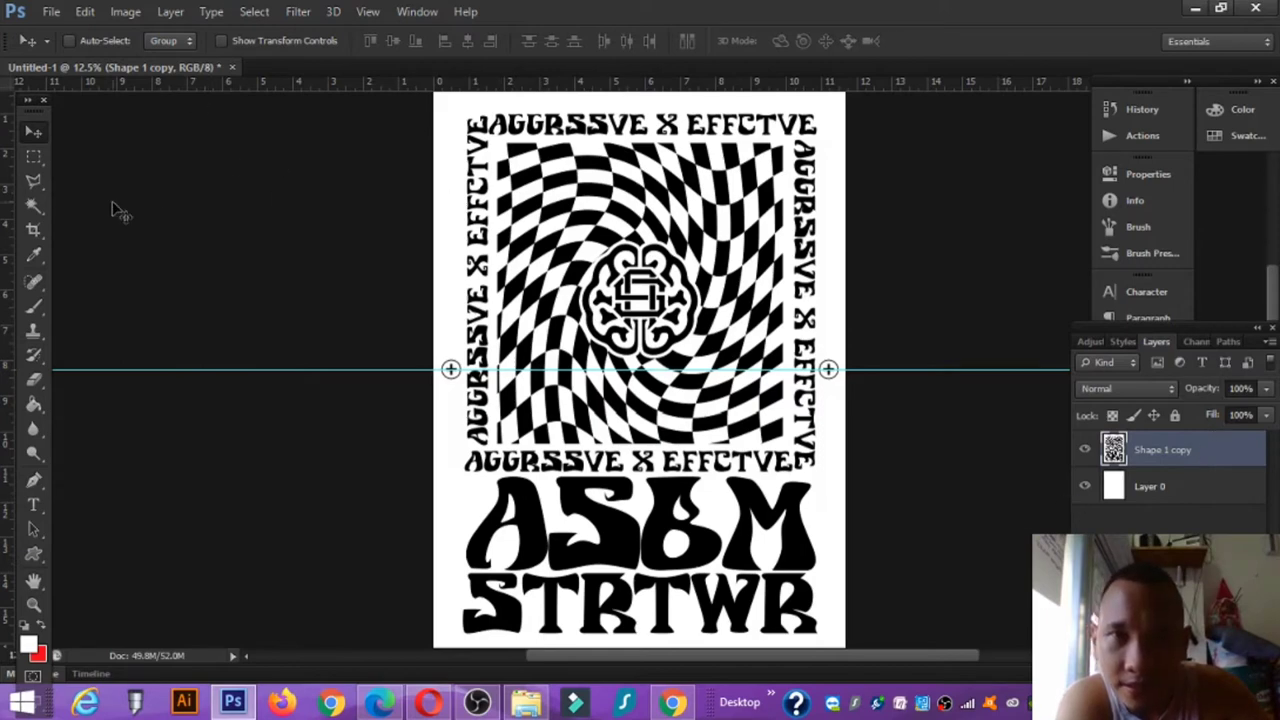
- Marquee-select the page area above the guide and copy that half of the merged artwork to a new layer
{"action": "left_click", "coordinate": [35, 157]}
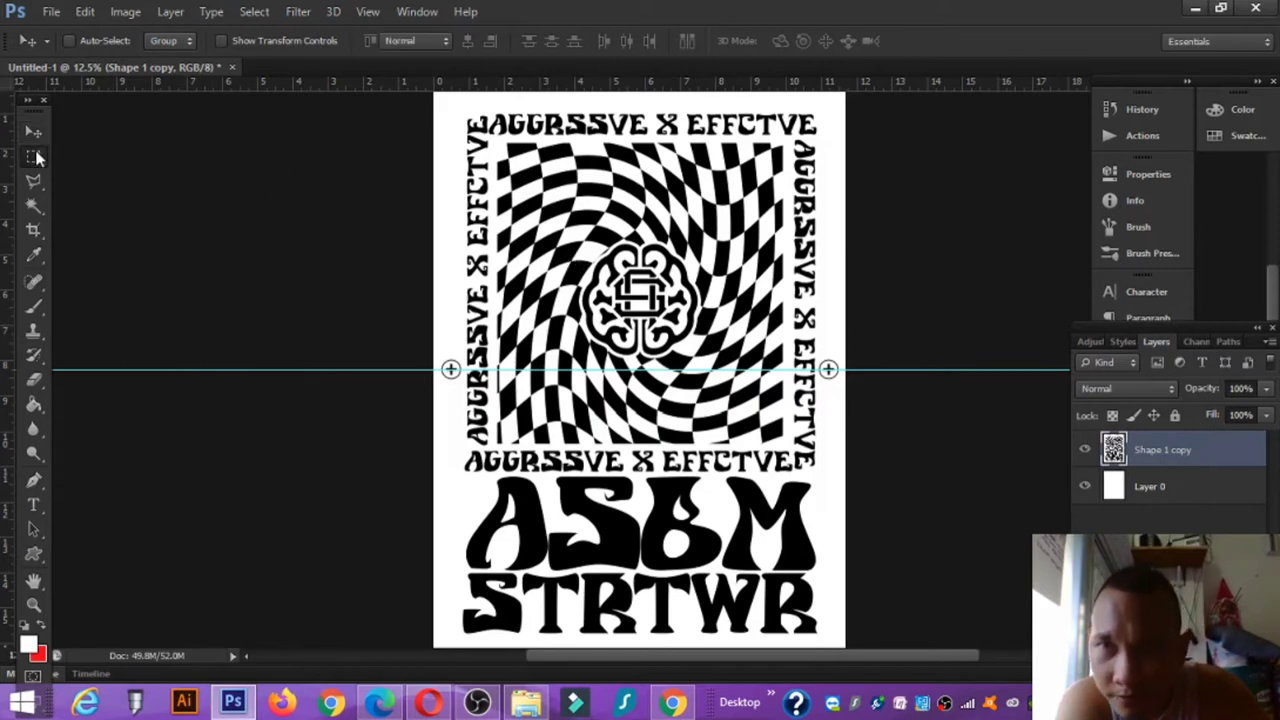
{"action": "left_click", "coordinate": [35, 157]}
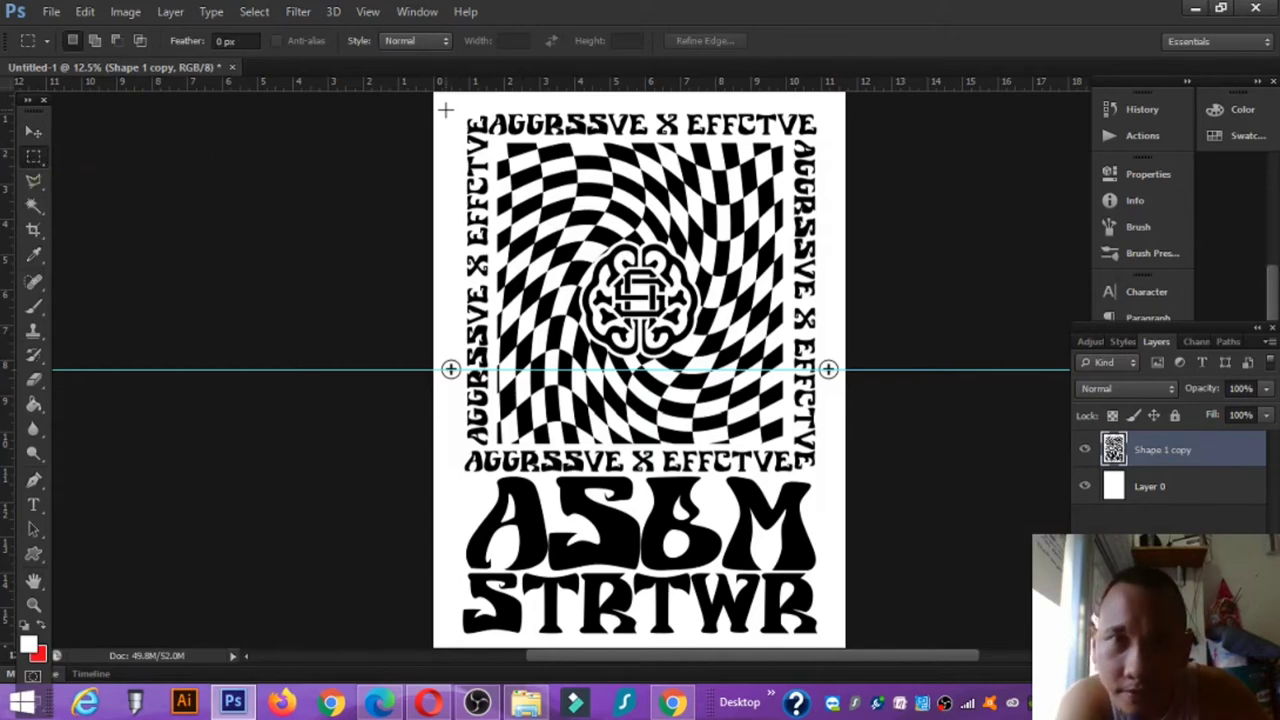
{"action": "double_click", "coordinate": [1205, 456]}
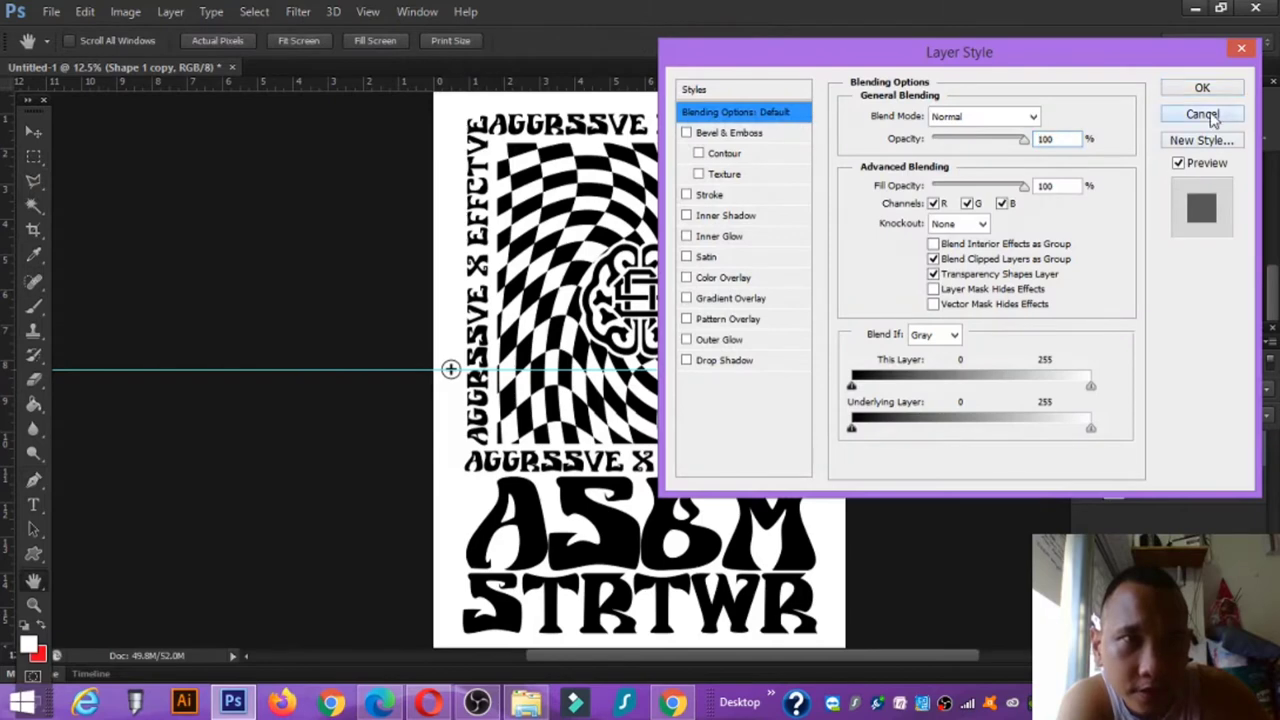
{"action": "left_click", "coordinate": [1205, 115]}
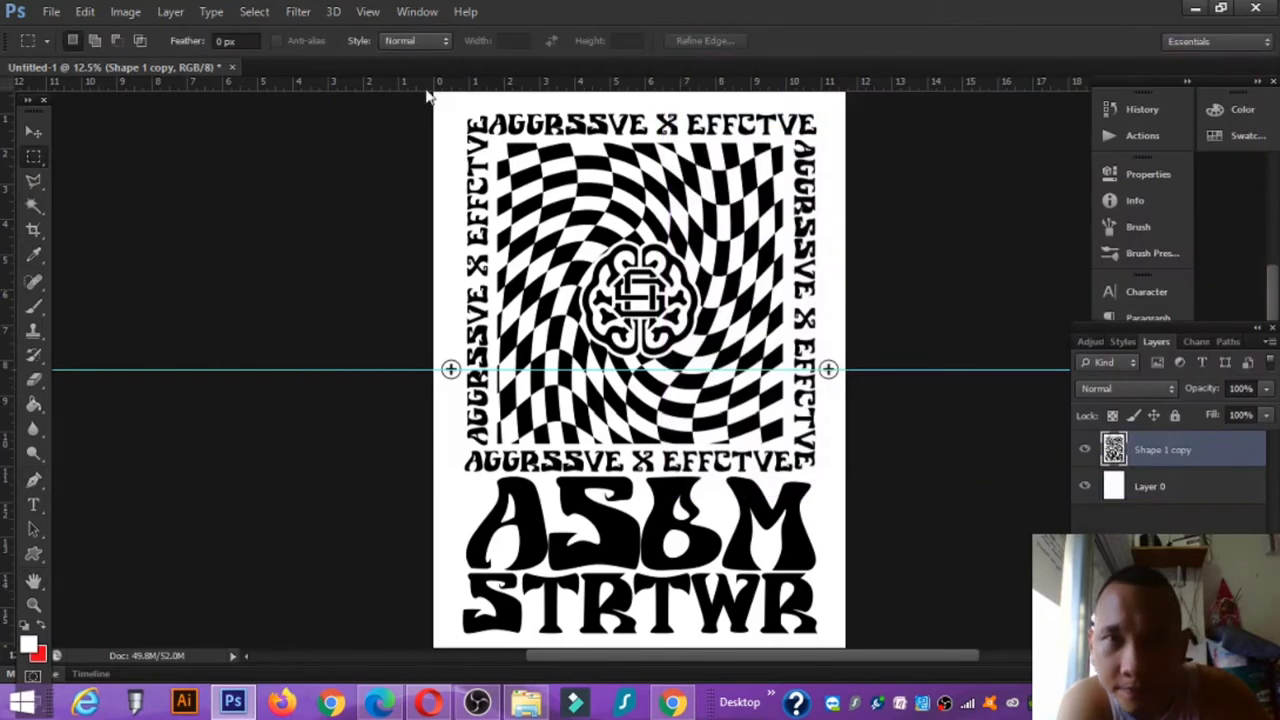
{"action": "left_click_drag", "start_coordinate": [433, 95], "coordinate": [871, 366]}
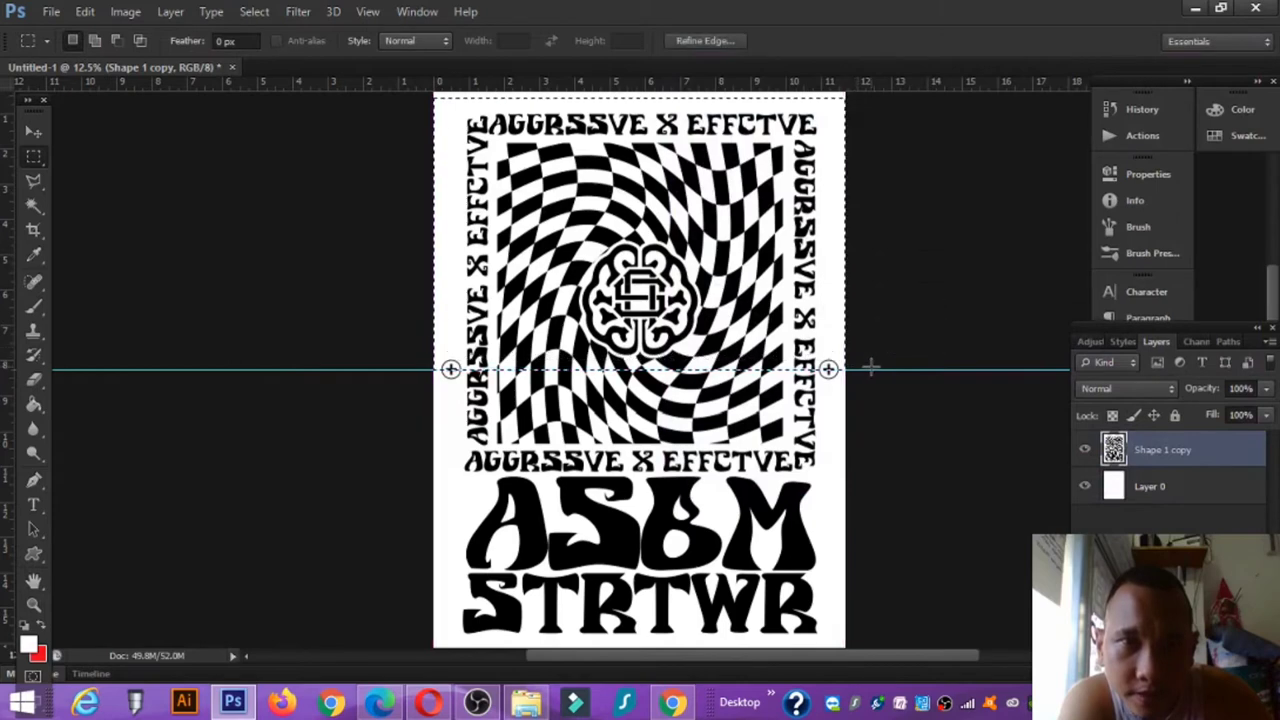
{"action": "right_click", "coordinate": [675, 233]}
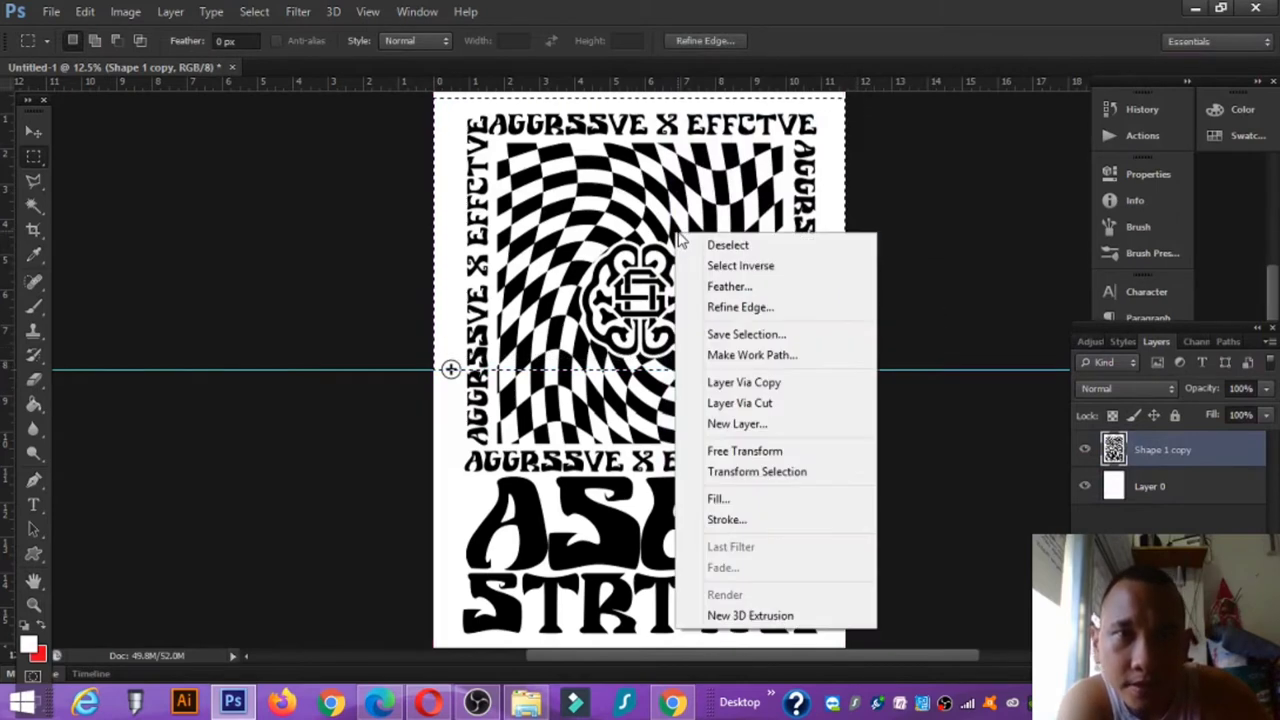
{"action": "left_click", "coordinate": [765, 381]}
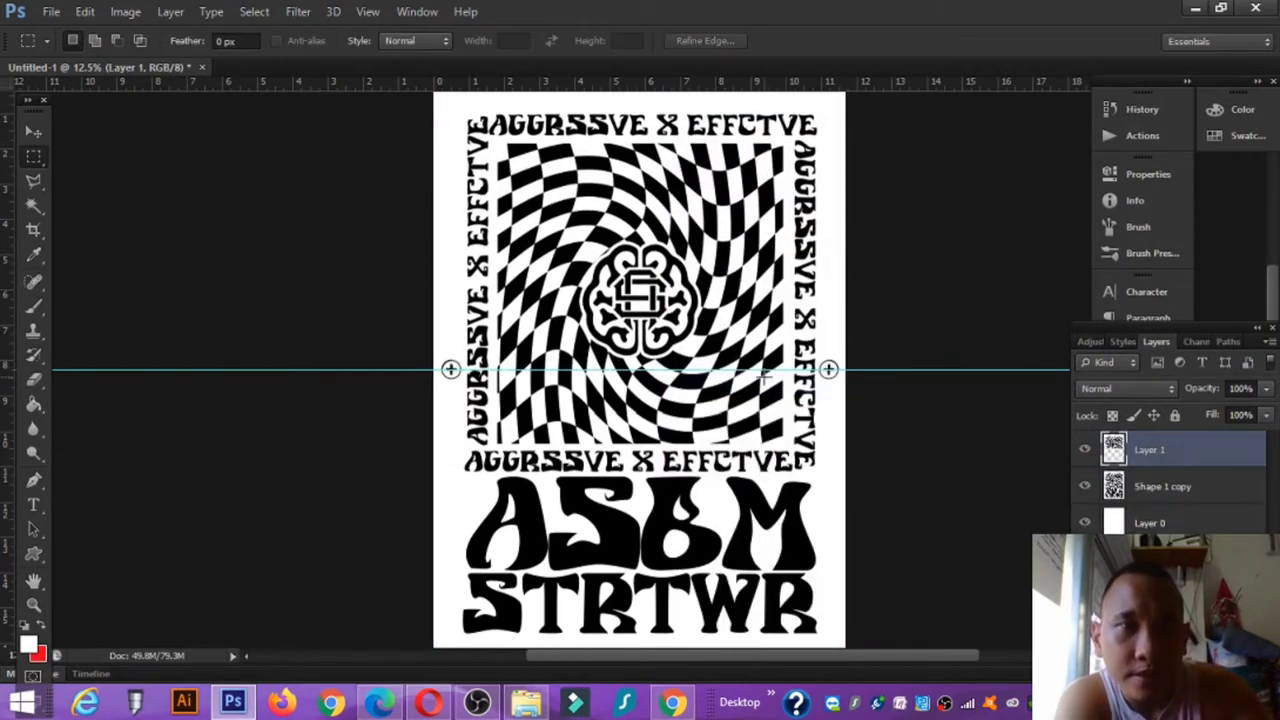
- Toggle the merged artwork layer's visibility to check the copied upper half
{"action": "left_click", "coordinate": [1083, 487]}
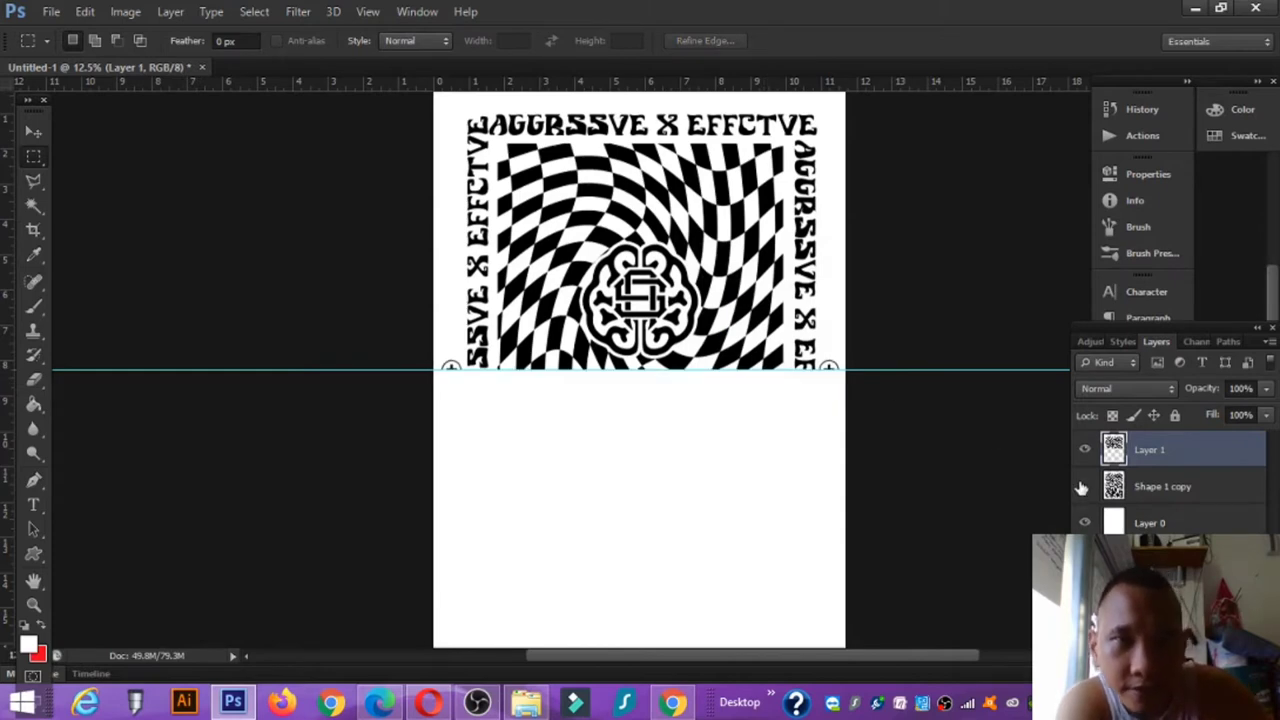
{"action": "left_click", "coordinate": [1083, 487]}
{"action": "left_click", "coordinate": [1083, 487]}
{"action": "left_click", "coordinate": [1083, 487]}
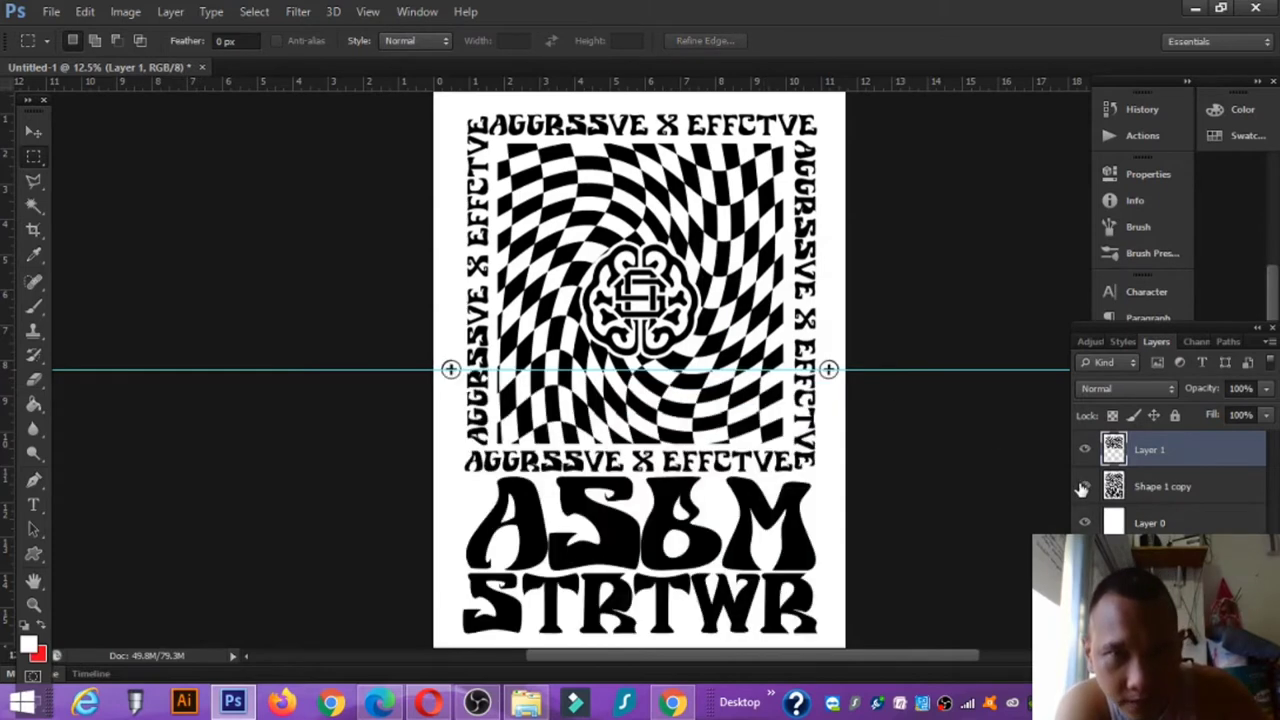
{"action": "left_click", "coordinate": [1083, 487]}
{"action": "left_click", "coordinate": [1083, 487]}
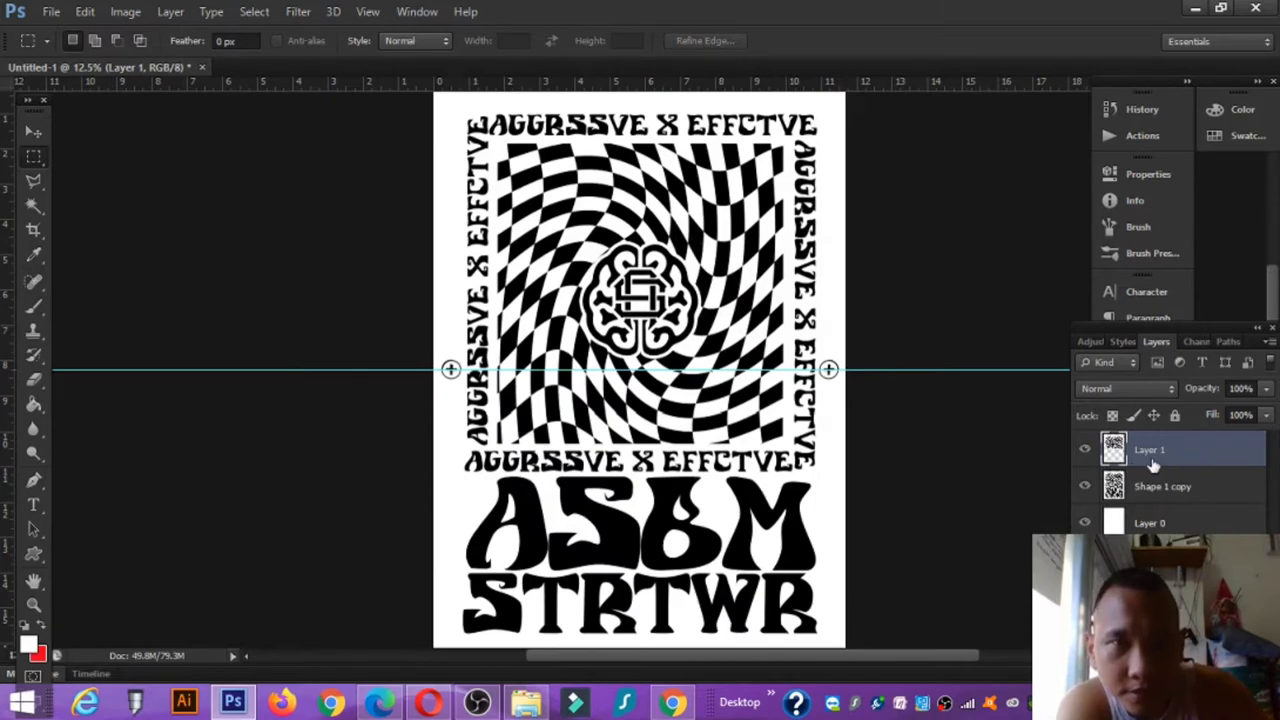
- Create a new A4 International Paper document, 210 x 297 mm at 300 pixels/inch, in RGB with a white background
{"action": "left_click", "coordinate": [50, 12]}
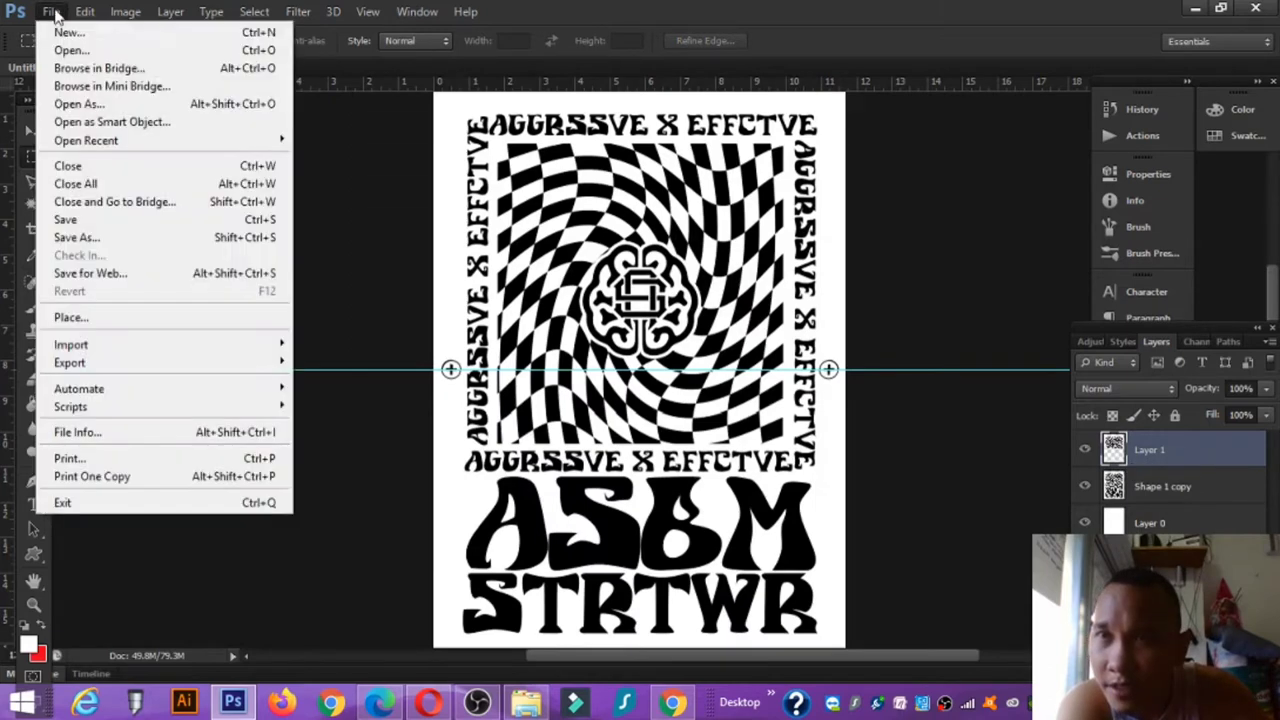
{"action": "left_click", "coordinate": [66, 32]}
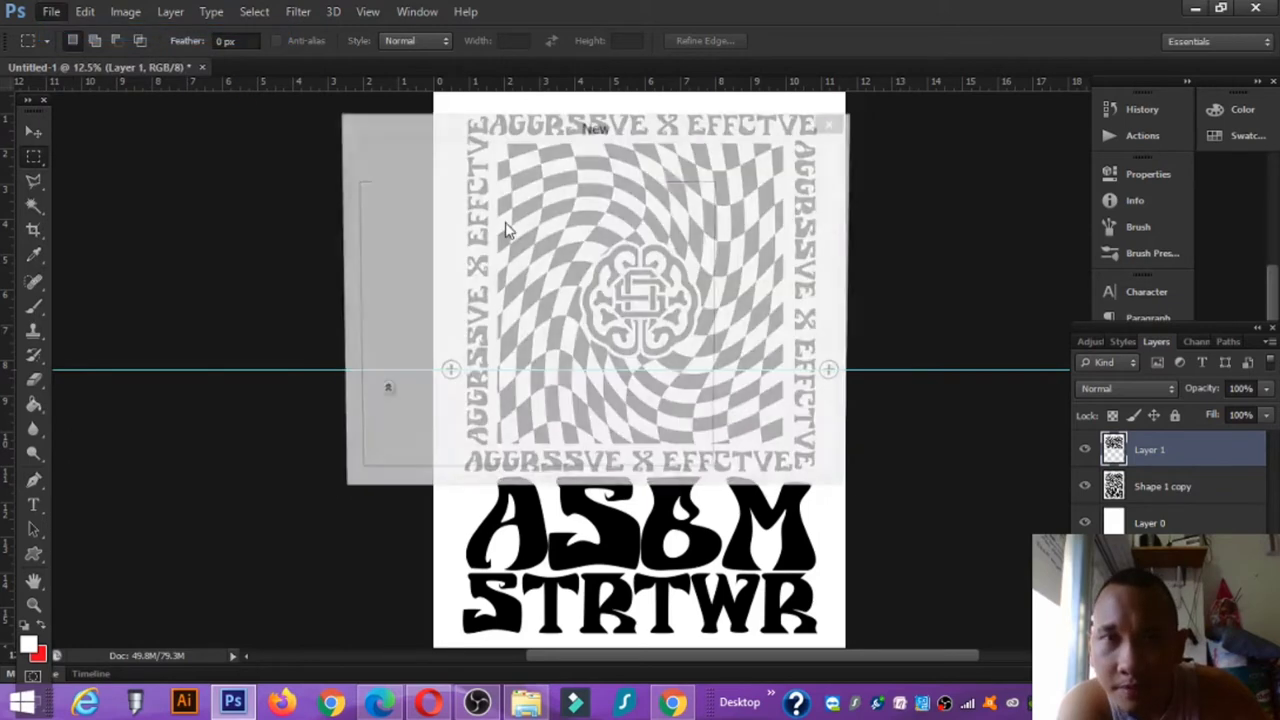
{"action": "left_click", "coordinate": [500, 188]}
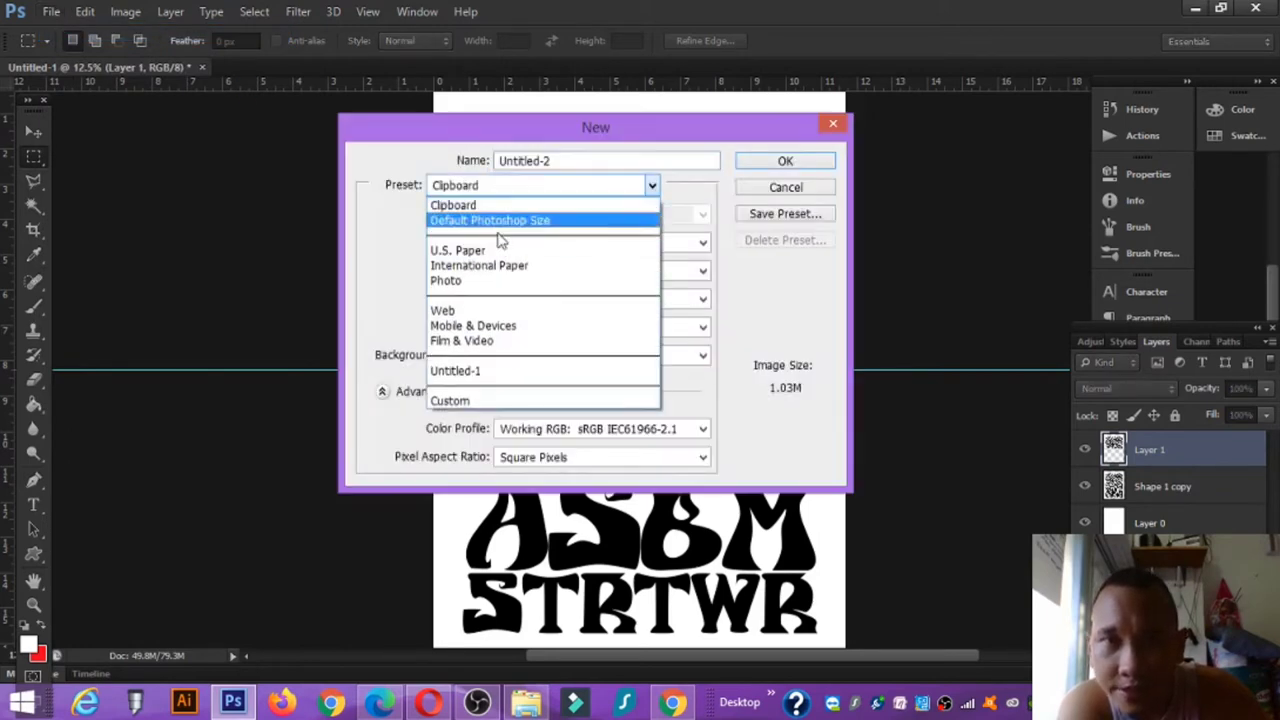
{"action": "left_click", "coordinate": [497, 265]}
{"action": "left_click", "coordinate": [543, 216]}
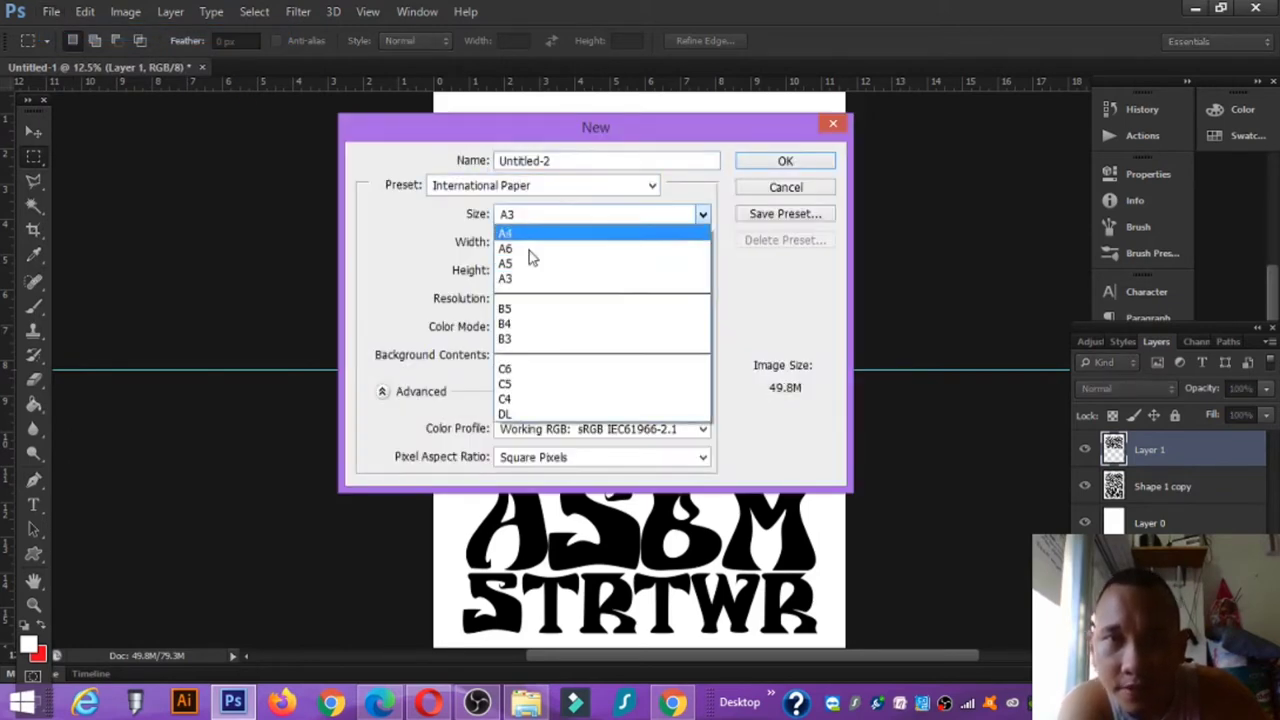
{"action": "left_click", "coordinate": [508, 234]}
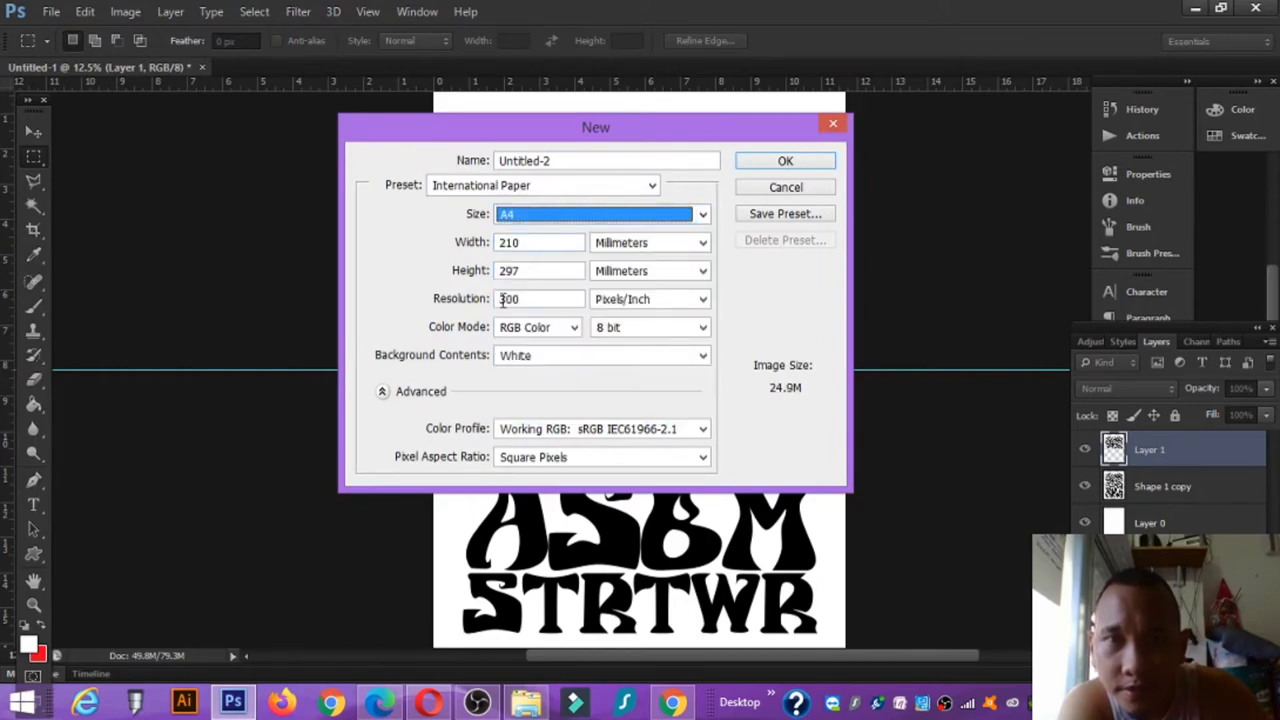
{"action": "left_click", "coordinate": [786, 160]}
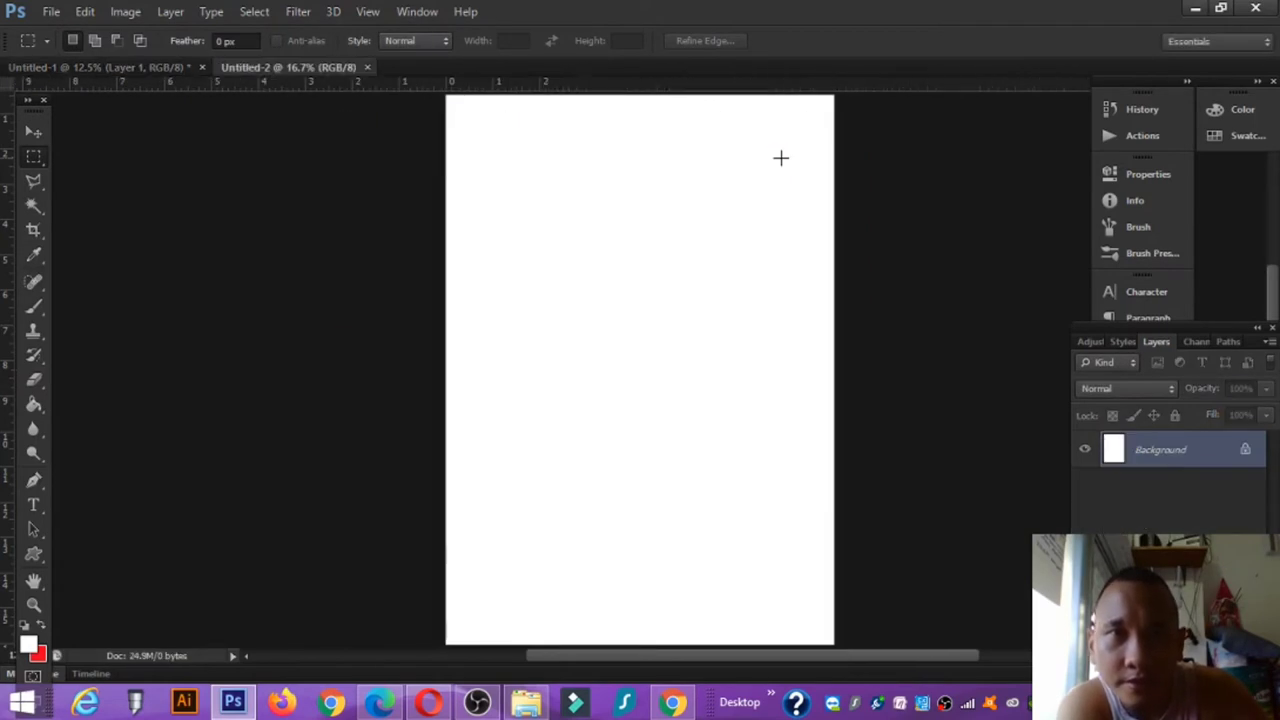
- Return to the Untitled-1 document, hide the upper-half layer and make the merged artwork layer active
{"action": "left_click", "coordinate": [149, 70]}
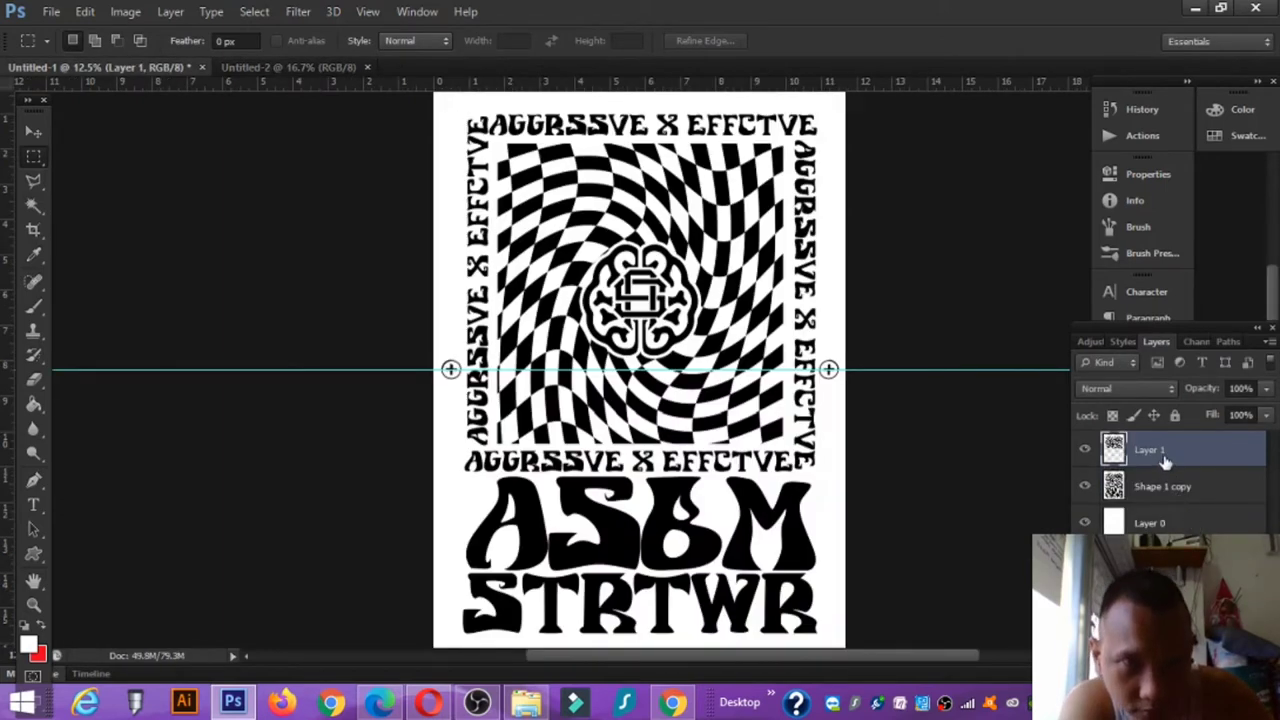
{"action": "left_click", "coordinate": [1086, 452]}
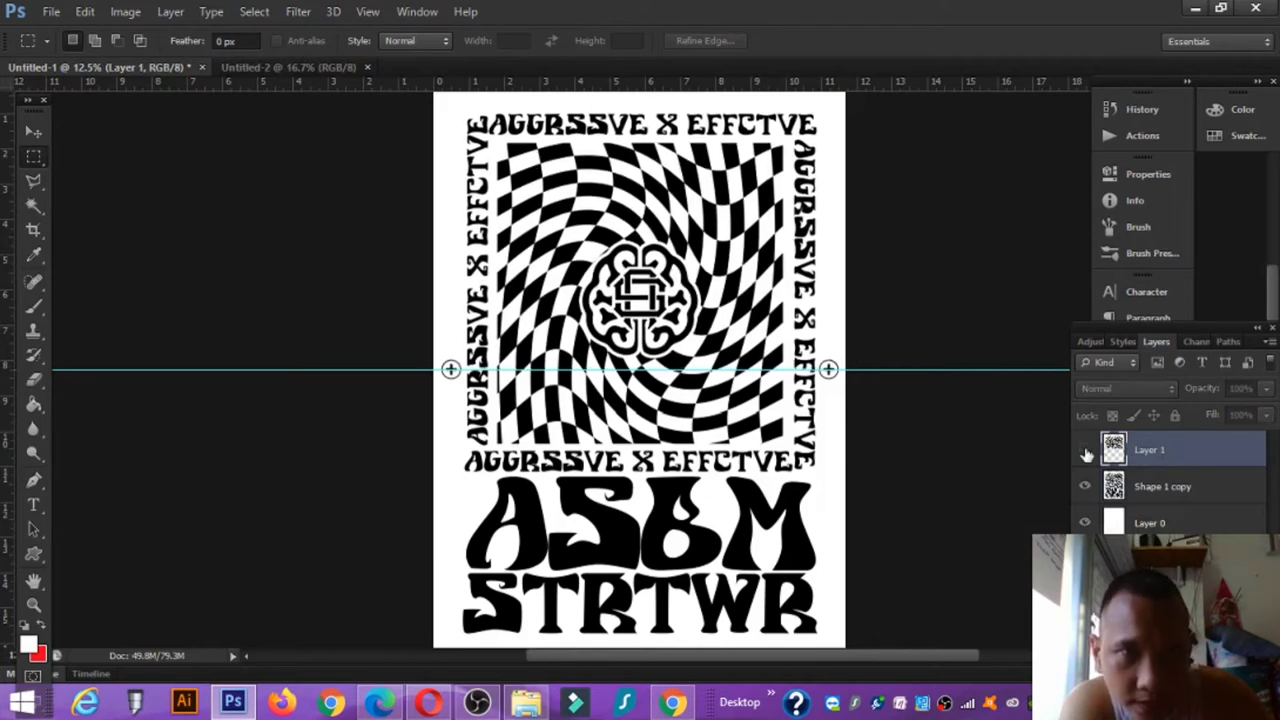
{"action": "left_click", "coordinate": [1160, 487]}
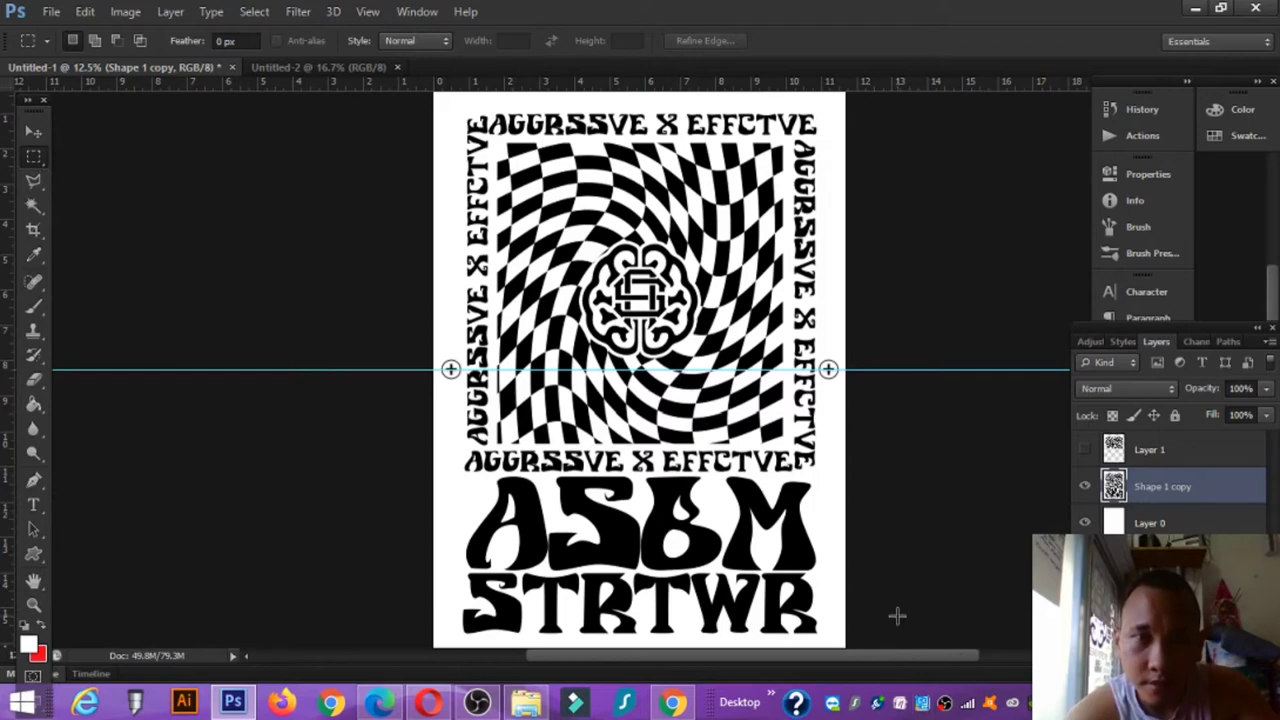
- Copy the merged artwork's area below the guide to a new layer, and hide the merged artwork layer
{"action": "left_click_drag", "start_coordinate": [888, 647], "coordinate": [397, 366]}
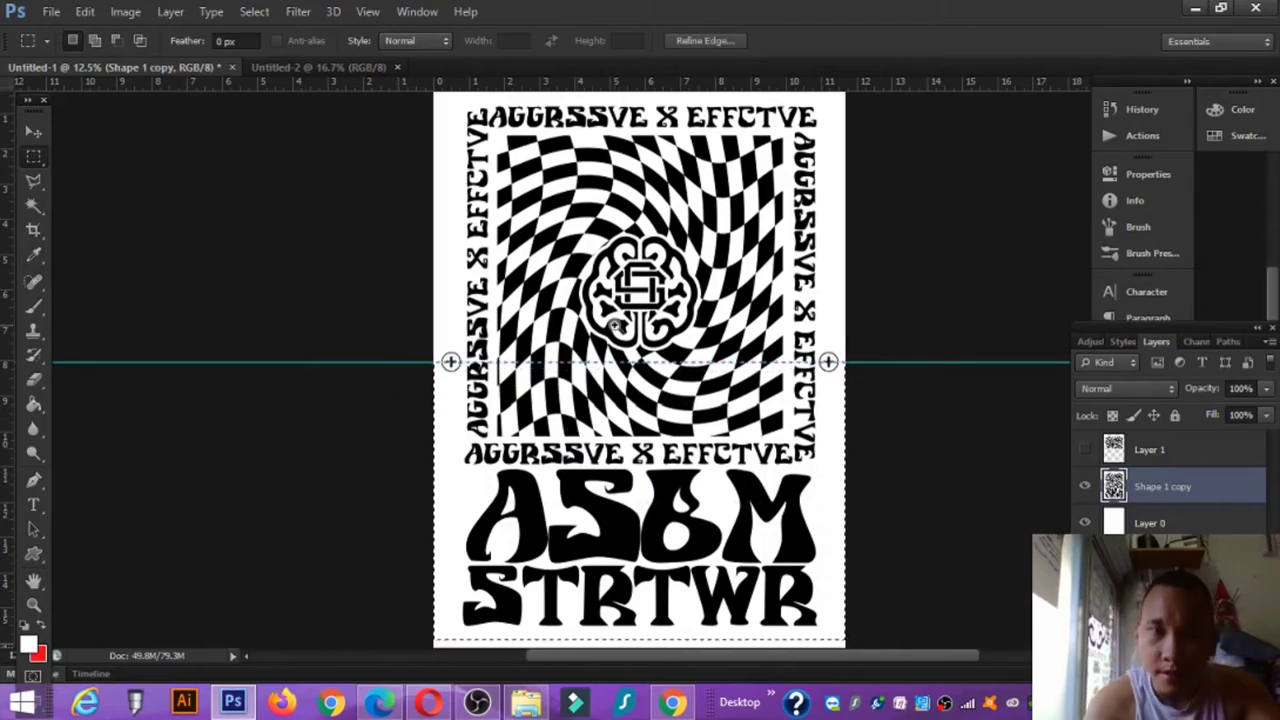
{"action": "scroll", "coordinate": [622, 350], "scroll_direction": "up", "scroll_amount": 2}
{"action": "scroll", "coordinate": [622, 350], "scroll_direction": "up", "scroll_amount": 1}
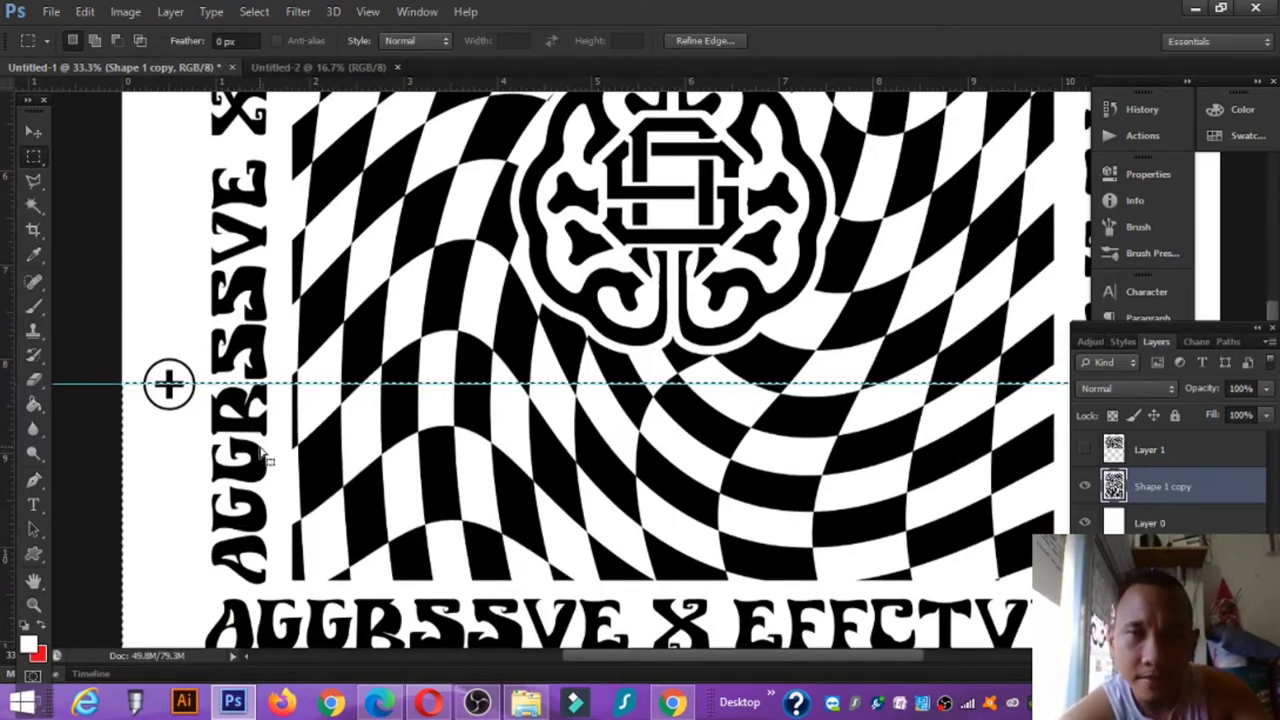
{"action": "scroll", "coordinate": [266, 460], "scroll_direction": "down", "scroll_amount": 1}
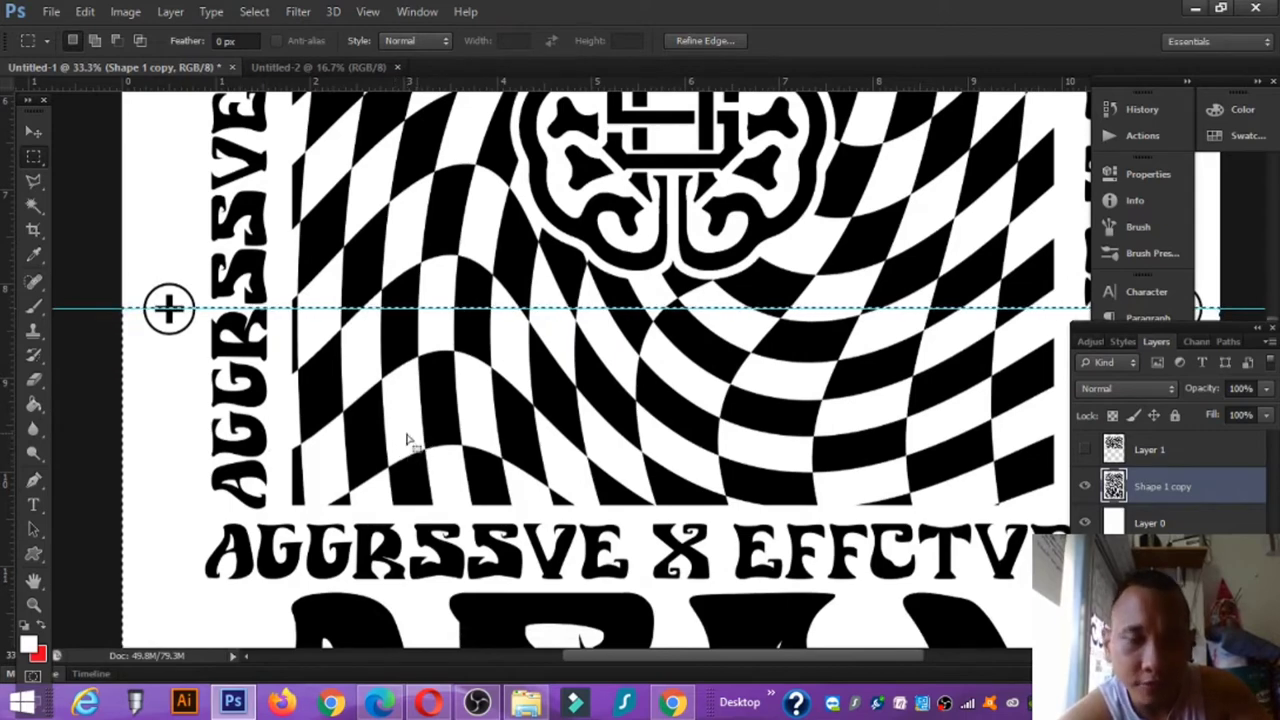
{"action": "scroll", "coordinate": [250, 431], "scroll_direction": "down", "scroll_amount": 1}
{"action": "scroll", "coordinate": [250, 431], "scroll_direction": "down", "scroll_amount": 2}
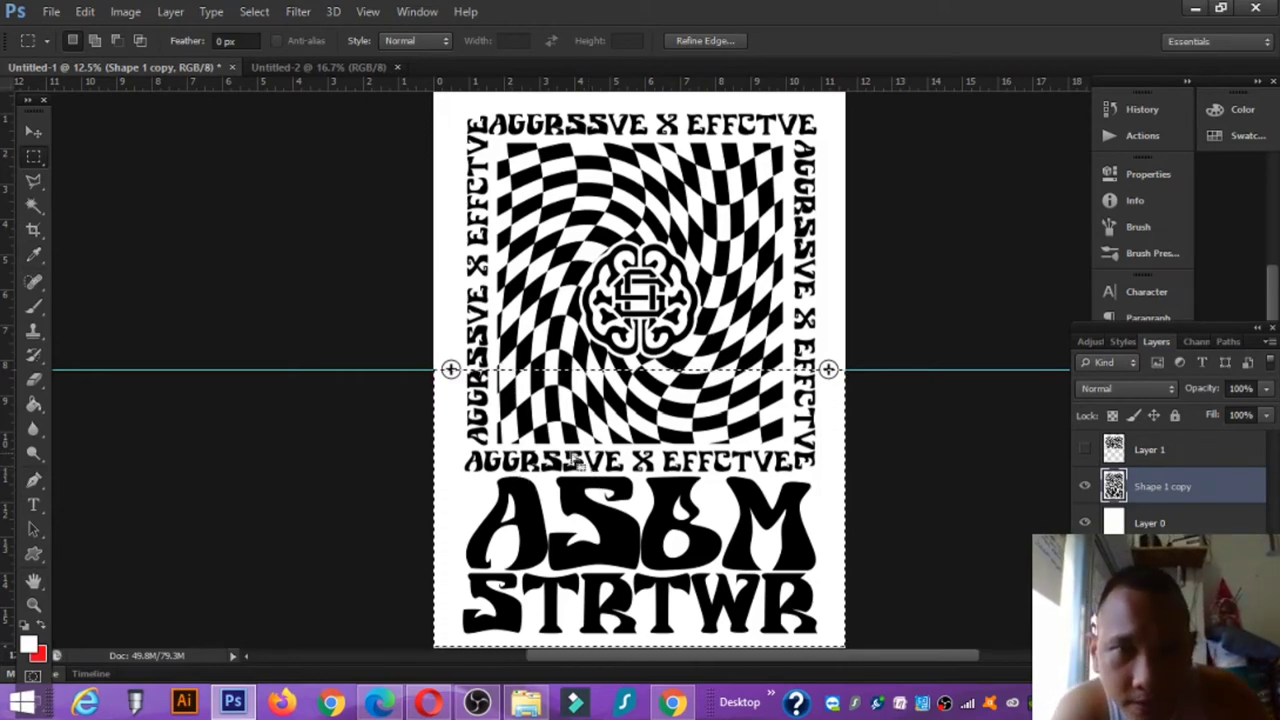
{"action": "right_click", "coordinate": [691, 467]}
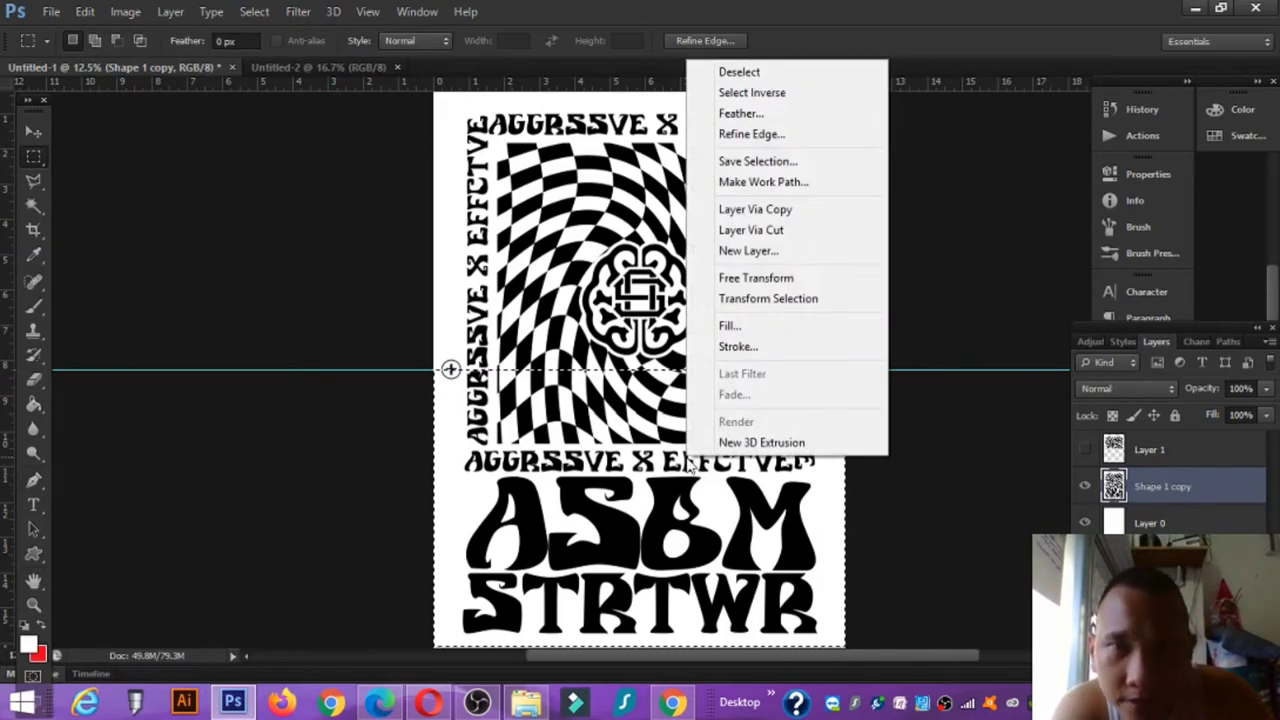
{"action": "left_click", "coordinate": [790, 209]}
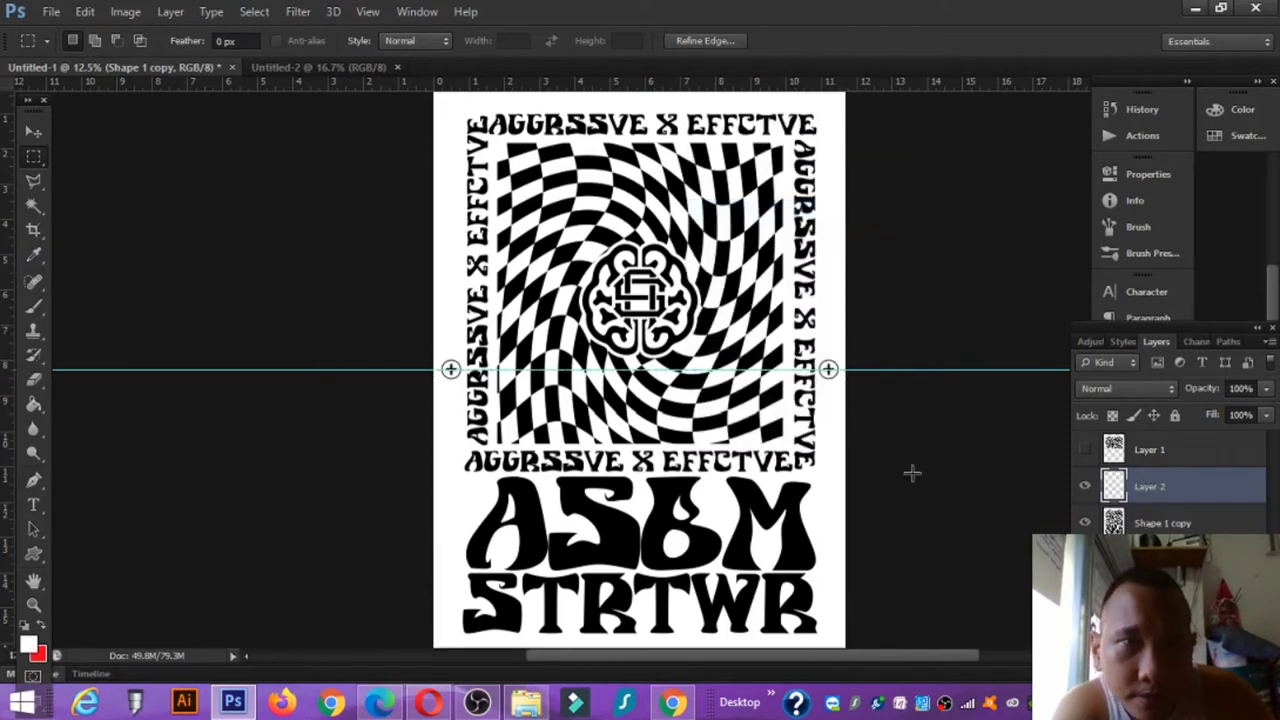
{"action": "left_click", "coordinate": [1086, 523]}
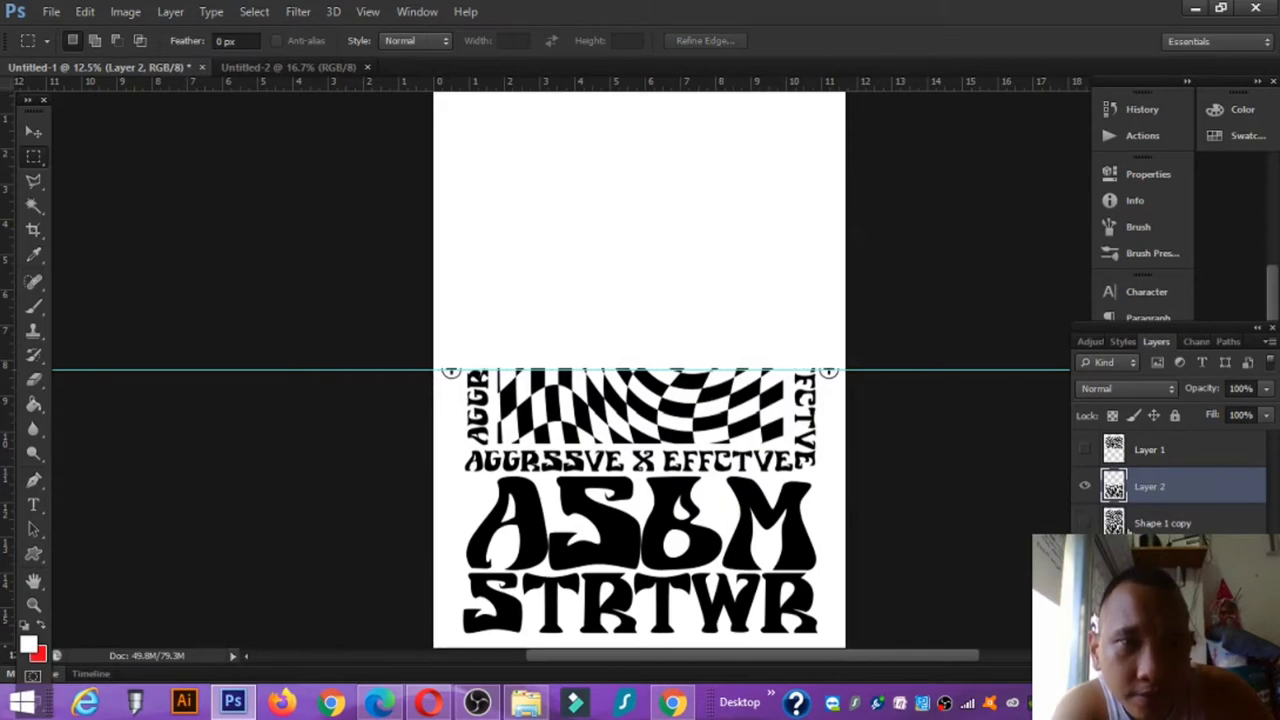
- Toggle the upper-half and lower-half layers to compare them, leaving only the upper half shown
{"action": "left_click", "coordinate": [1085, 451]}
{"action": "left_click", "coordinate": [1086, 487]}
{"action": "left_click", "coordinate": [1086, 485]}
{"action": "left_click", "coordinate": [1086, 452]}
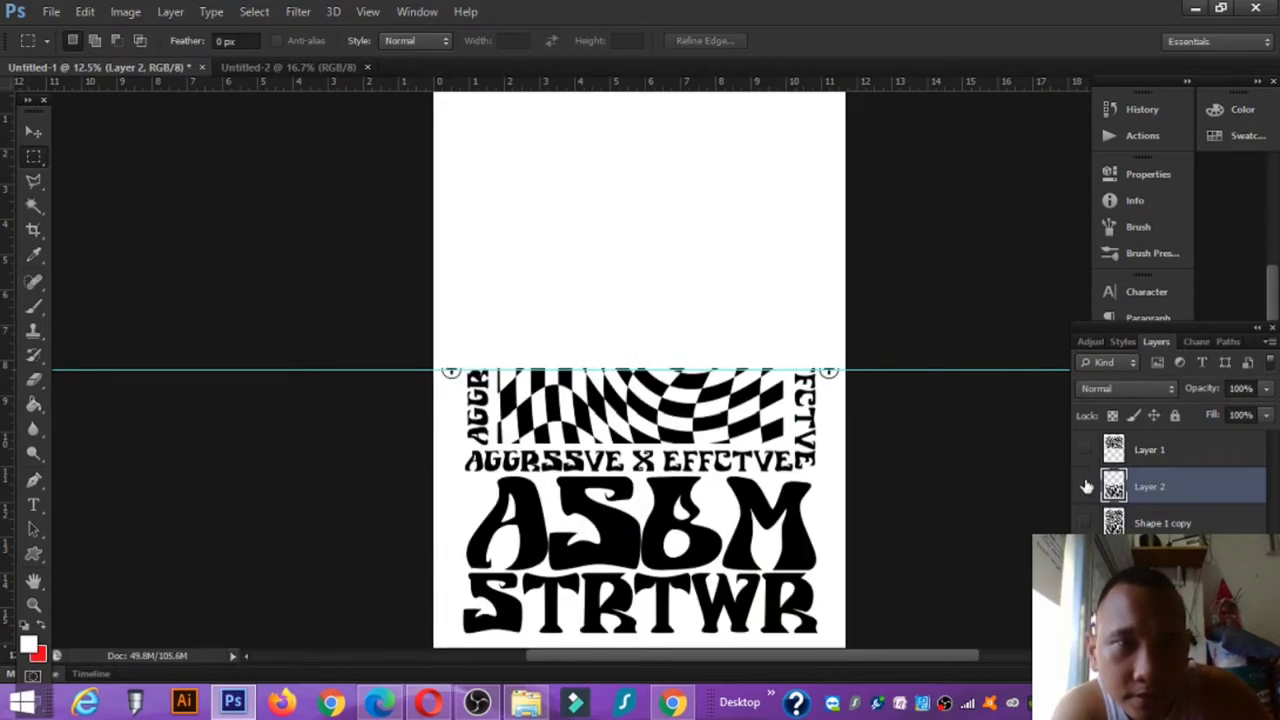
{"action": "left_click", "coordinate": [1086, 486]}
{"action": "left_click", "coordinate": [1085, 450]}
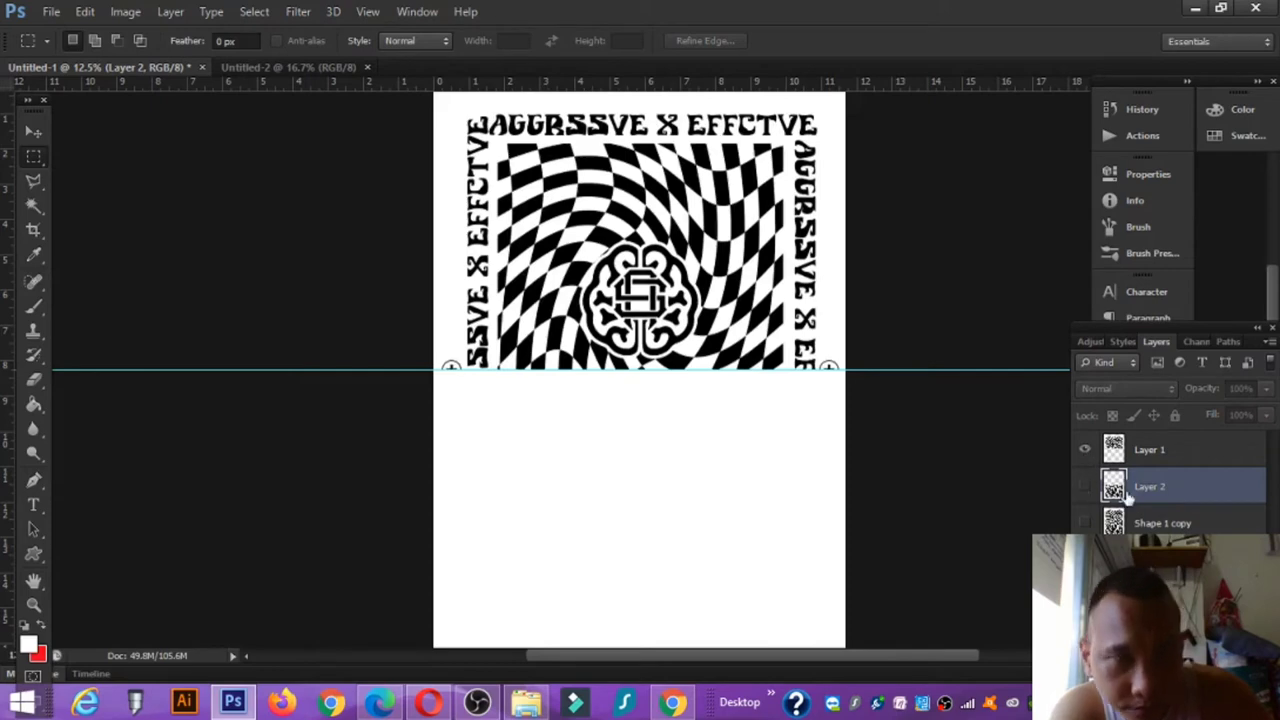
- Copy the upper-half layer into the A4 document Untitled-2
{"action": "left_click", "coordinate": [1160, 456]}
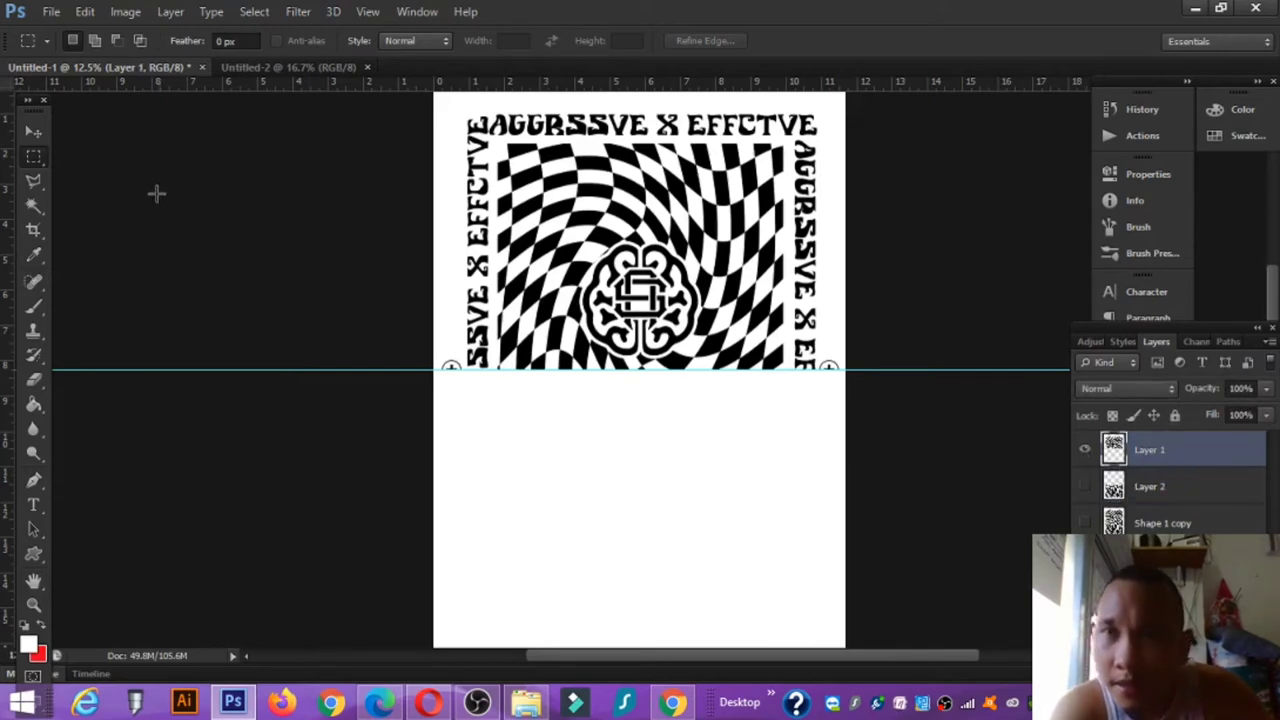
{"action": "left_click", "coordinate": [31, 133]}
{"action": "left_click_drag", "start_coordinate": [712, 328], "coordinate": [646, 366]}
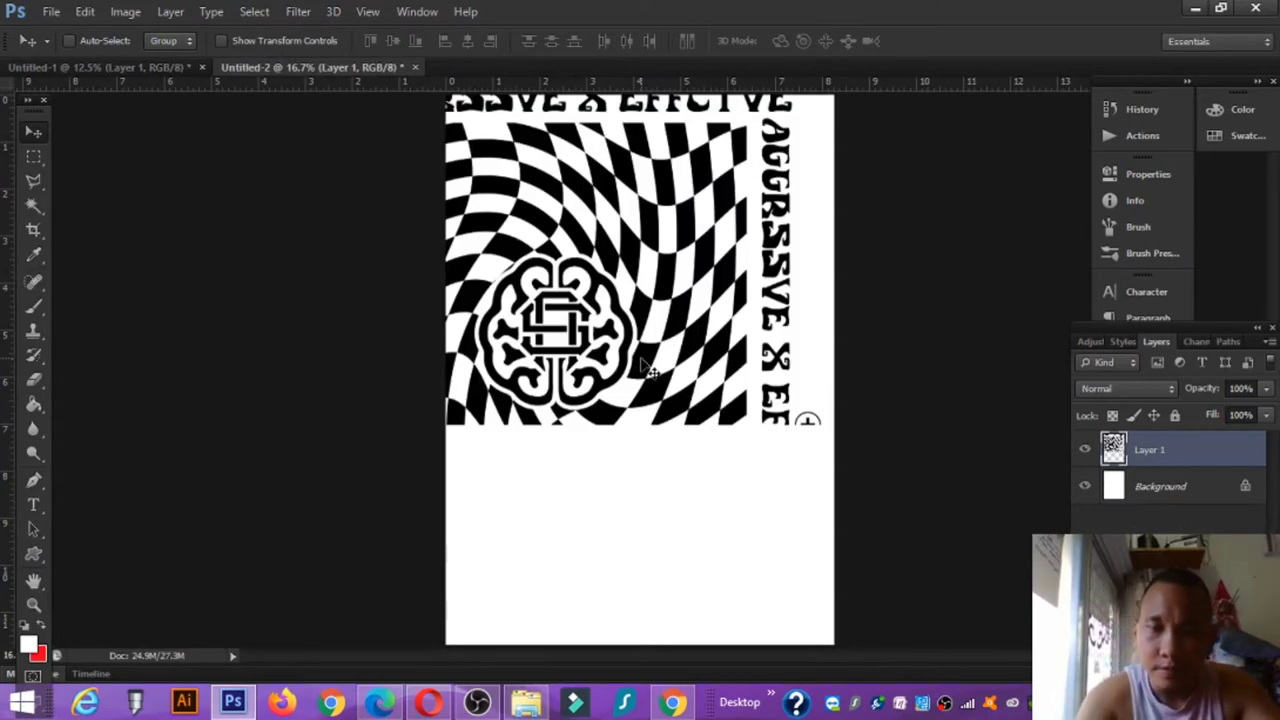
- Rotate the copied upper half 90° counterclockwise on the A4 page
{"action": "key", "text": "ctrl+t"}
{"action": "right_click", "coordinate": [628, 296]}
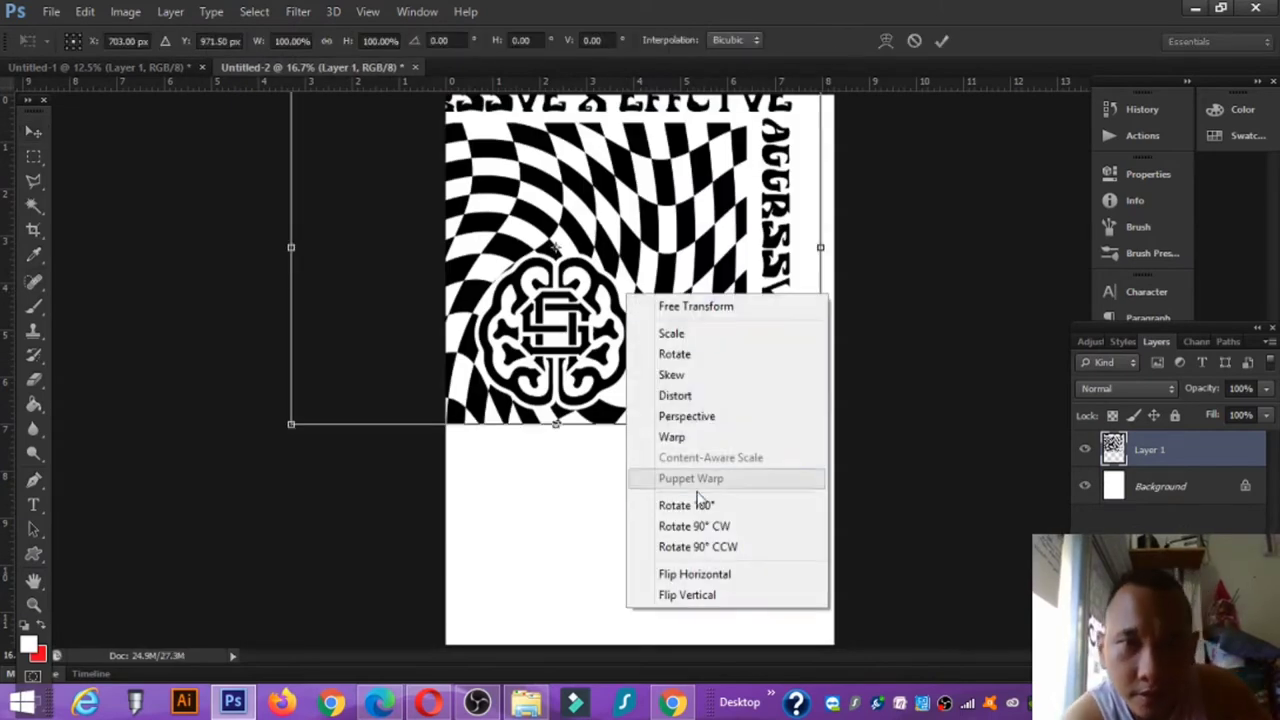
{"action": "left_click", "coordinate": [700, 550]}
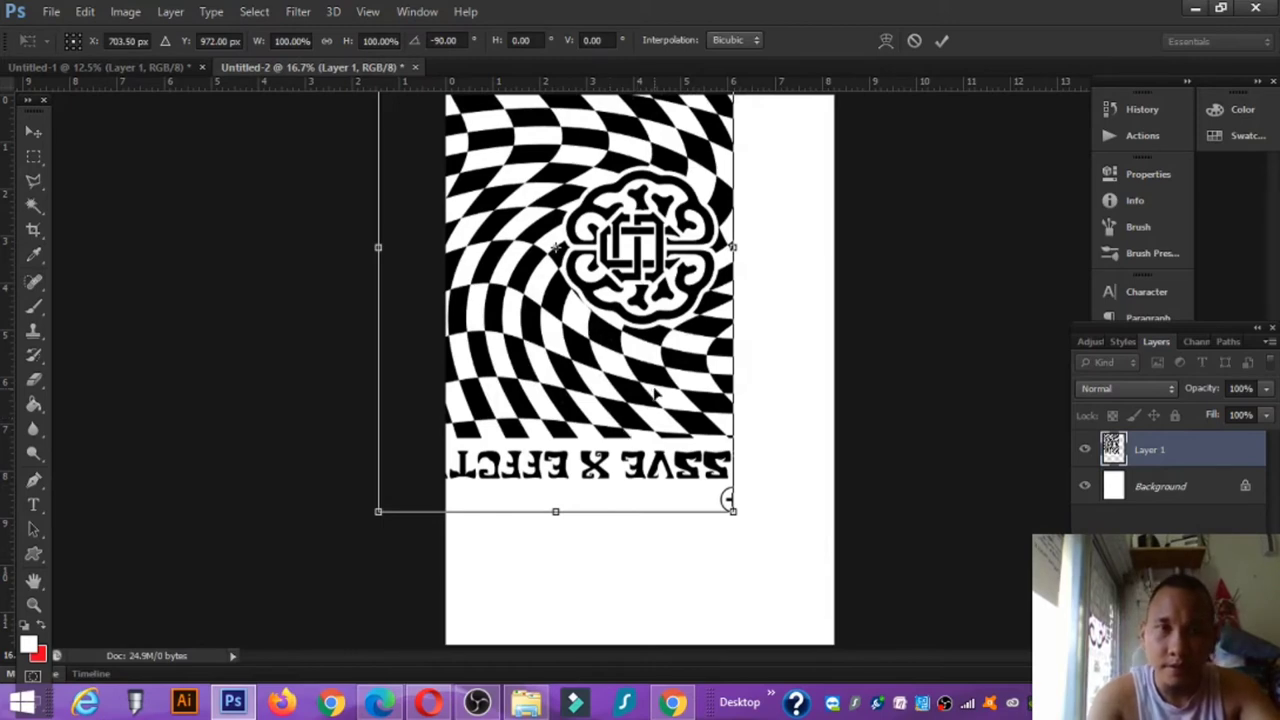
{"action": "double_click", "coordinate": [414, 264]}
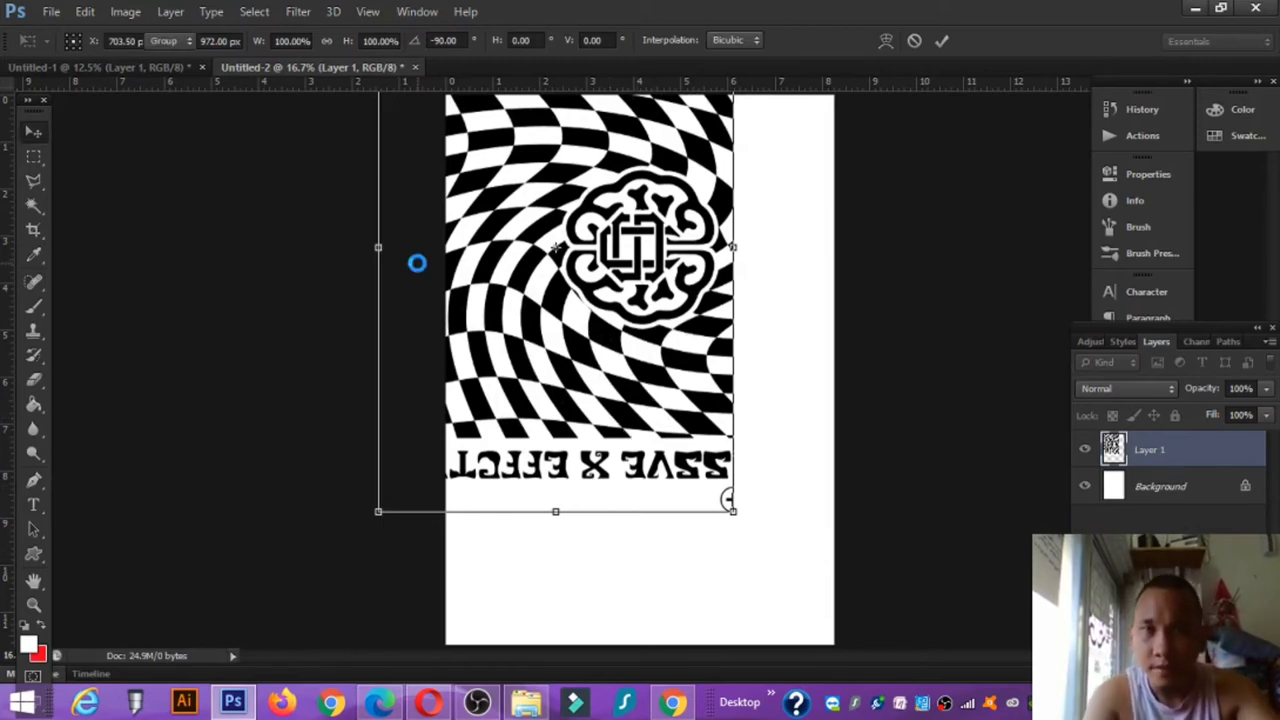
- Centre the upper-half layer horizontally and vertically on the A4 canvas, and clear the selection
{"action": "key", "text": "ctrl+a"}
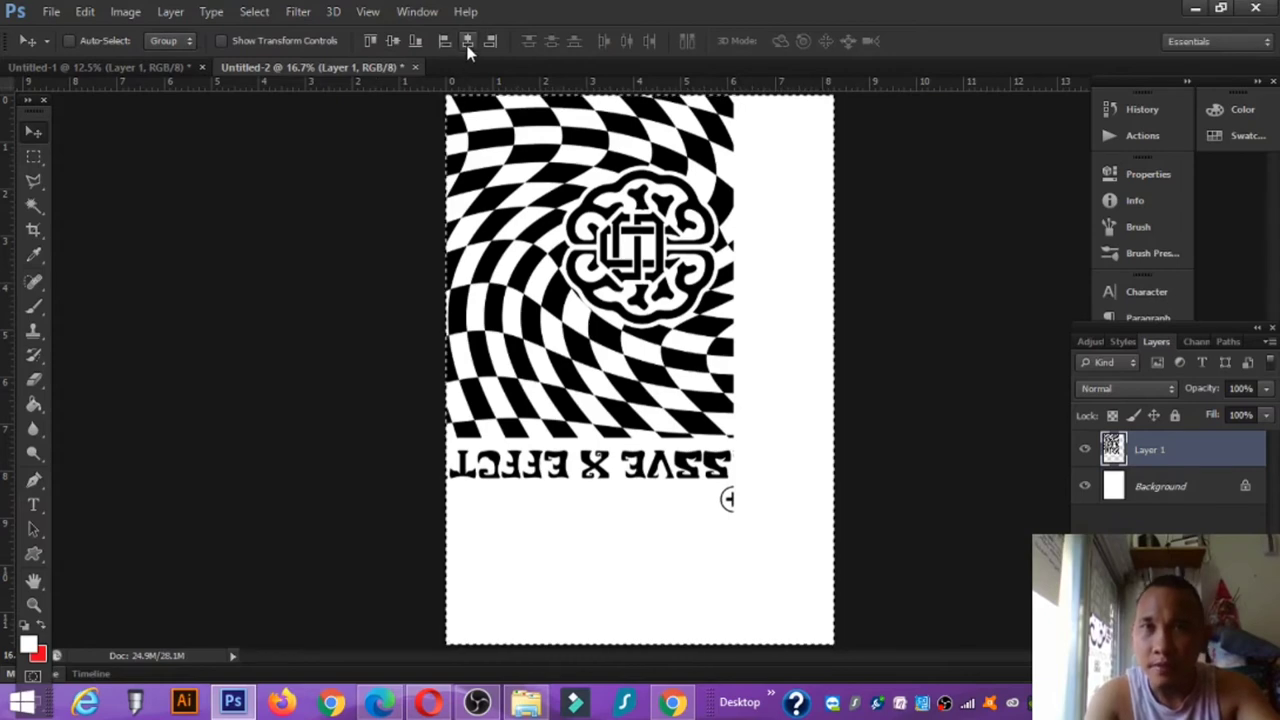
{"action": "left_click", "coordinate": [467, 40]}
{"action": "left_click", "coordinate": [392, 42]}
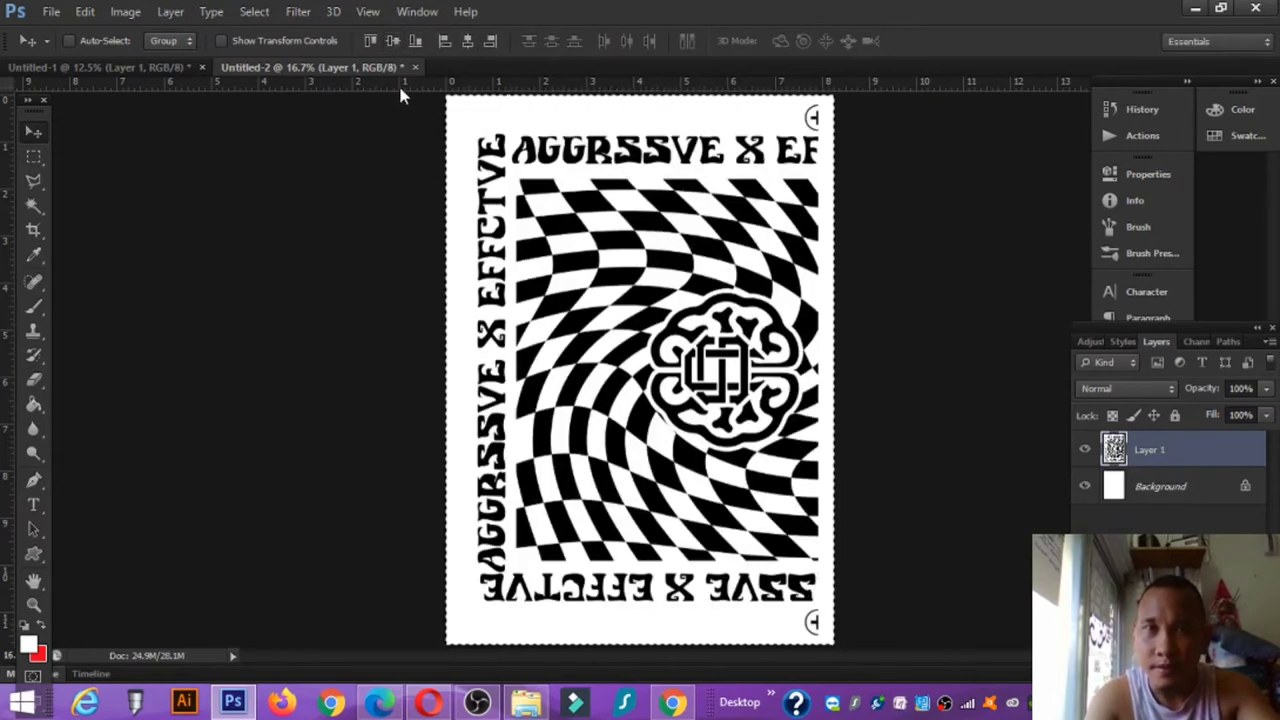
{"action": "key", "text": "ctrl+d"}
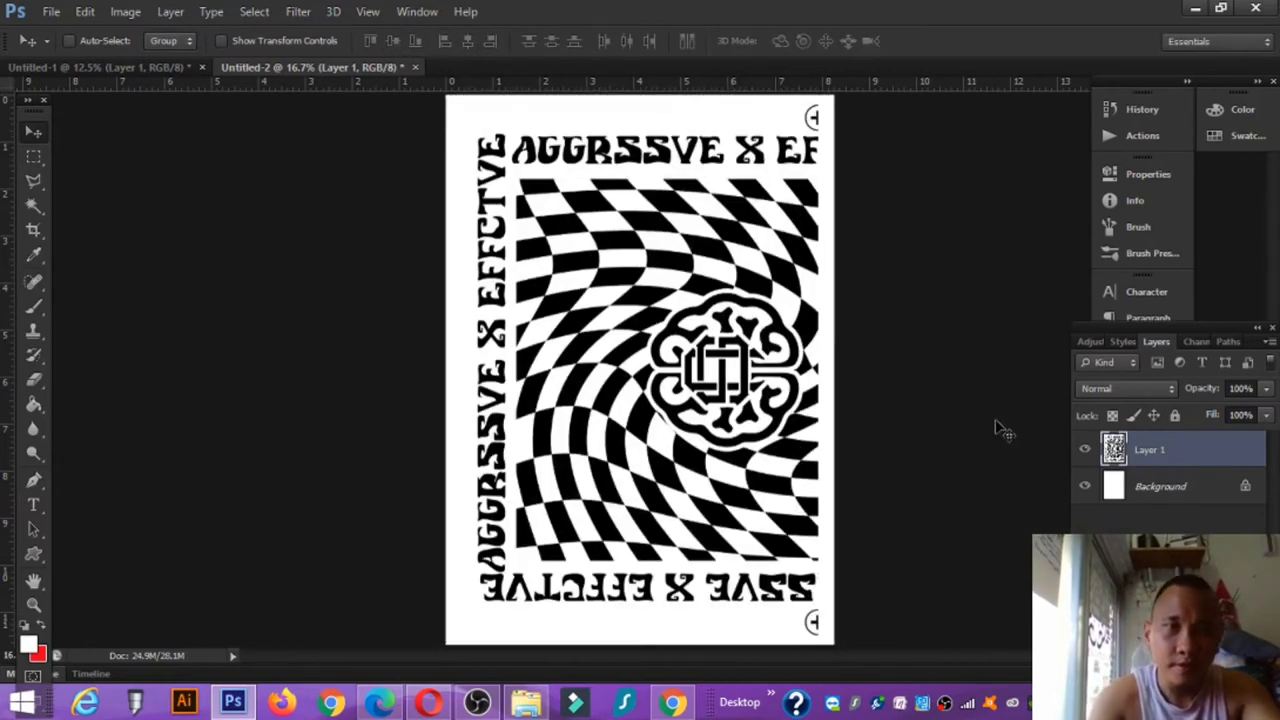
- In Untitled-1, hide the upper half, show the lower half, and copy the lower-half layer into Untitled-2
{"action": "left_click", "coordinate": [129, 72]}
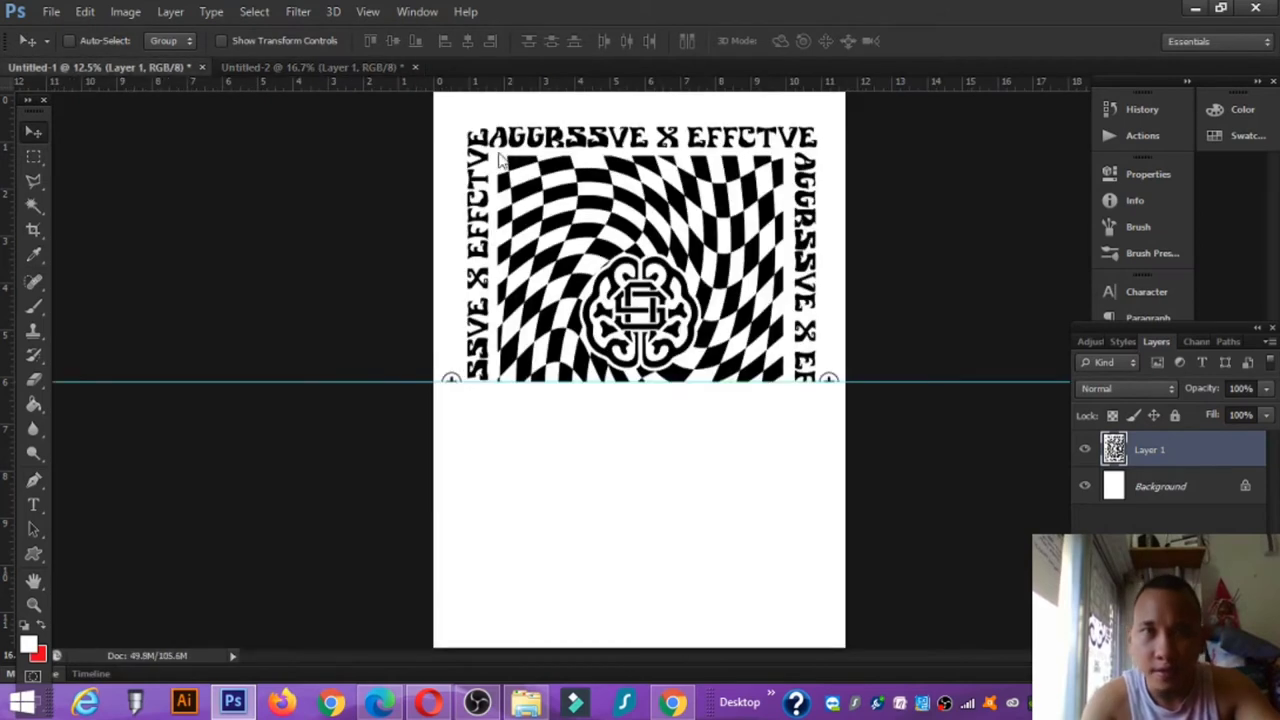
{"action": "left_click", "coordinate": [1086, 450]}
{"action": "left_click", "coordinate": [1085, 486]}
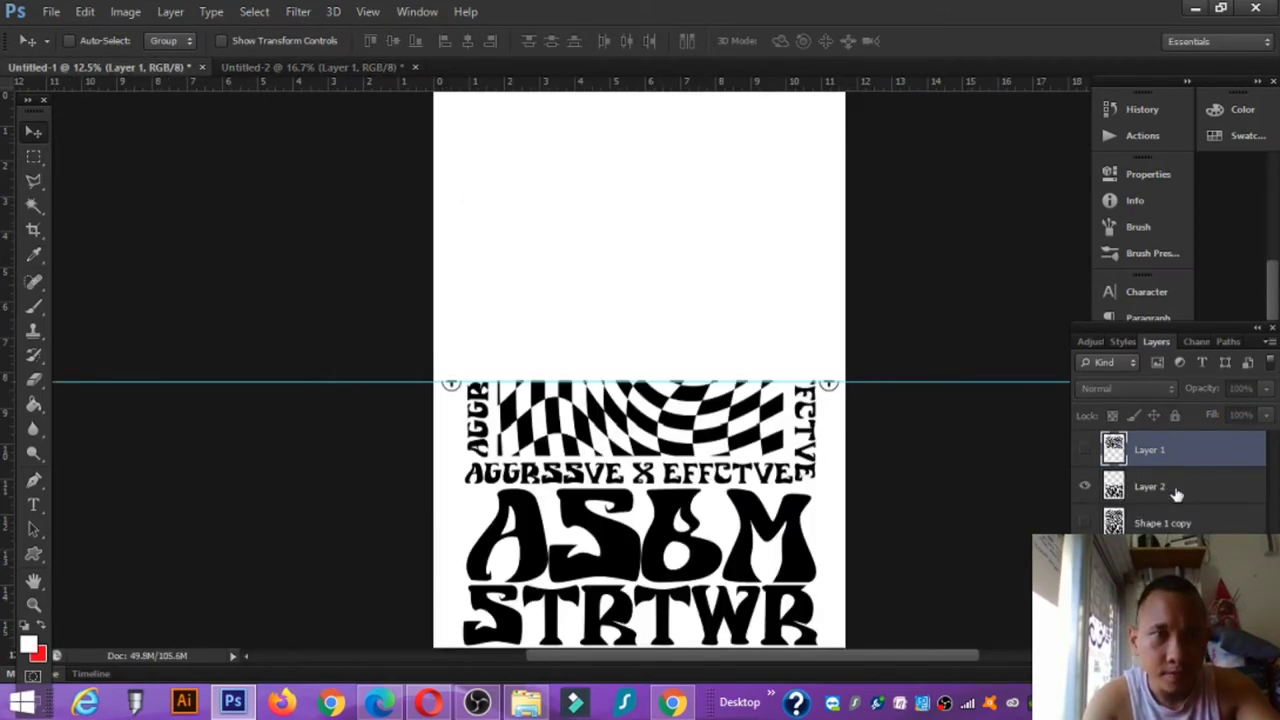
{"action": "left_click", "coordinate": [1160, 487]}
{"action": "left_click_drag", "start_coordinate": [731, 457], "coordinate": [650, 345]}
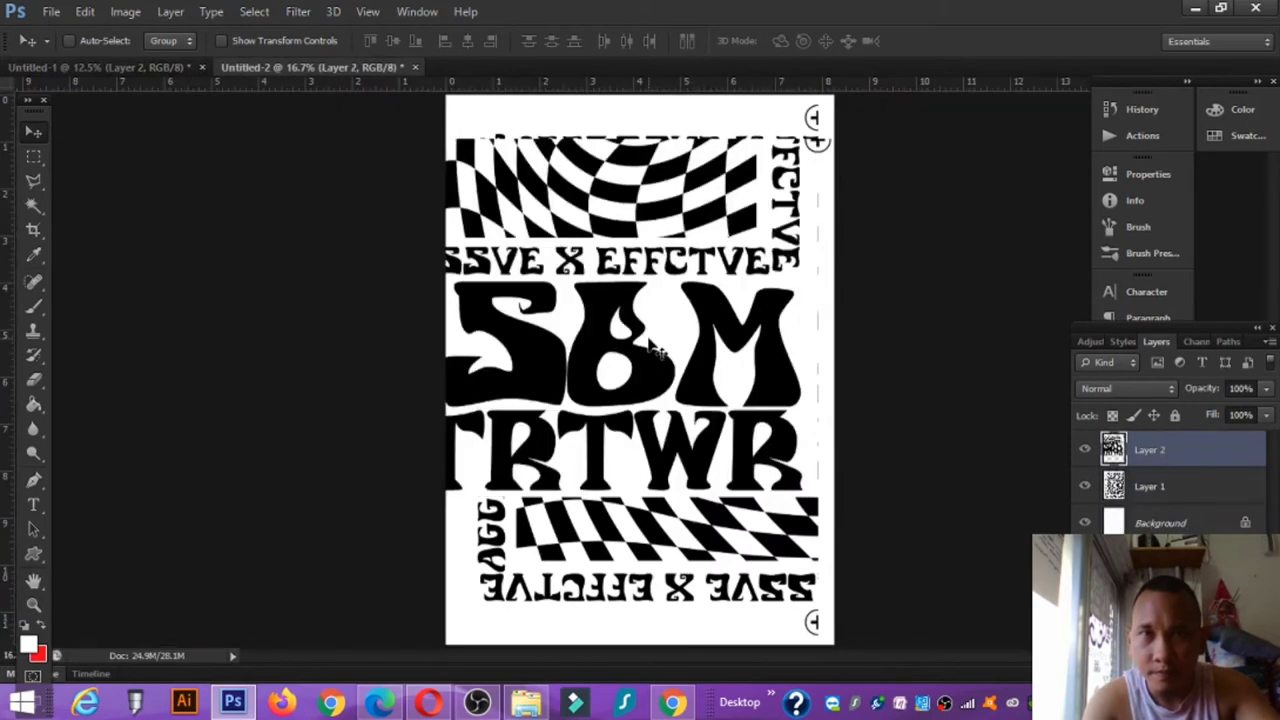
- Rotate the copied lower half to -90° and apply the transformation
{"action": "key", "text": "ctrl+t"}
{"action": "right_click", "coordinate": [664, 363]}
{"action": "left_click", "coordinate": [730, 594]}
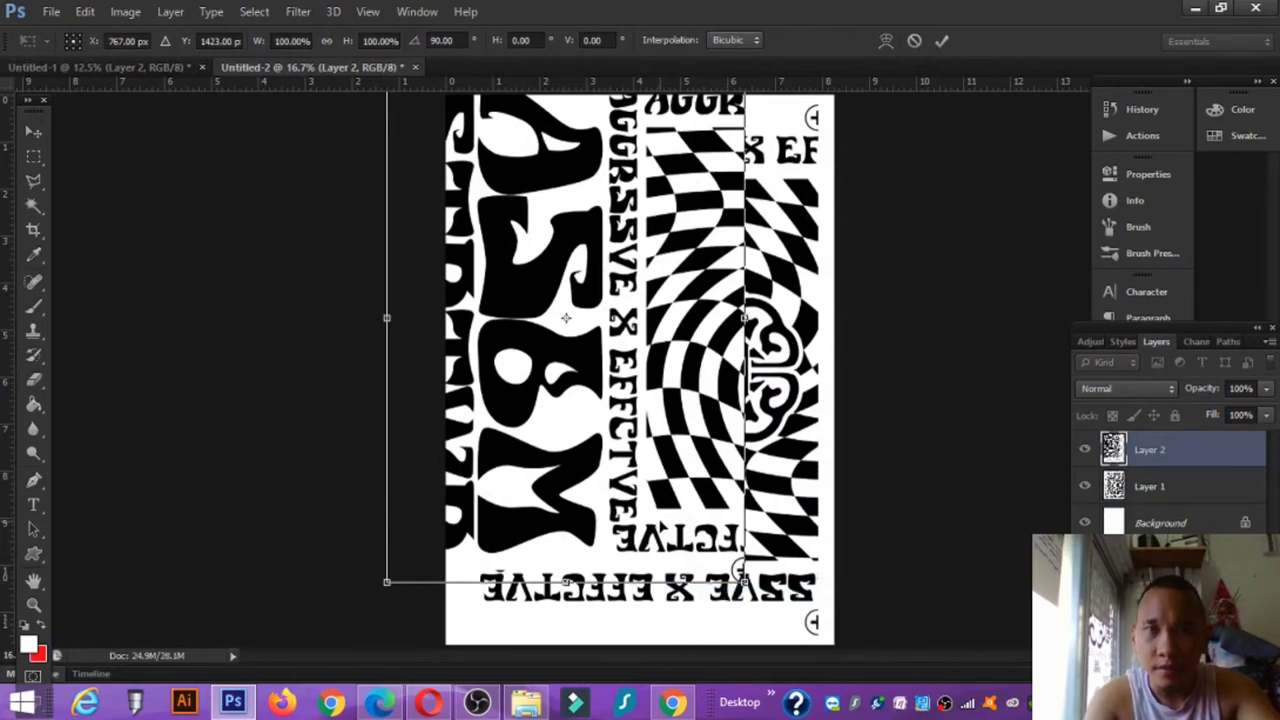
{"action": "right_click", "coordinate": [690, 412]}
{"action": "left_click", "coordinate": [692, 413]}
{"action": "key", "text": "ctrl+minus"}
{"action": "left_click_drag", "start_coordinate": [855, 140], "coordinate": [484, 434]}
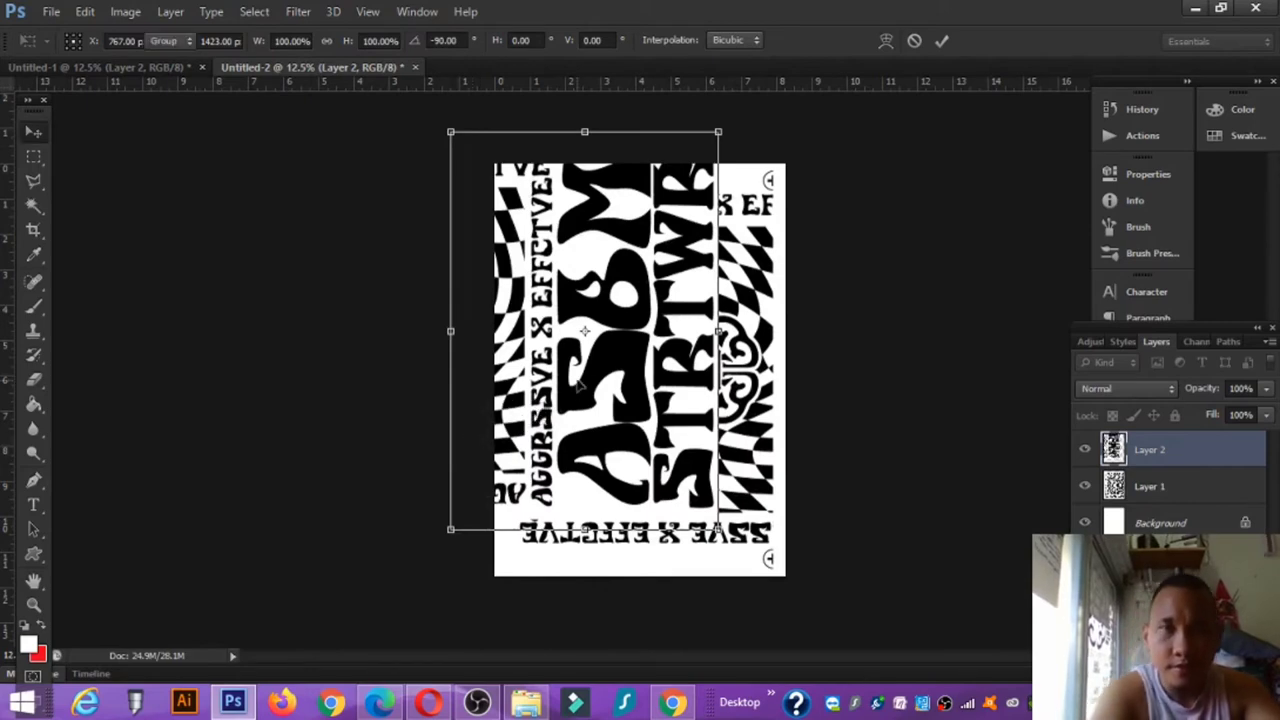
{"action": "key", "text": "Return"}
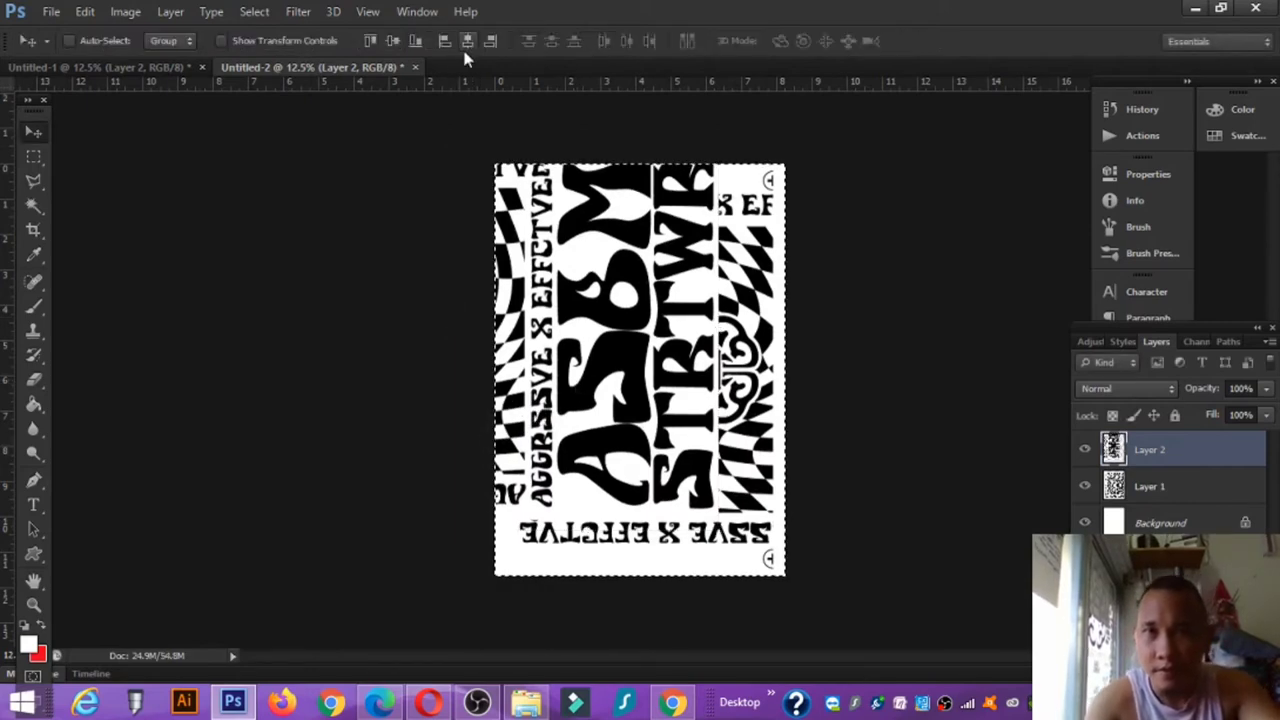
- Centre the lower-half layer on the A4 canvas in both directions and clear the selection
{"action": "left_click", "coordinate": [371, 41]}
{"action": "left_click", "coordinate": [393, 41]}
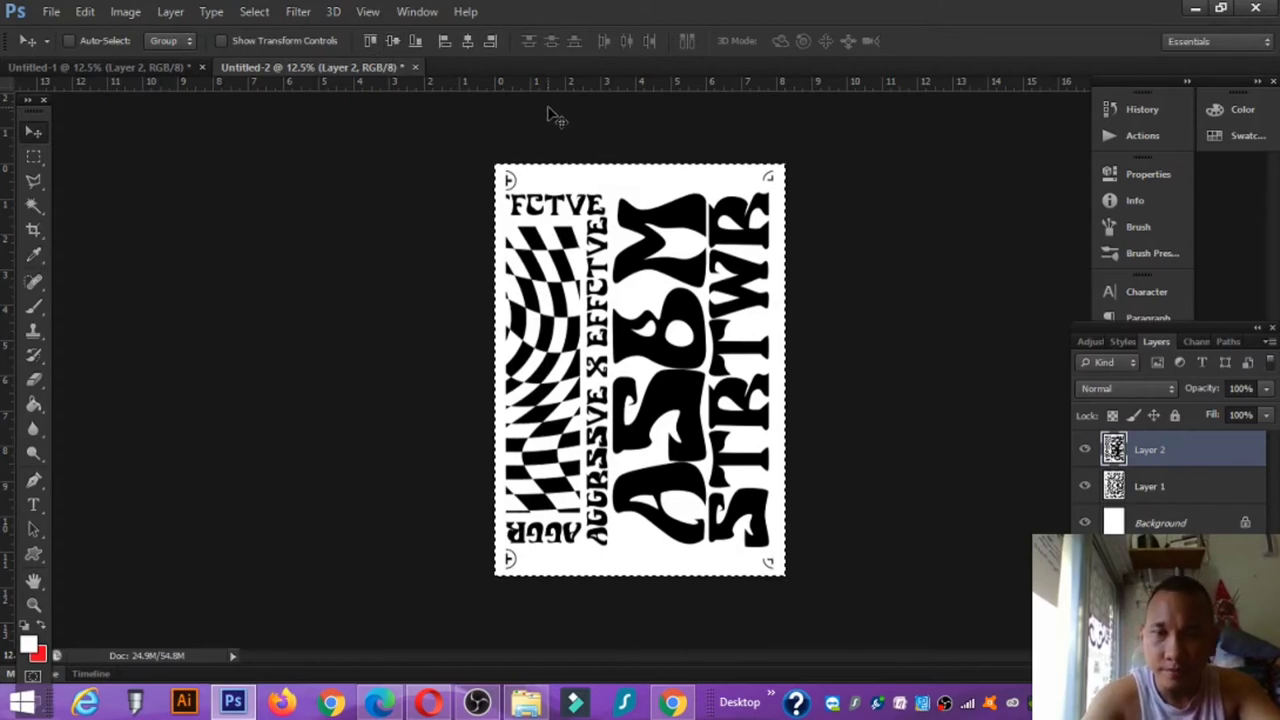
{"action": "key", "text": "ctrl+d"}
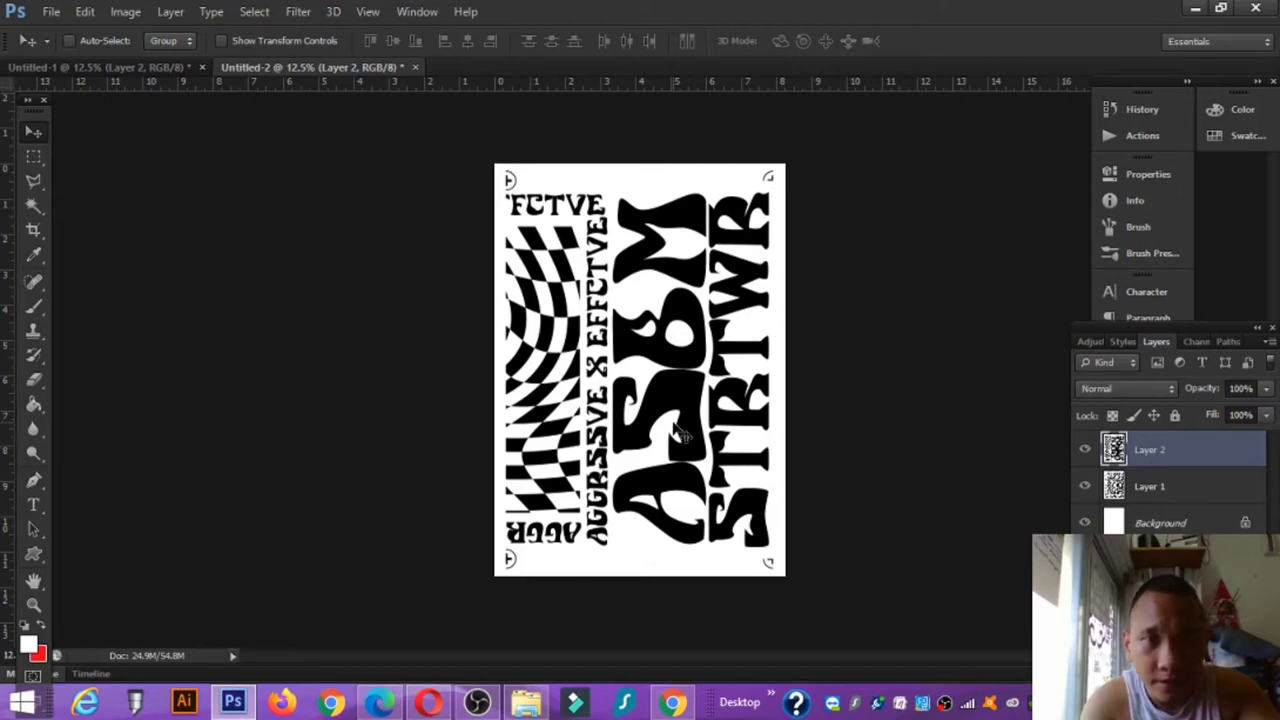
- Shift the lower-half layer right in large nudges until its registration marks sit near those of the upper half
{"action": "key", "text": "shift+Right"}
{"action": "key", "text": "shift+Right"}
{"action": "key", "text": "shift+Right"}
{"action": "key", "text": "shift+Right"}
{"action": "key", "text": "shift+Right"}
{"action": "key", "text": "shift+Right"}
{"action": "key", "text": "shift+Right"}
{"action": "key", "text": "shift+Right"}
{"action": "key", "text": "shift+Right"}
{"action": "key", "text": "shift+Right"}
{"action": "key", "text": "shift+Right"}
{"action": "key", "text": "shift+Right"}
{"action": "key", "text": "shift+Right"}
{"action": "key", "text": "shift+Right"}
{"action": "key", "text": "shift+Right"}
{"action": "key", "text": "shift+Right"}
{"action": "key", "text": "shift+Right"}
{"action": "key", "text": "shift+Right"}
{"action": "key", "text": "shift+Right"}
{"action": "key", "text": "shift+Right"}
{"action": "key", "text": "shift+Right"}
{"action": "key", "text": "shift+Right"}
{"action": "key", "text": "shift+Right"}
{"action": "key", "text": "shift+Right"}
{"action": "key", "text": "shift+Right"}
{"action": "key", "text": "shift+Right"}
{"action": "key", "text": "shift+Right"}
{"action": "key", "text": "shift+Right"}
{"action": "key", "text": "shift+Right"}
{"action": "key", "text": "shift+Right"}
{"action": "key", "text": "shift+Right"}
{"action": "key", "text": "shift+Right"}
{"action": "key", "text": "shift+Right"}
{"action": "key", "text": "shift+Right"}
{"action": "key", "text": "shift+Right"}
{"action": "key", "text": "shift+Right"}
{"action": "key", "text": "shift+Right"}
{"action": "key", "text": "shift+Right"}
{"action": "key", "text": "shift+Right"}
{"action": "key", "text": "shift+Right"}
{"action": "key", "text": "shift+Right"}
{"action": "key", "text": "shift+Right"}
{"action": "key", "text": "shift+Right"}
{"action": "key", "text": "shift+Right"}
{"action": "key", "text": "shift+Right"}
{"action": "key", "text": "shift+Right"}
{"action": "key", "text": "shift+Right"}
{"action": "key", "text": "shift+Right"}
{"action": "key", "text": "shift+Right"}
{"action": "key", "text": "shift+Right"}
{"action": "key", "text": "shift+Right"}
{"action": "key", "text": "shift+Right"}
{"action": "key", "text": "shift+Right"}
{"action": "key", "text": "shift+Right"}
{"action": "key", "text": "shift+Right"}
{"action": "key", "text": "shift+Right"}
{"action": "key", "text": "shift+Right"}
{"action": "key", "text": "shift+Right"}
{"action": "key", "text": "shift+Right"}
{"action": "key", "text": "shift+Right"}
{"action": "key", "text": "shift+Right"}
{"action": "key", "text": "shift+Right"}
{"action": "key", "text": "shift+Right"}
{"action": "key", "text": "shift+Right"}
{"action": "key", "text": "shift+Right"}
{"action": "key", "text": "shift+Right"}
{"action": "key", "text": "shift+Right"}
{"action": "key", "text": "shift+Right"}
{"action": "key", "text": "shift+Right"}
{"action": "key", "text": "shift+Right"}
{"action": "key", "text": "shift+Right"}
{"action": "key", "text": "shift+Right"}
{"action": "key", "text": "shift+Right"}
{"action": "key", "text": "shift+Right"}
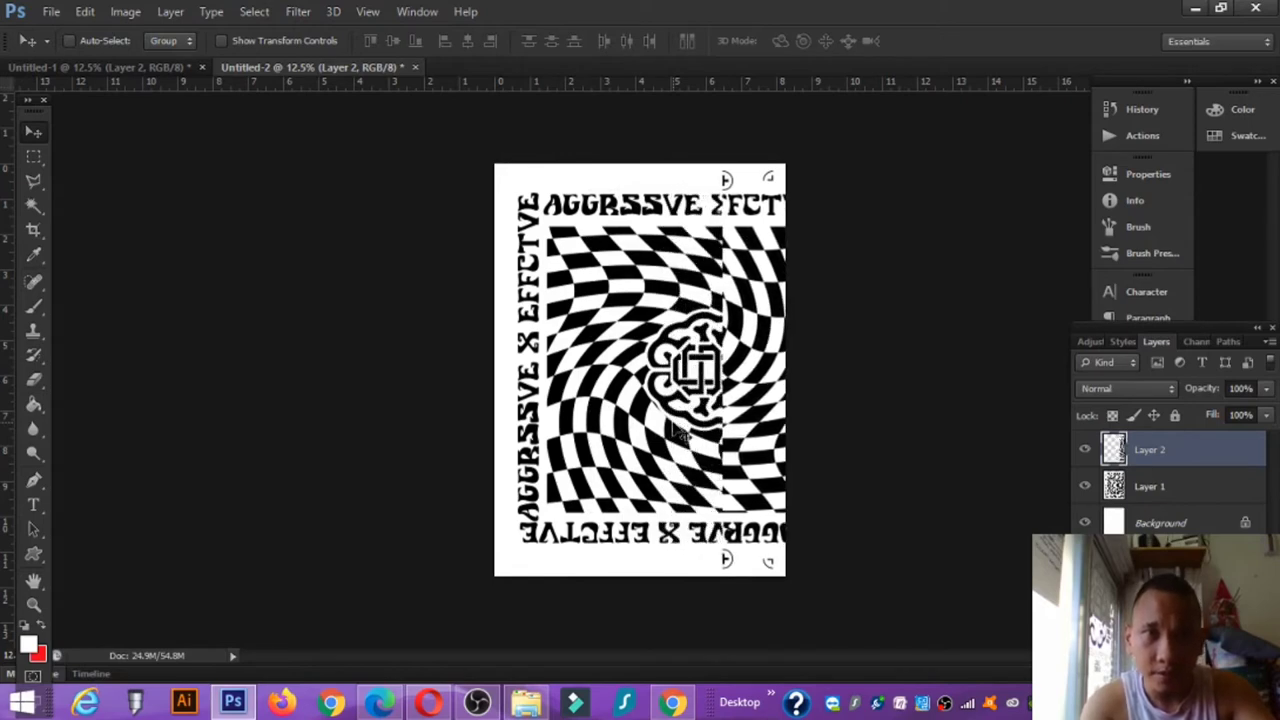
{"action": "key", "text": "shift+Right"}
{"action": "key", "text": "shift+Right"}
{"action": "key", "text": "shift+Right"}
{"action": "key", "text": "shift+Right"}
{"action": "key", "text": "shift+Right"}
- Shift the upper-half layer left in large nudges until its registration marks nearly meet those of the lower half
{"action": "left_click", "coordinate": [1150, 485]}
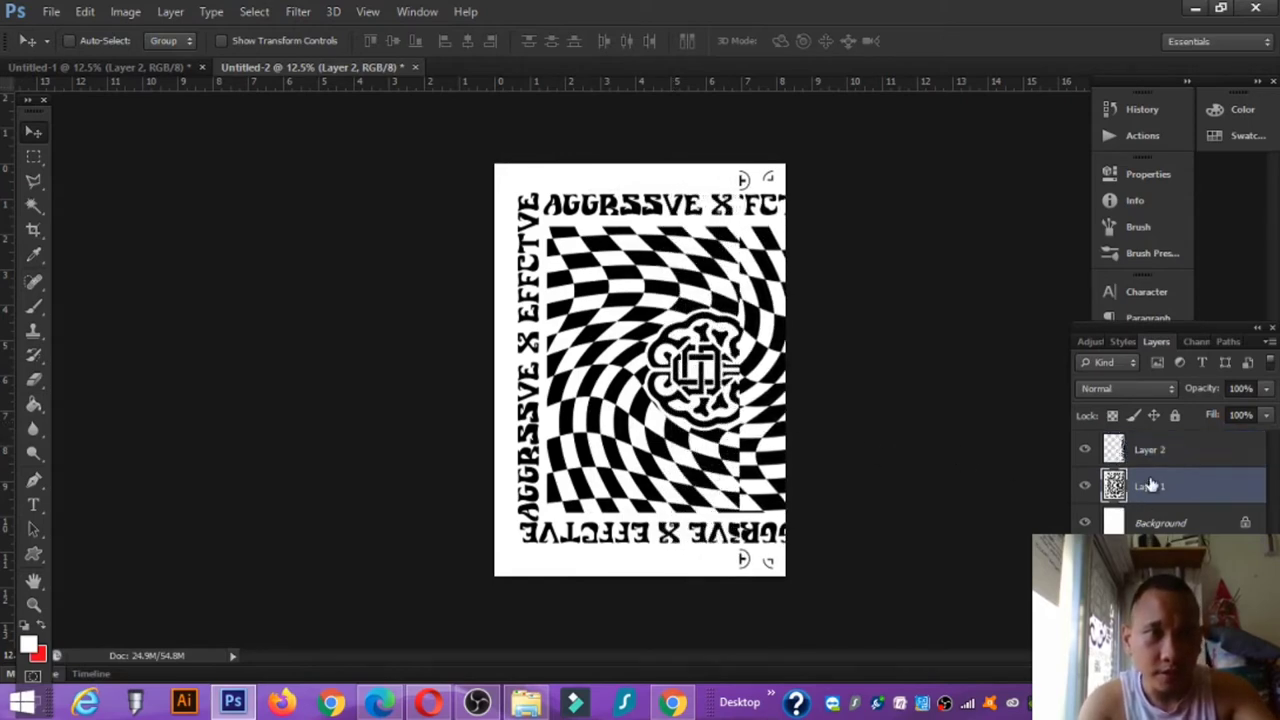
{"action": "key", "text": "shift+Left"}
{"action": "key", "text": "shift+Left"}
{"action": "key", "text": "shift+Left"}
{"action": "key", "text": "shift+Left"}
{"action": "key", "text": "shift+Left"}
{"action": "key", "text": "shift+Left"}
{"action": "key", "text": "shift+Left"}
{"action": "key", "text": "shift+Left"}
{"action": "key", "text": "shift+Left"}
{"action": "key", "text": "shift+Left"}
{"action": "key", "text": "shift+Left"}
{"action": "key", "text": "shift+Left"}
{"action": "key", "text": "shift+Left"}
{"action": "key", "text": "shift+Left"}
{"action": "key", "text": "shift+Left"}
{"action": "key", "text": "shift+Left"}
{"action": "key", "text": "shift+Left"}
{"action": "key", "text": "shift+Left"}
{"action": "key", "text": "shift+Left"}
{"action": "key", "text": "shift+Left"}
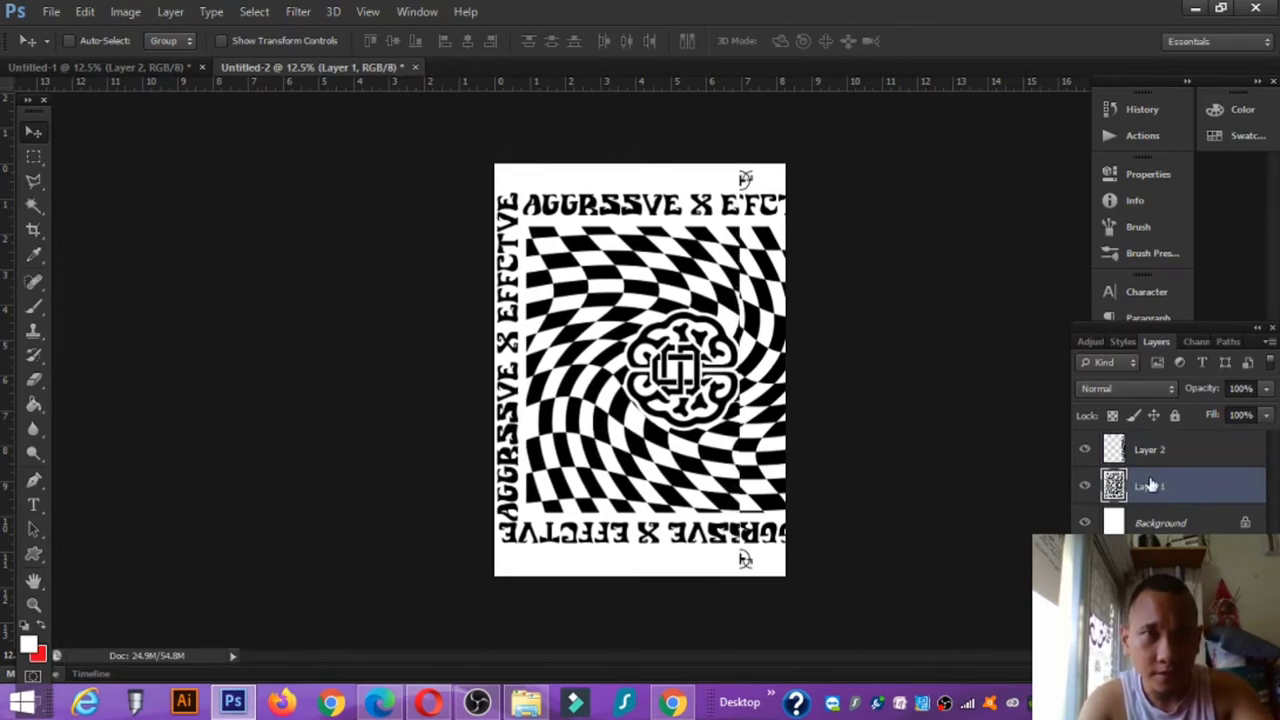
{"action": "key", "text": "shift+Left"}
{"action": "key", "text": "shift+Left"}
{"action": "key", "text": "shift+Left"}
{"action": "key", "text": "shift+Left"}
{"action": "key", "text": "shift+Left"}
{"action": "key", "text": "shift+Left"}
{"action": "key", "text": "shift+Left"}
{"action": "key", "text": "shift+Left"}
{"action": "key", "text": "shift+Left"}
{"action": "key", "text": "shift+Left"}
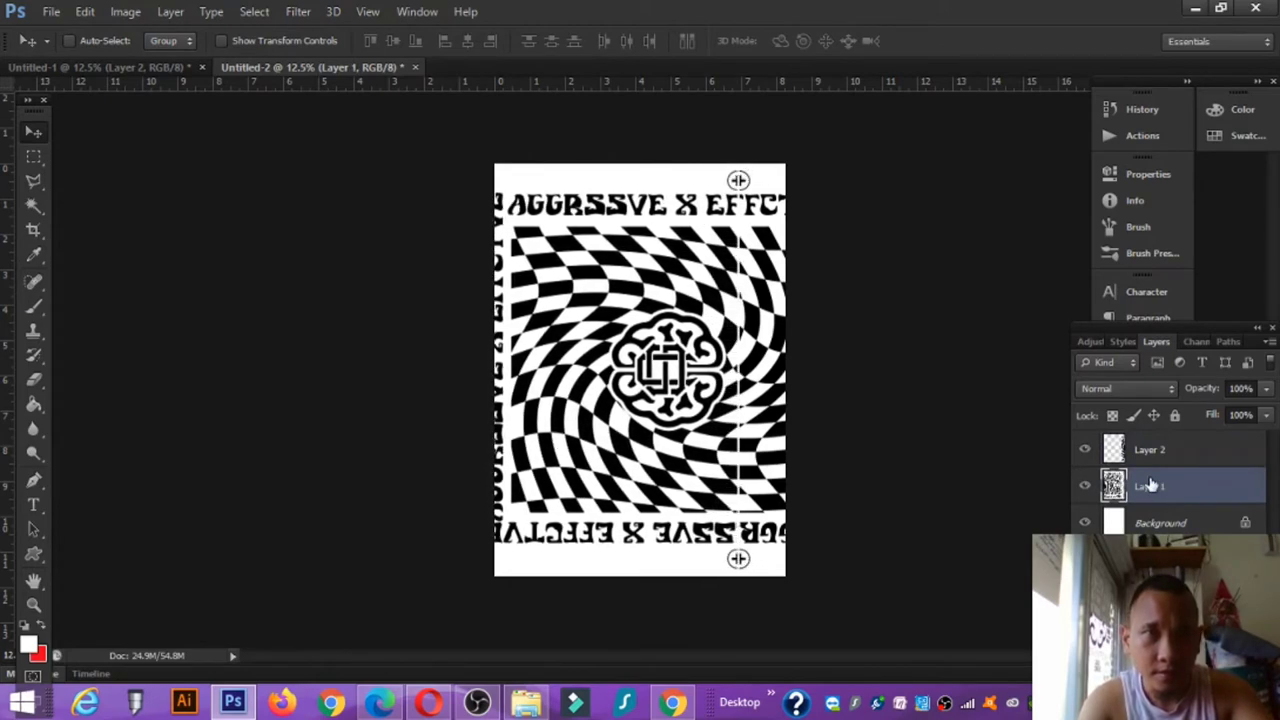
- Nudge the lower-half layer left until the two halves join into complete registration marks, and check the match
{"action": "left_click", "coordinate": [1168, 455]}
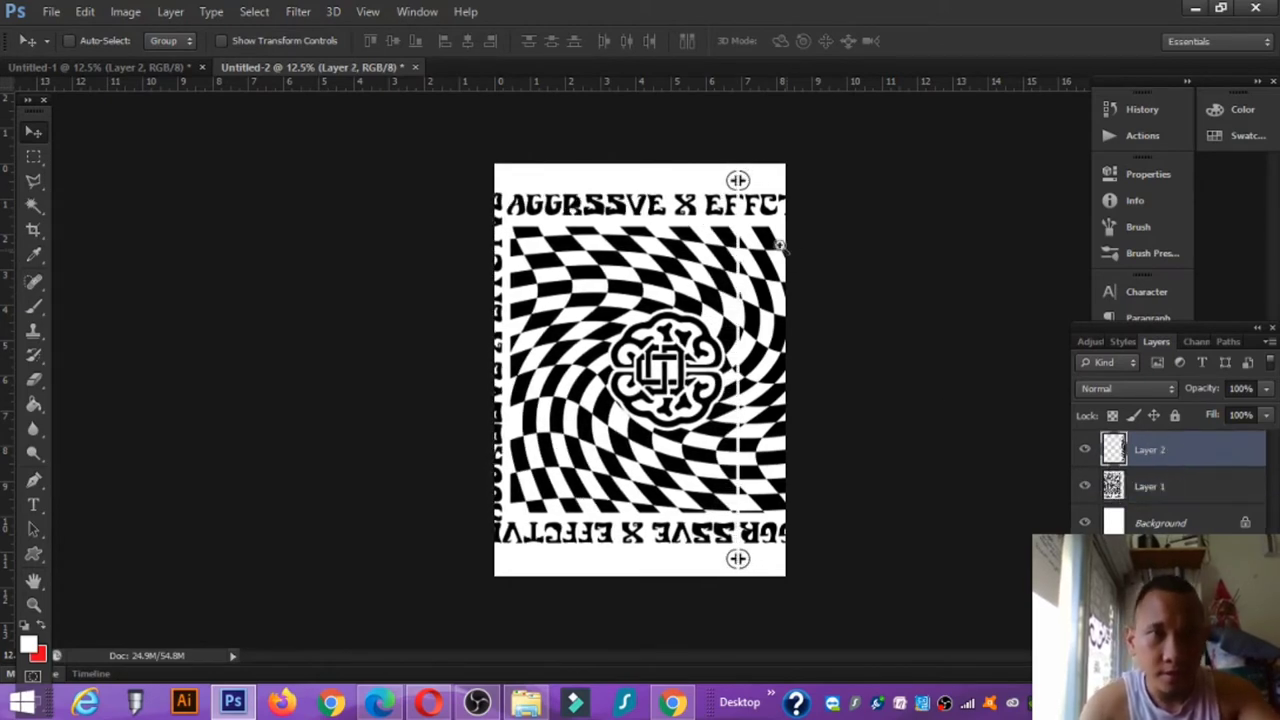
{"action": "key", "text": "ctrl+plus"}
{"action": "left_click_drag", "start_coordinate": [736, 223], "coordinate": [630, 537]}
{"action": "key", "text": "Left"}
{"action": "key", "text": "Left"}
{"action": "key", "text": "Left"}
{"action": "key", "text": "Left"}
{"action": "key", "text": "Left"}
{"action": "key", "text": "Left"}
{"action": "key", "text": "Left"}
{"action": "key", "text": "Left"}
{"action": "key", "text": "Left"}
{"action": "key", "text": "Left"}
{"action": "key", "text": "Left"}
{"action": "key", "text": "Left"}
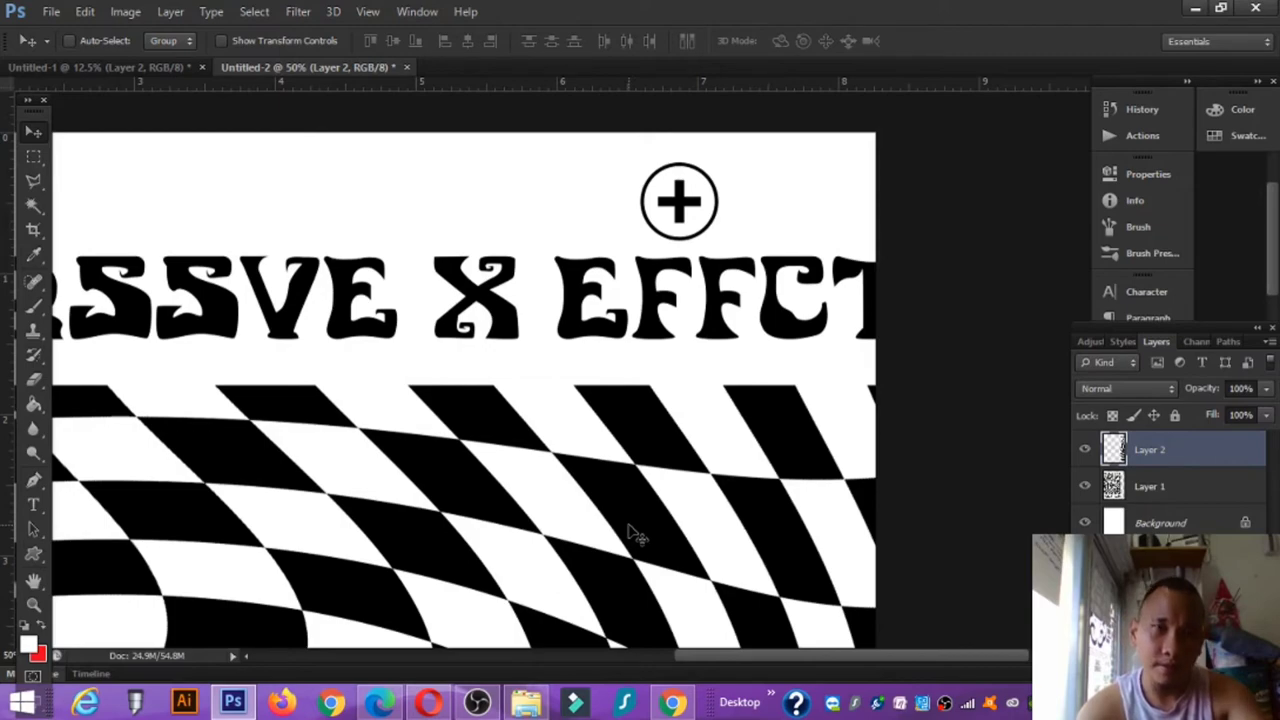
{"action": "scroll", "coordinate": [630, 530], "scroll_direction": "down", "scroll_amount": 3}
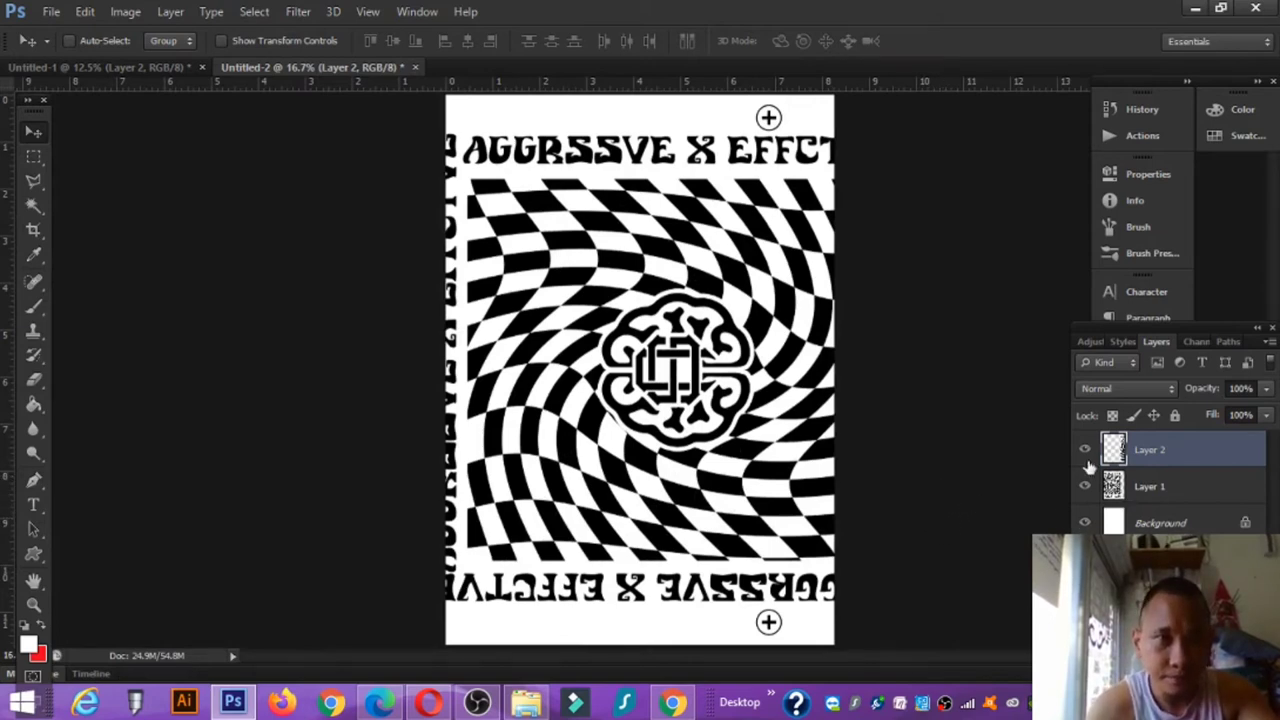
{"action": "scroll", "coordinate": [772, 118], "scroll_direction": "up", "scroll_amount": 2}
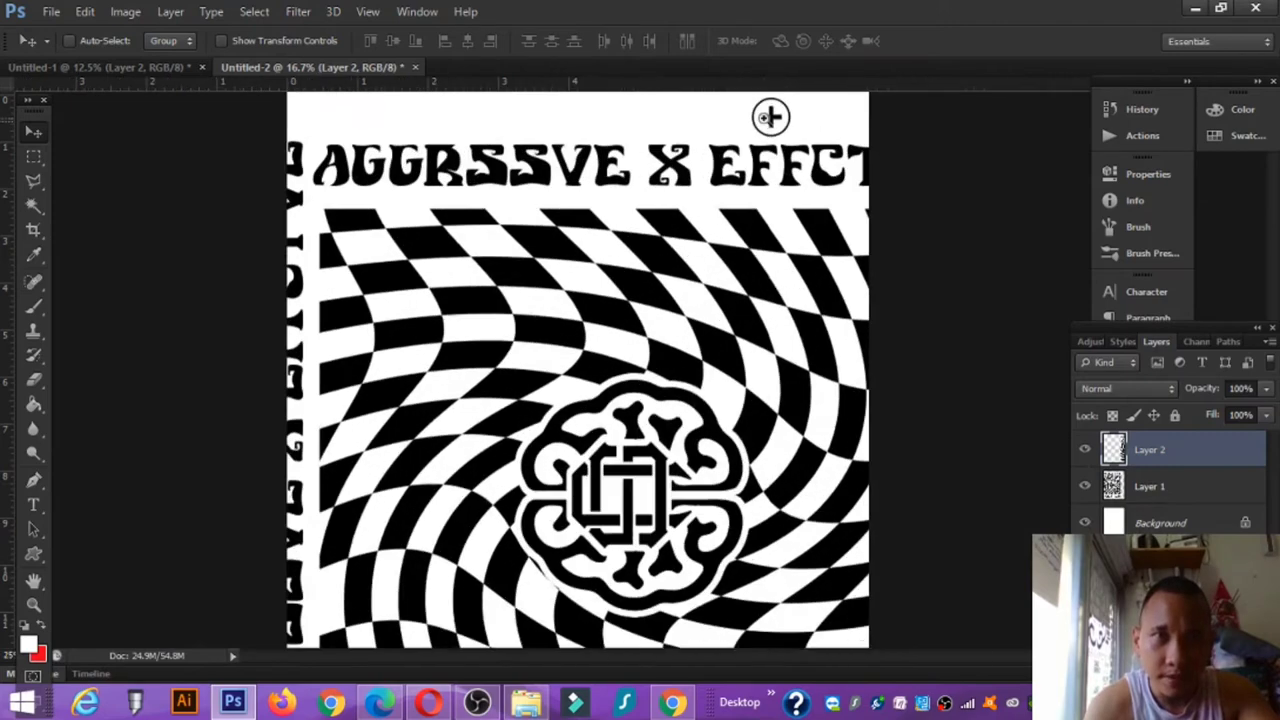
- Check the join at the upper registration mark, hide the upper-half layer and select the lower-half layer
{"action": "scroll", "coordinate": [772, 118], "scroll_direction": "up", "scroll_amount": 3}
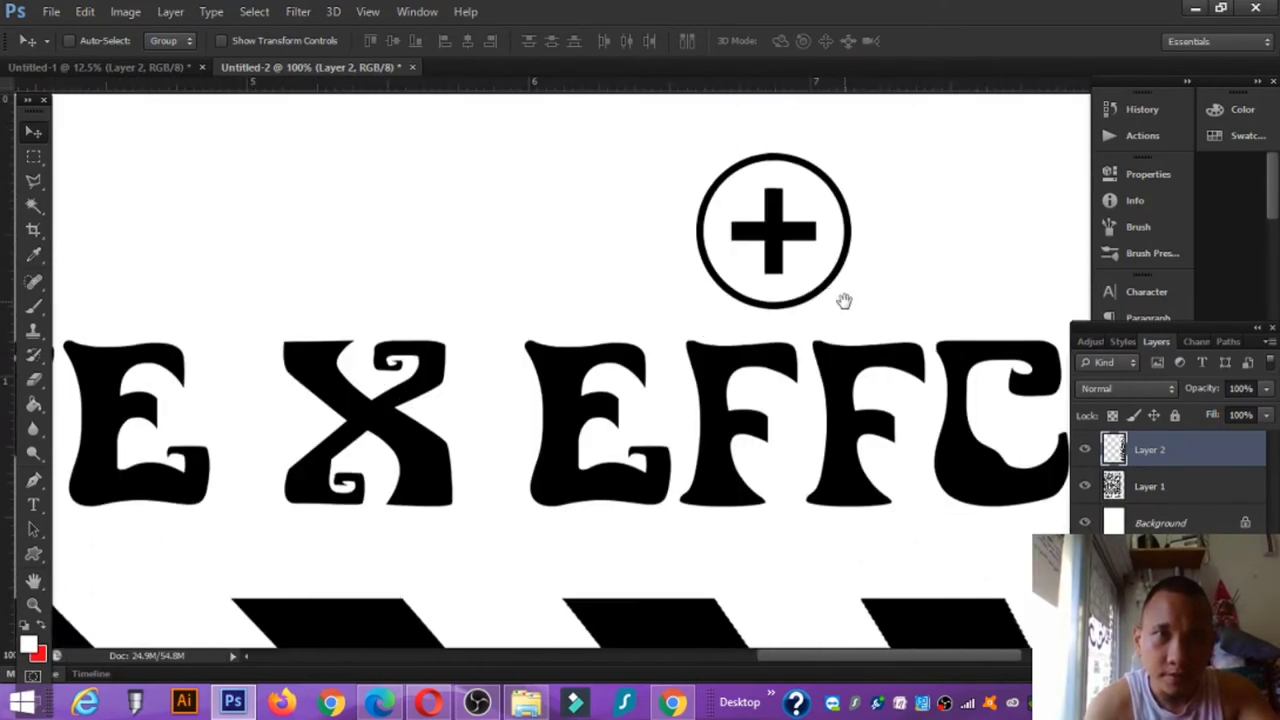
{"action": "scroll", "coordinate": [740, 296], "scroll_direction": "down", "scroll_amount": 4}
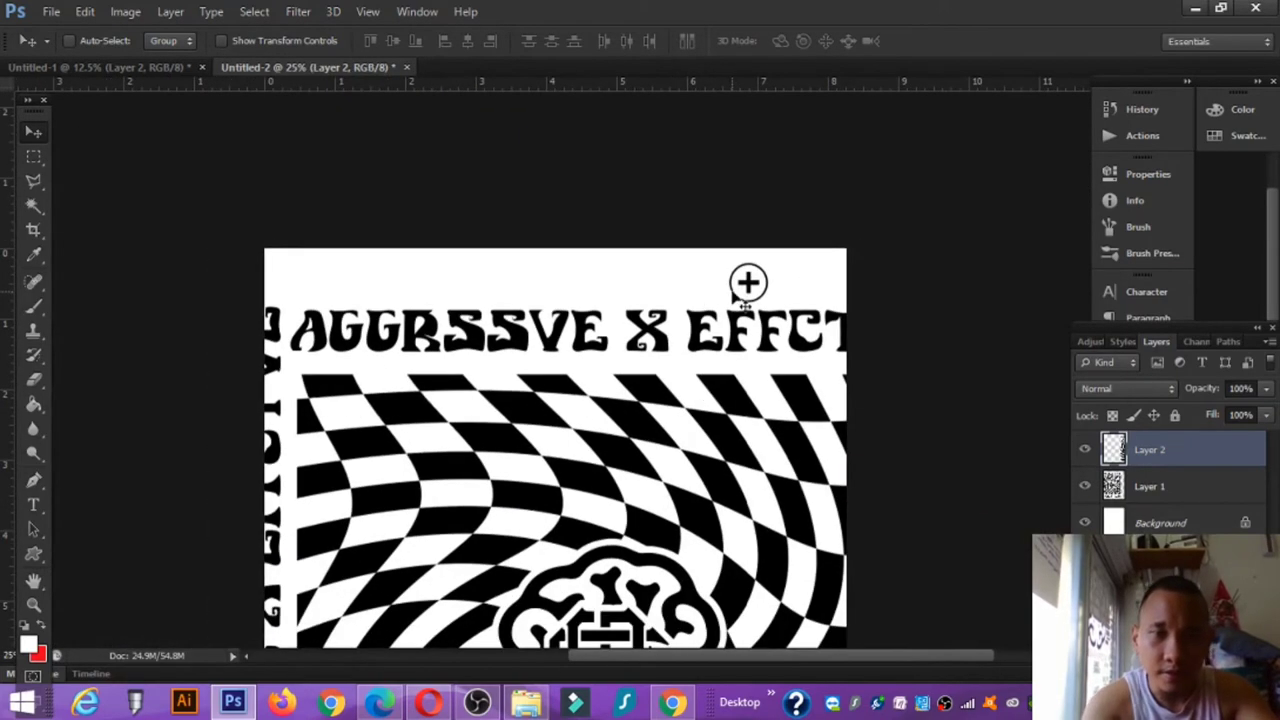
{"action": "scroll", "coordinate": [733, 294], "scroll_direction": "down", "scroll_amount": 2}
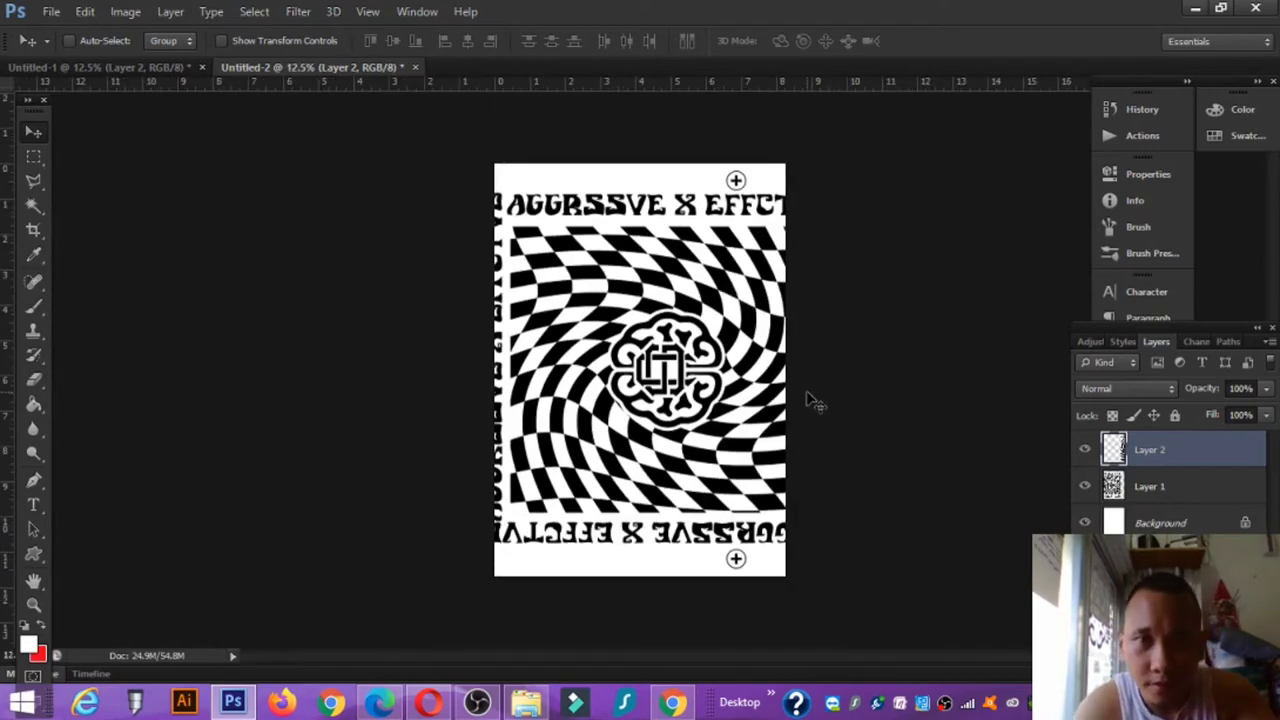
{"action": "left_click", "coordinate": [1160, 490]}
{"action": "left_click", "coordinate": [1086, 487]}
{"action": "left_click", "coordinate": [1150, 456]}
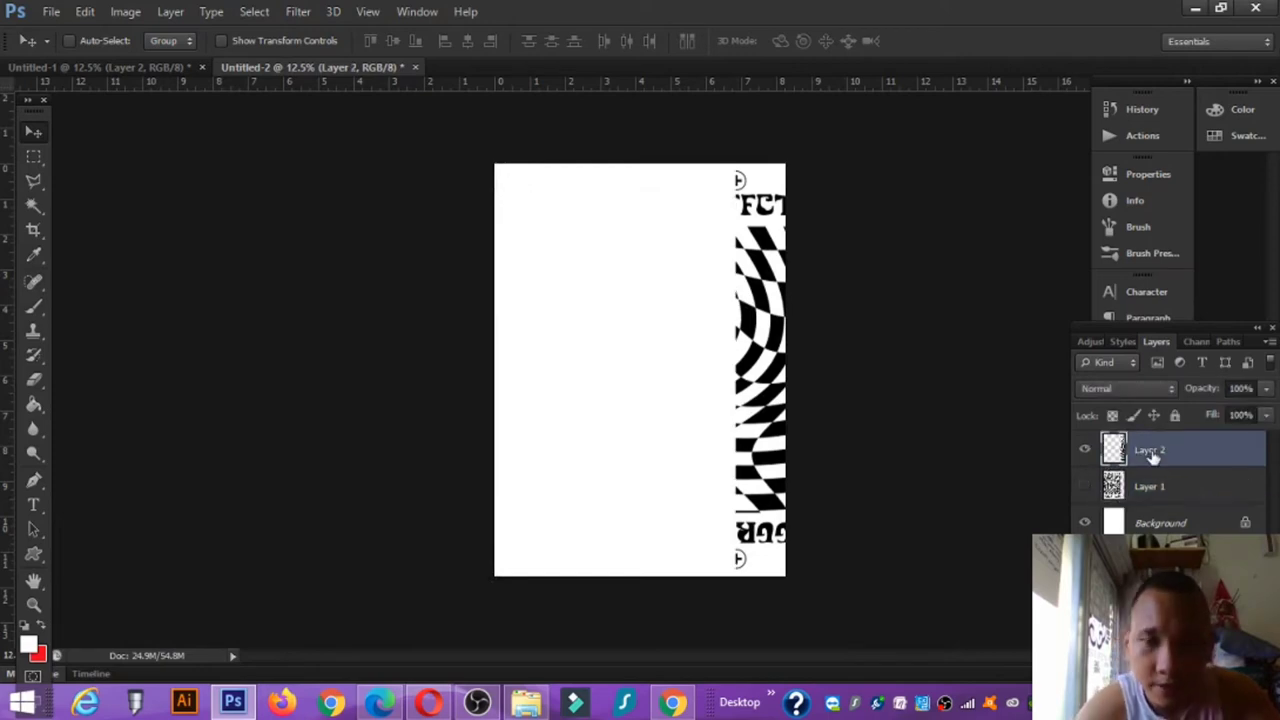
- Shift the lower-half layer left across the A4 canvas in large nudges
{"action": "key", "text": "shift+Left"}
{"action": "key", "text": "shift+Left"}
{"action": "key", "text": "shift+Left"}
{"action": "key", "text": "shift+Left"}
{"action": "key", "text": "shift+Left"}
{"action": "key", "text": "shift+Left"}
{"action": "key", "text": "shift+Left"}
{"action": "key", "text": "shift+Left"}
{"action": "key", "text": "shift+Left"}
{"action": "key", "text": "shift+Left"}
{"action": "key", "text": "shift+Left"}
{"action": "key", "text": "shift+Left"}
{"action": "key", "text": "shift+Left"}
{"action": "key", "text": "shift+Left"}
{"action": "key", "text": "shift+Left"}
{"action": "key", "text": "shift+Left"}
{"action": "key", "text": "shift+Left"}
{"action": "key", "text": "shift+Left"}
{"action": "key", "text": "shift+Left"}
{"action": "key", "text": "shift+Left"}
{"action": "key", "text": "shift+Left"}
{"action": "key", "text": "shift+Left"}
{"action": "key", "text": "shift+Left"}
{"action": "key", "text": "shift+Left"}
{"action": "key", "text": "shift+Left"}
{"action": "key", "text": "shift+Left"}
{"action": "key", "text": "shift+Left"}
{"action": "key", "text": "shift+Left"}
{"action": "key", "text": "shift+Left"}
{"action": "key", "text": "shift+Left"}
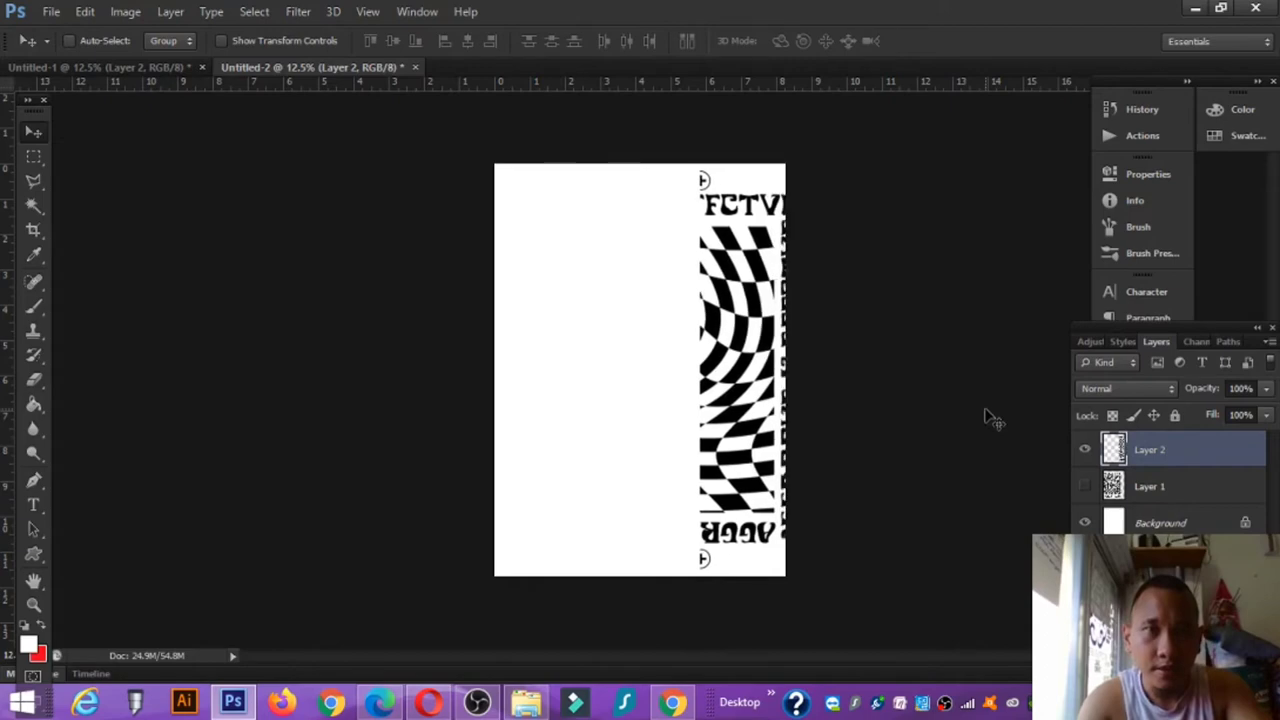
{"action": "key", "text": "shift+Left"}
{"action": "key", "text": "shift+Left"}
{"action": "key", "text": "shift+Left"}
{"action": "key", "text": "shift+Left"}
{"action": "key", "text": "shift+Left"}
{"action": "key", "text": "shift+Left"}
{"action": "key", "text": "shift+Left"}
{"action": "key", "text": "shift+Left"}
{"action": "key", "text": "shift+Left"}
{"action": "key", "text": "shift+Left"}
- Centre the lower-half layer horizontally on the A4 canvas and clear the selection
{"action": "key", "text": "ctrl+a"}
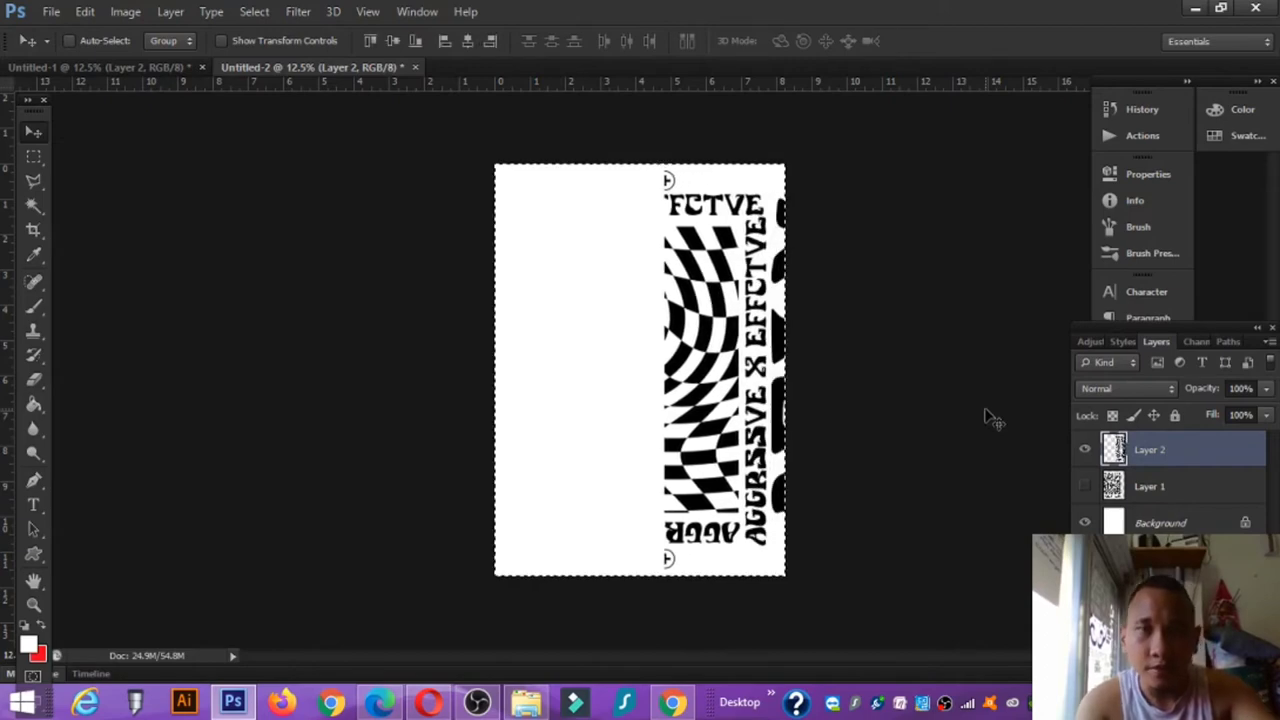
{"action": "left_click", "coordinate": [467, 44]}
{"action": "key", "text": "ctrl+d"}
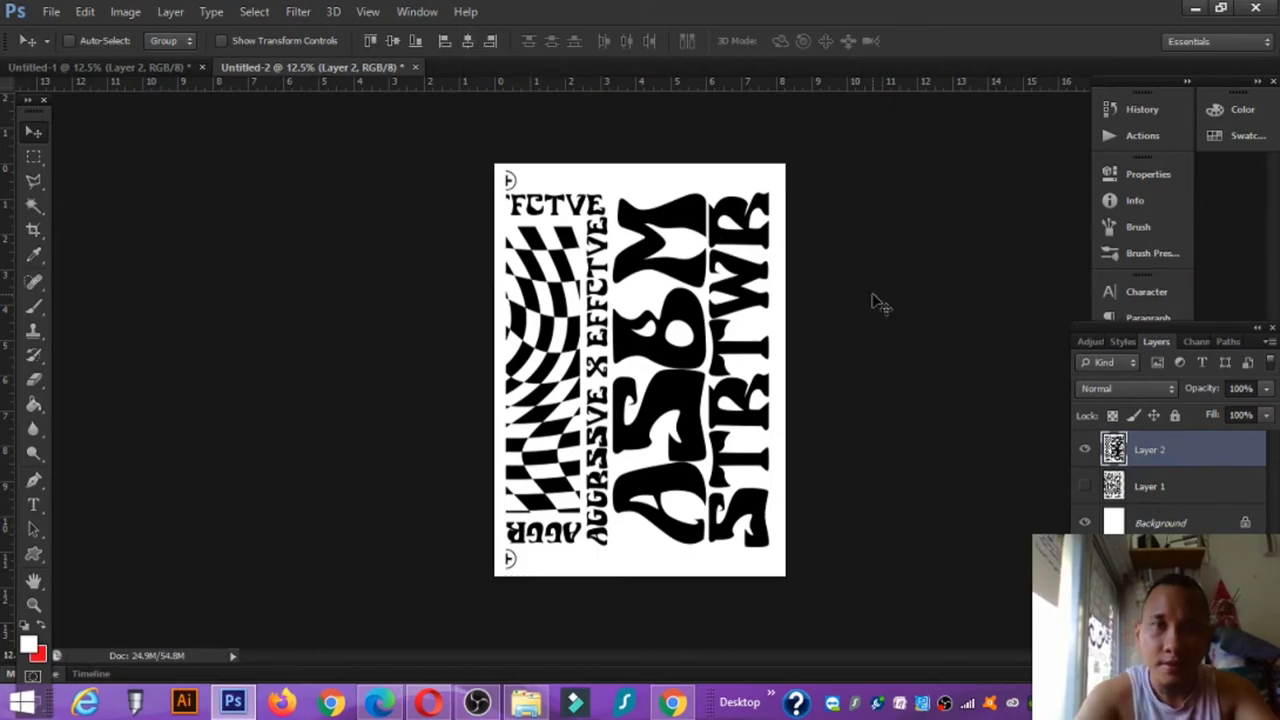
- Hide the lower-half layer, show the upper-half layer and centre it horizontally on the A4 canvas
{"action": "left_click", "coordinate": [1085, 450]}
{"action": "left_click", "coordinate": [1150, 486]}
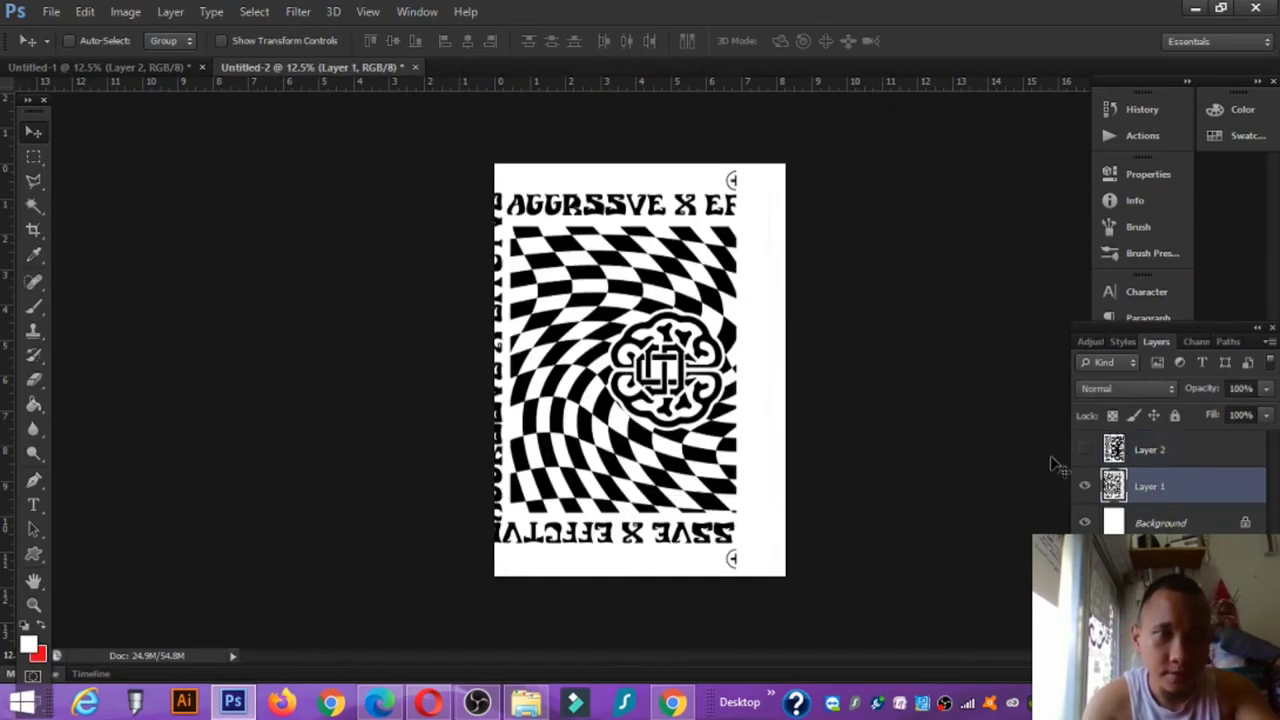
{"action": "left_click", "coordinate": [467, 40]}
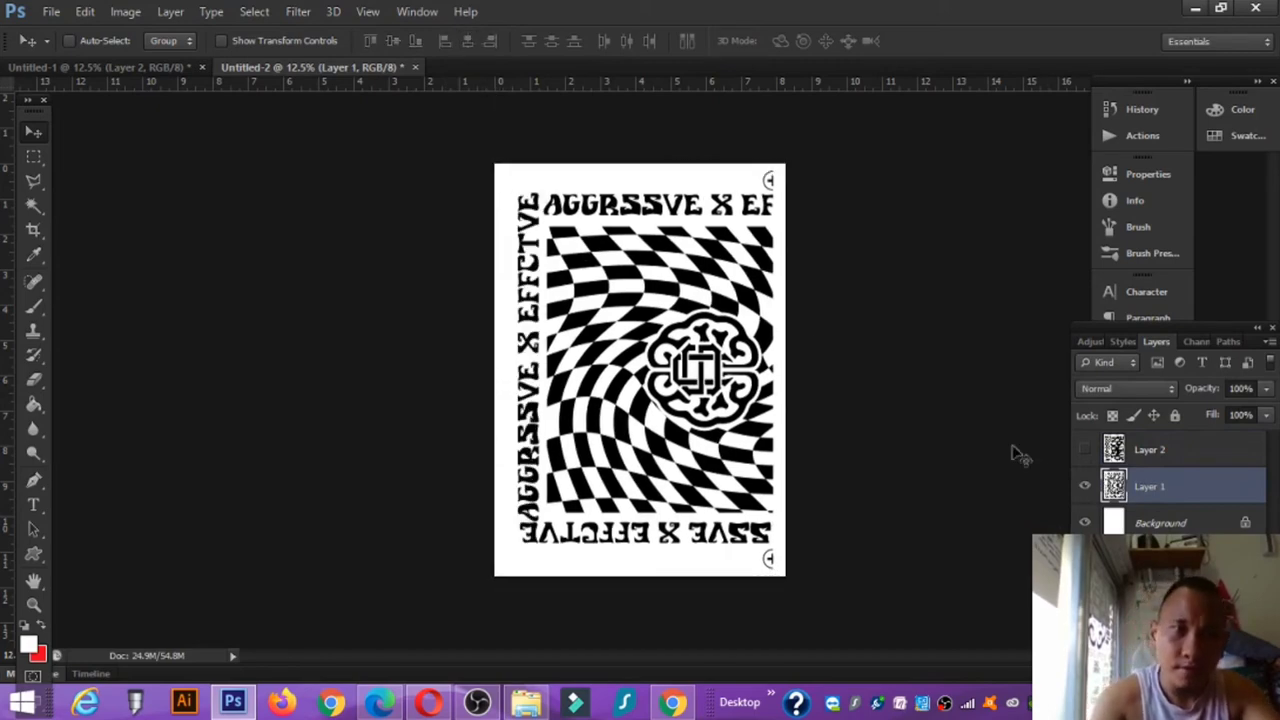
- Hide the upper-half layer, then select and show the lower-half layer
{"action": "left_click", "coordinate": [1085, 486]}
{"action": "left_click", "coordinate": [1160, 452]}
{"action": "left_click", "coordinate": [1085, 450]}
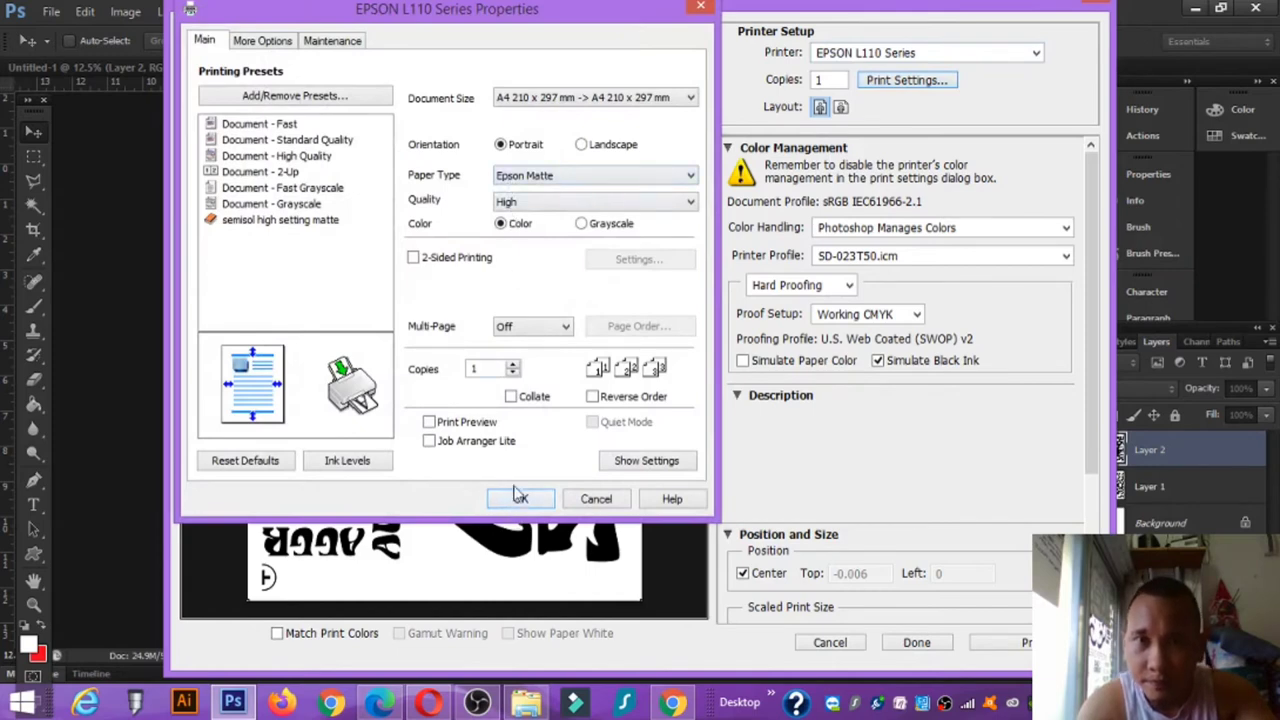
- Set the EPSON L110 print settings to plain papers, High quality and Grayscale, and accept them
{"action": "left_click", "coordinate": [542, 180]}
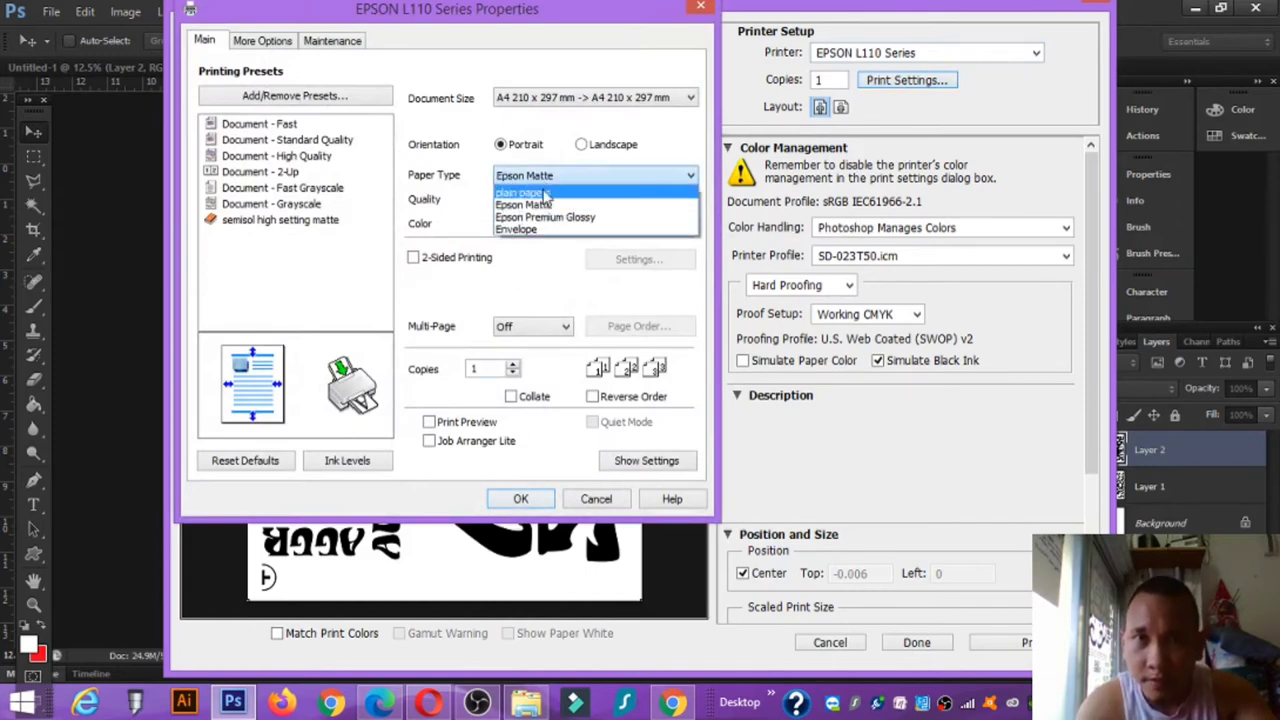
{"action": "left_click", "coordinate": [544, 206]}
{"action": "left_click", "coordinate": [542, 176]}
{"action": "left_click", "coordinate": [536, 192]}
{"action": "left_click", "coordinate": [536, 203]}
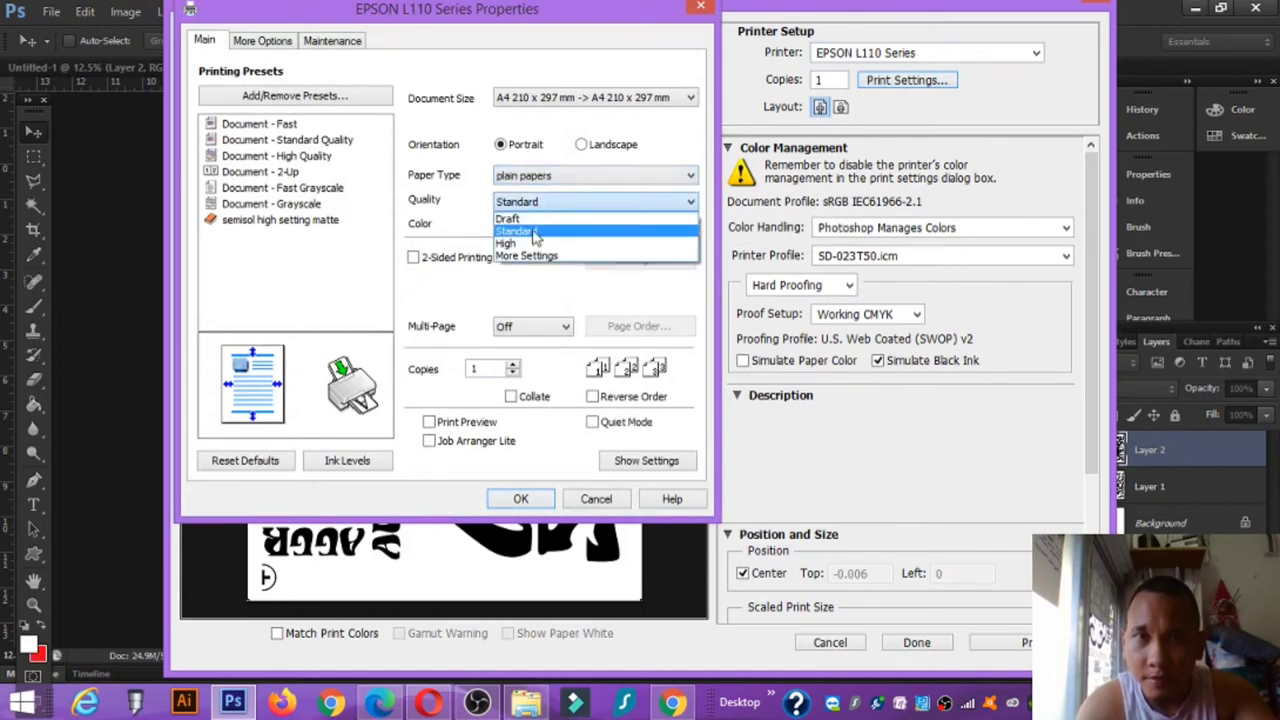
{"action": "left_click", "coordinate": [537, 243]}
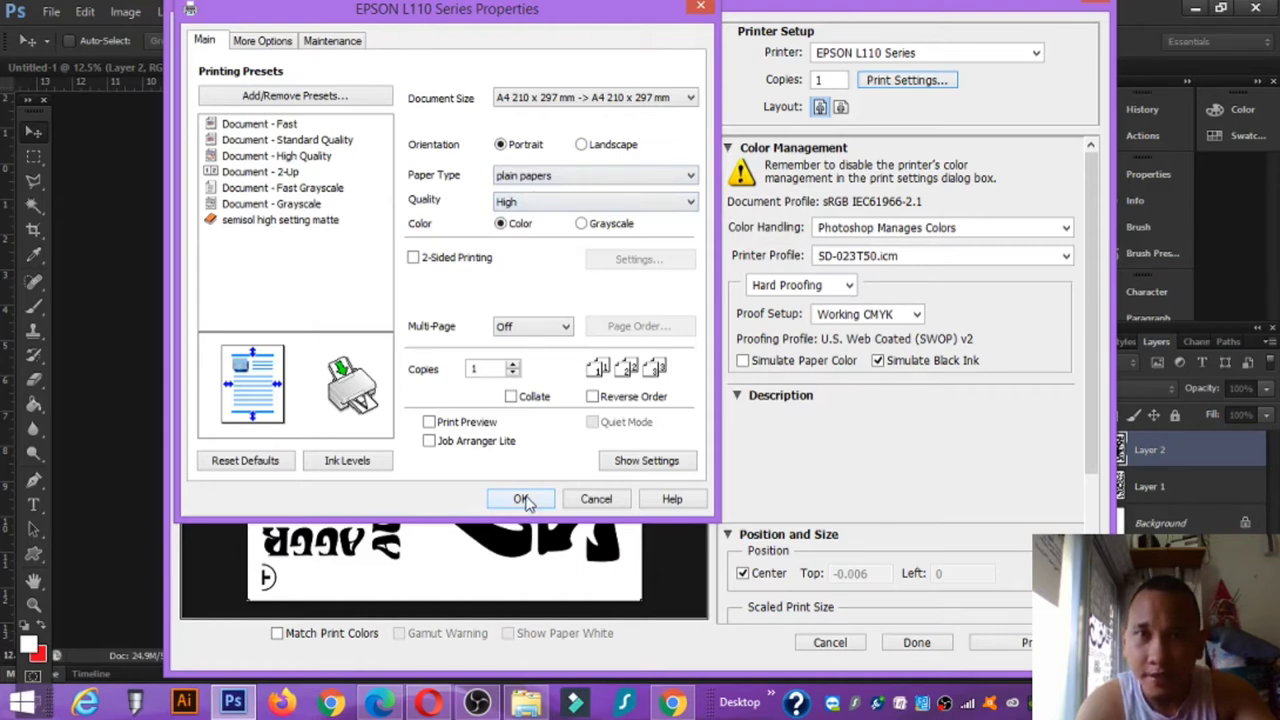
{"action": "left_click", "coordinate": [583, 226]}
{"action": "left_click", "coordinate": [522, 499]}
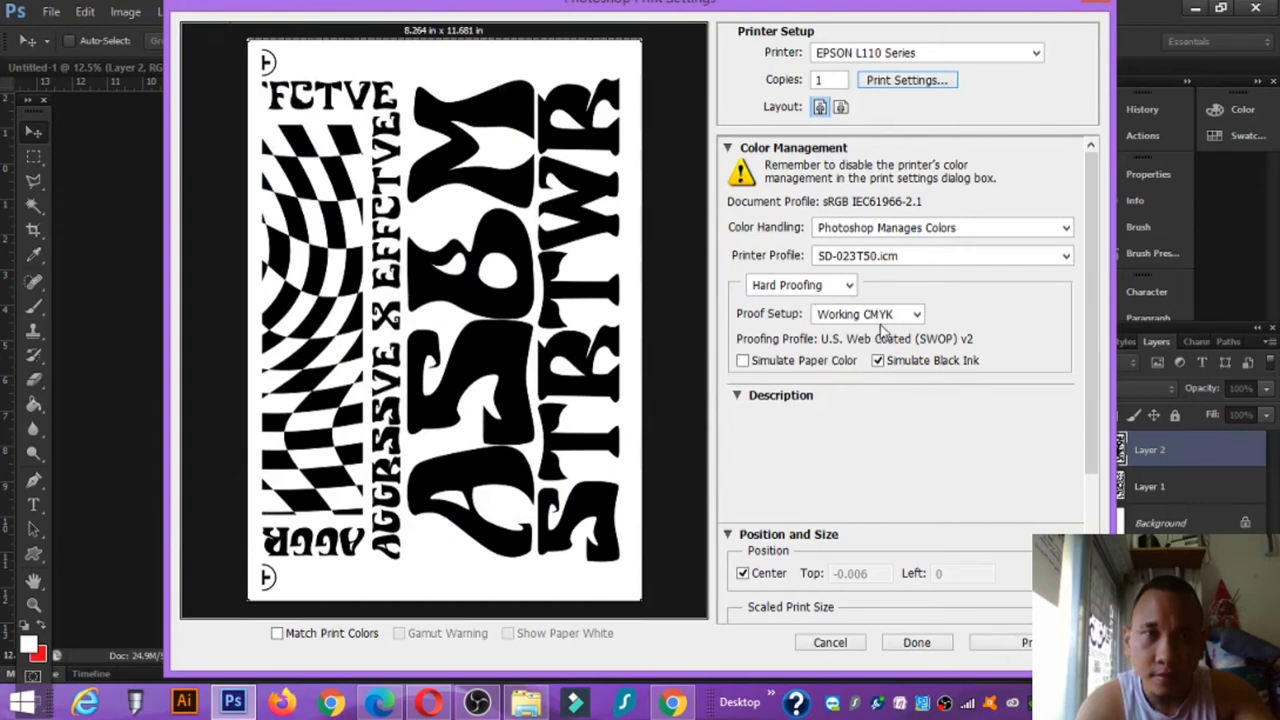
- Choose a custom proof setup for the print and set its device to simulate to Adobe RGB (1998)
{"action": "left_click", "coordinate": [880, 316]}
{"action": "left_click", "coordinate": [878, 316]}
{"action": "left_click", "coordinate": [878, 316]}
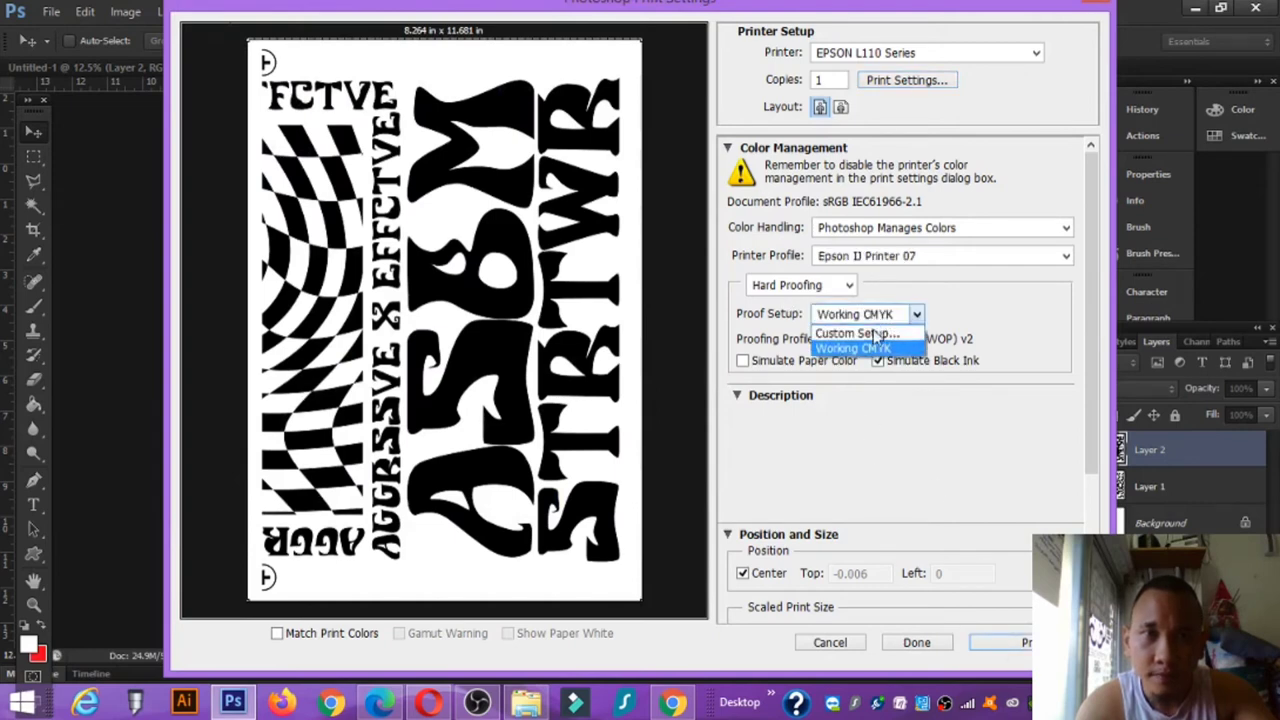
{"action": "left_click", "coordinate": [874, 335]}
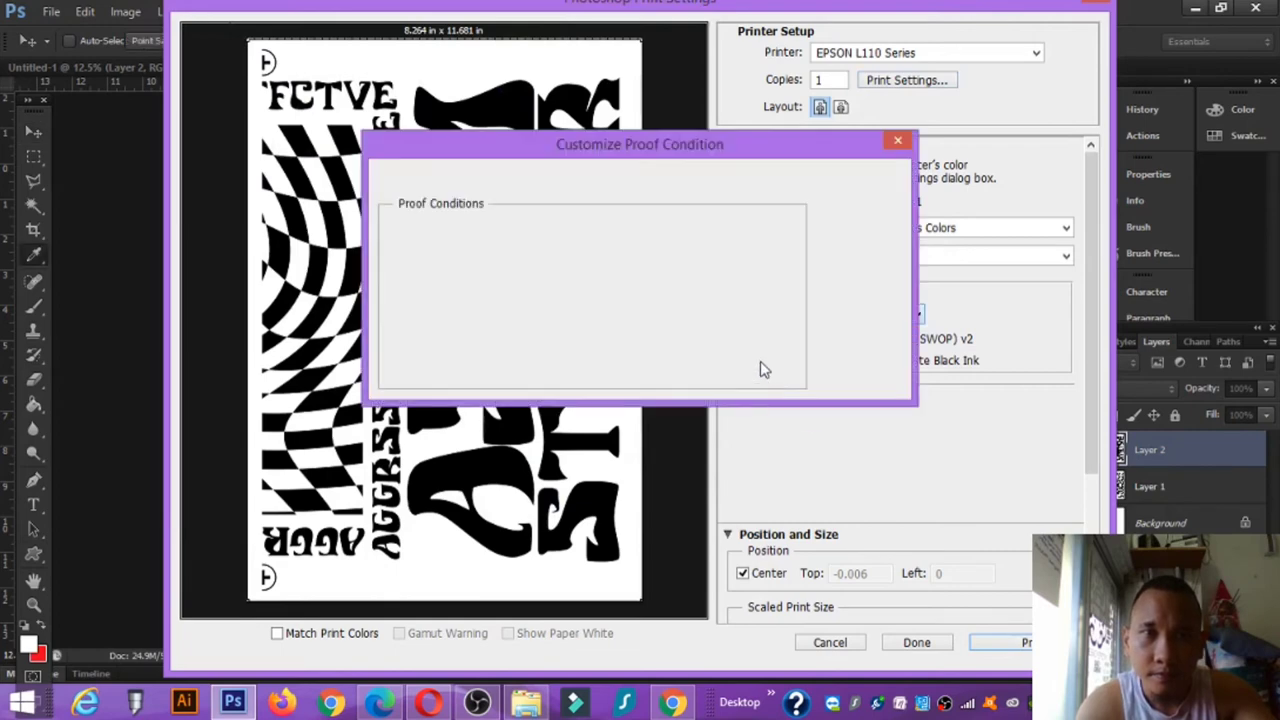
{"action": "left_click", "coordinate": [737, 179]}
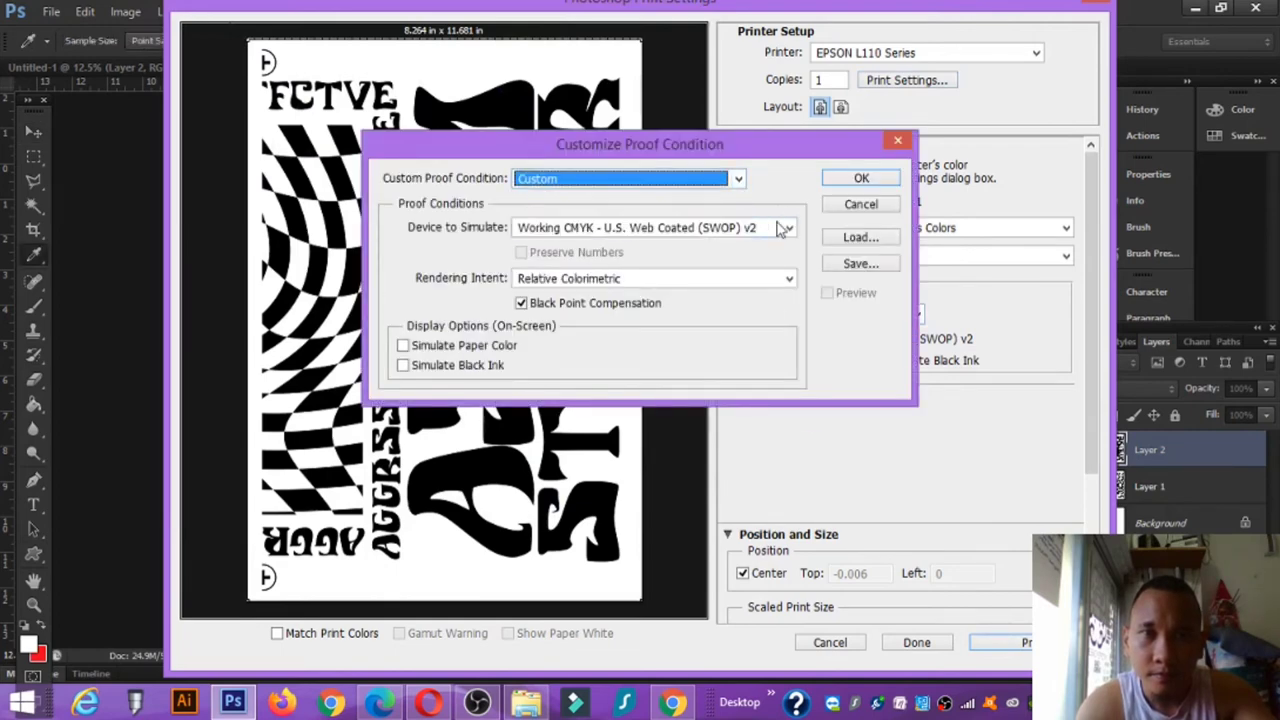
{"action": "left_click", "coordinate": [783, 228]}
{"action": "left_click", "coordinate": [630, 70]}
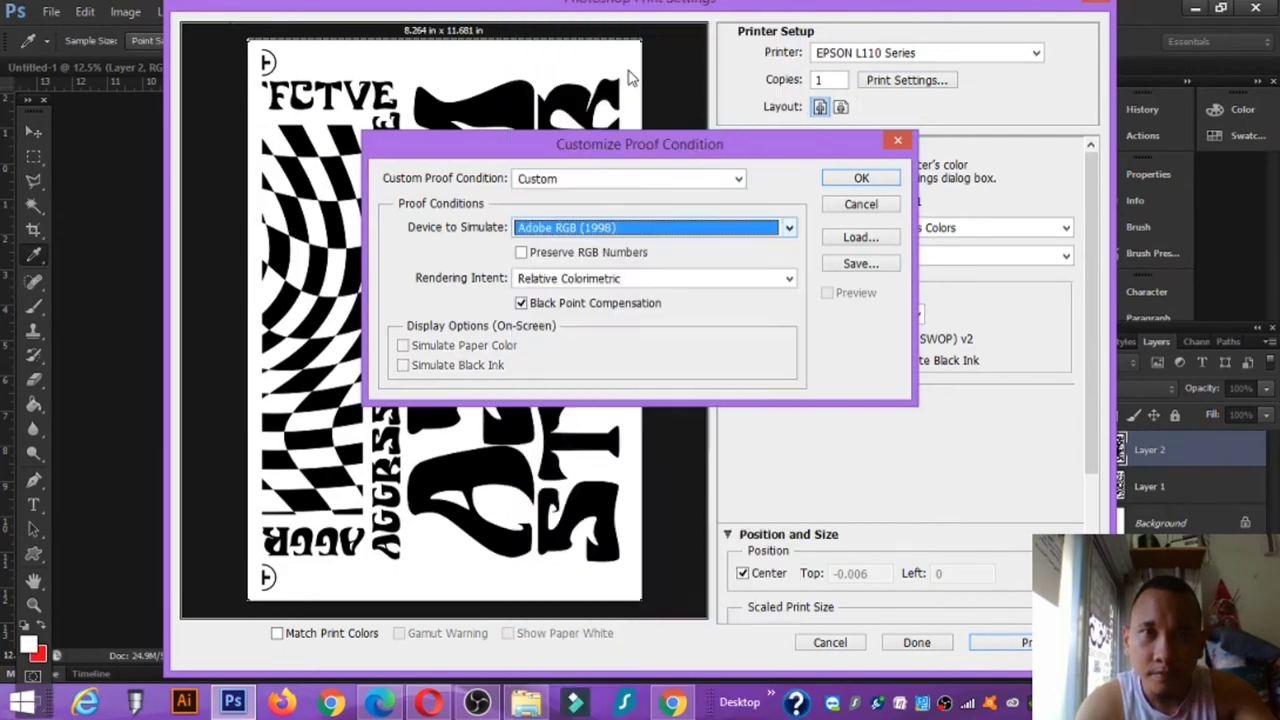